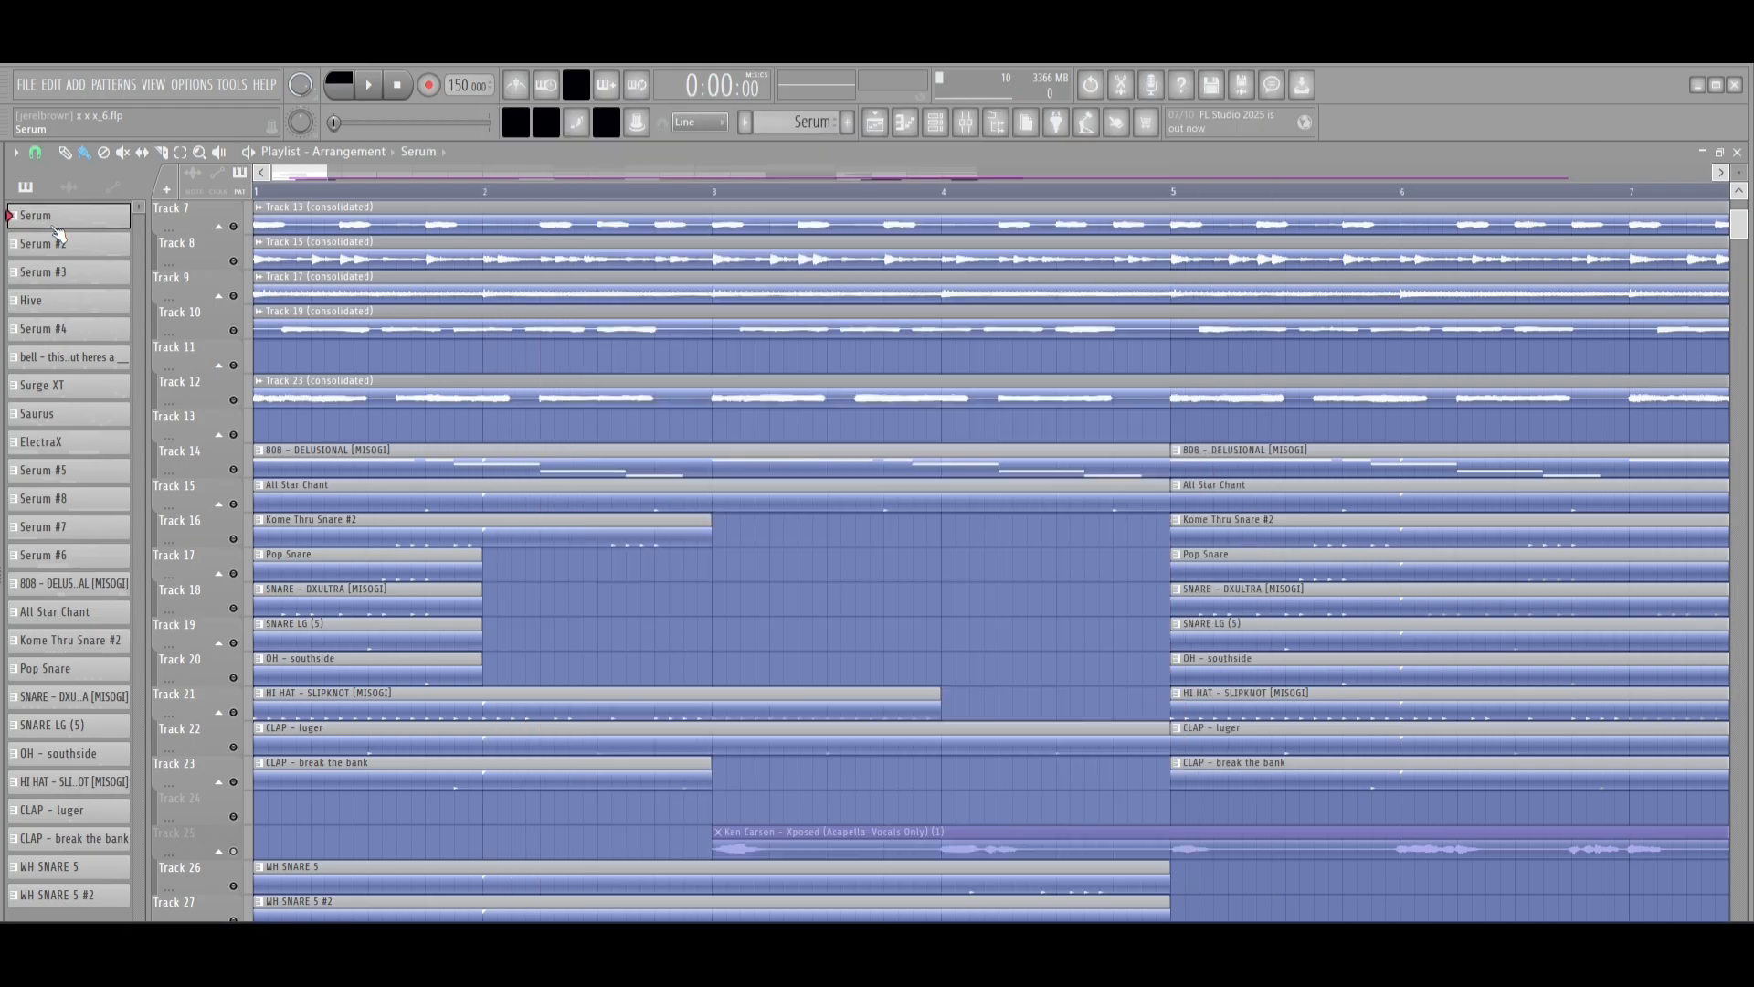
- Open the Serum pattern in the piano roll and play back its melody
double_click(53, 226)
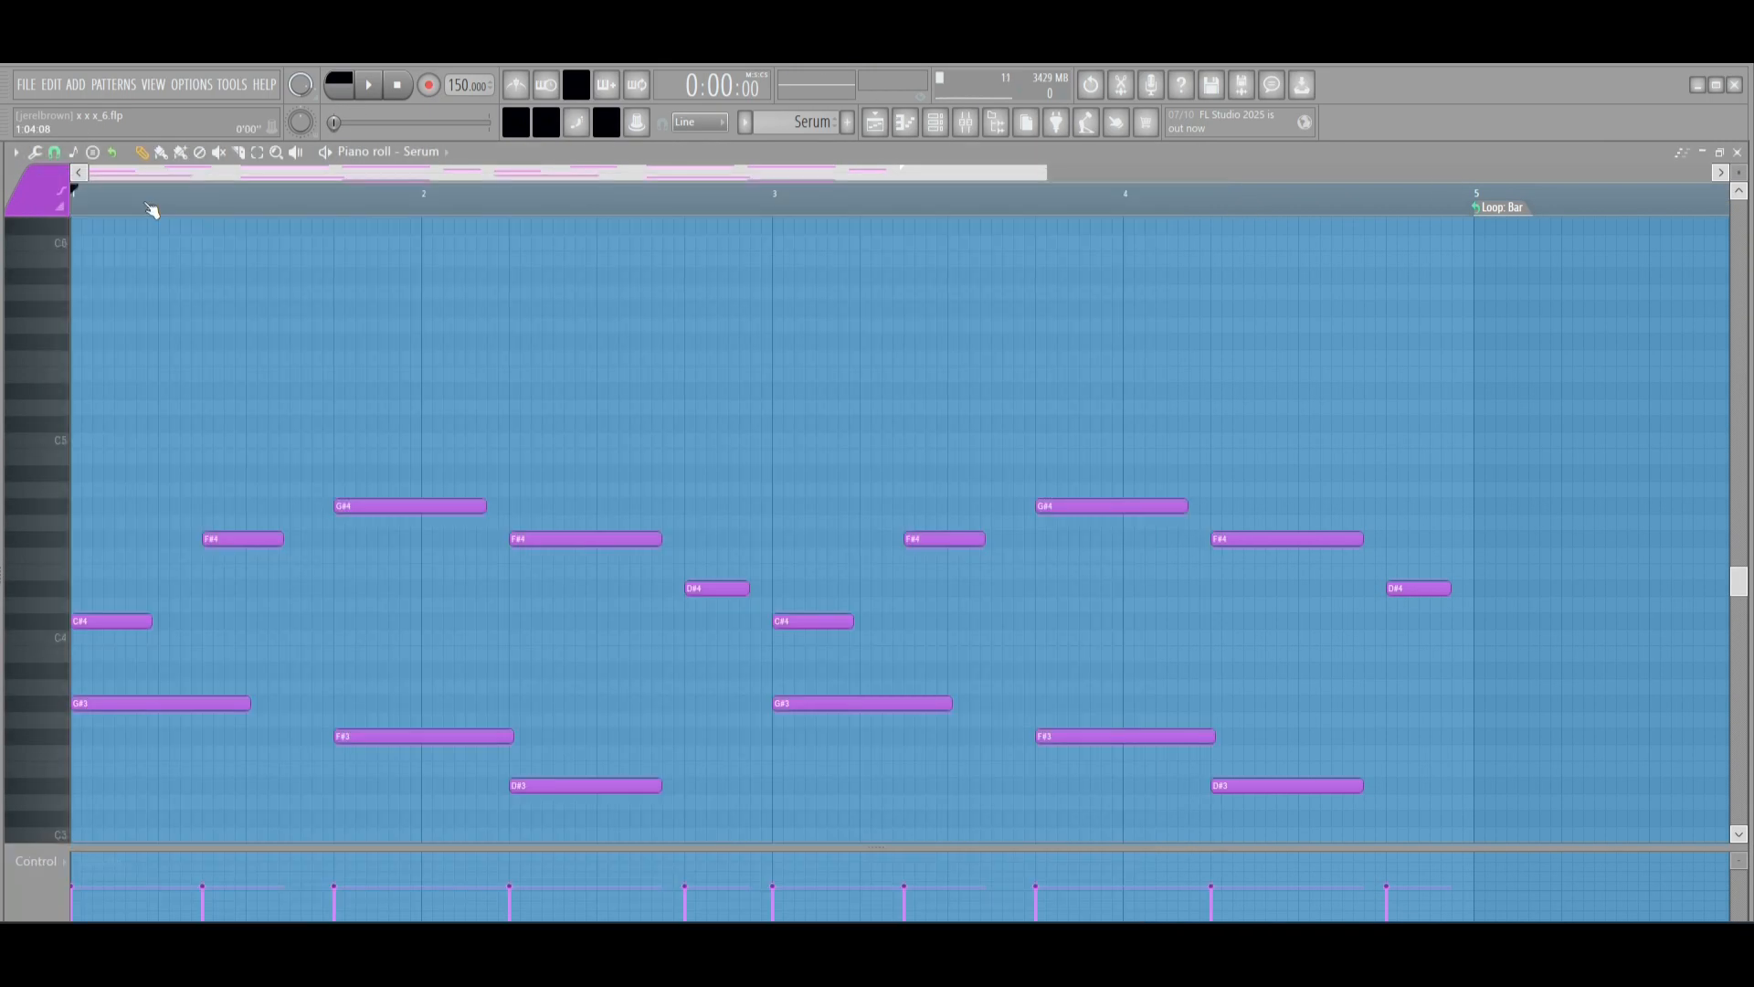
scroll(196, 326, down, 1)
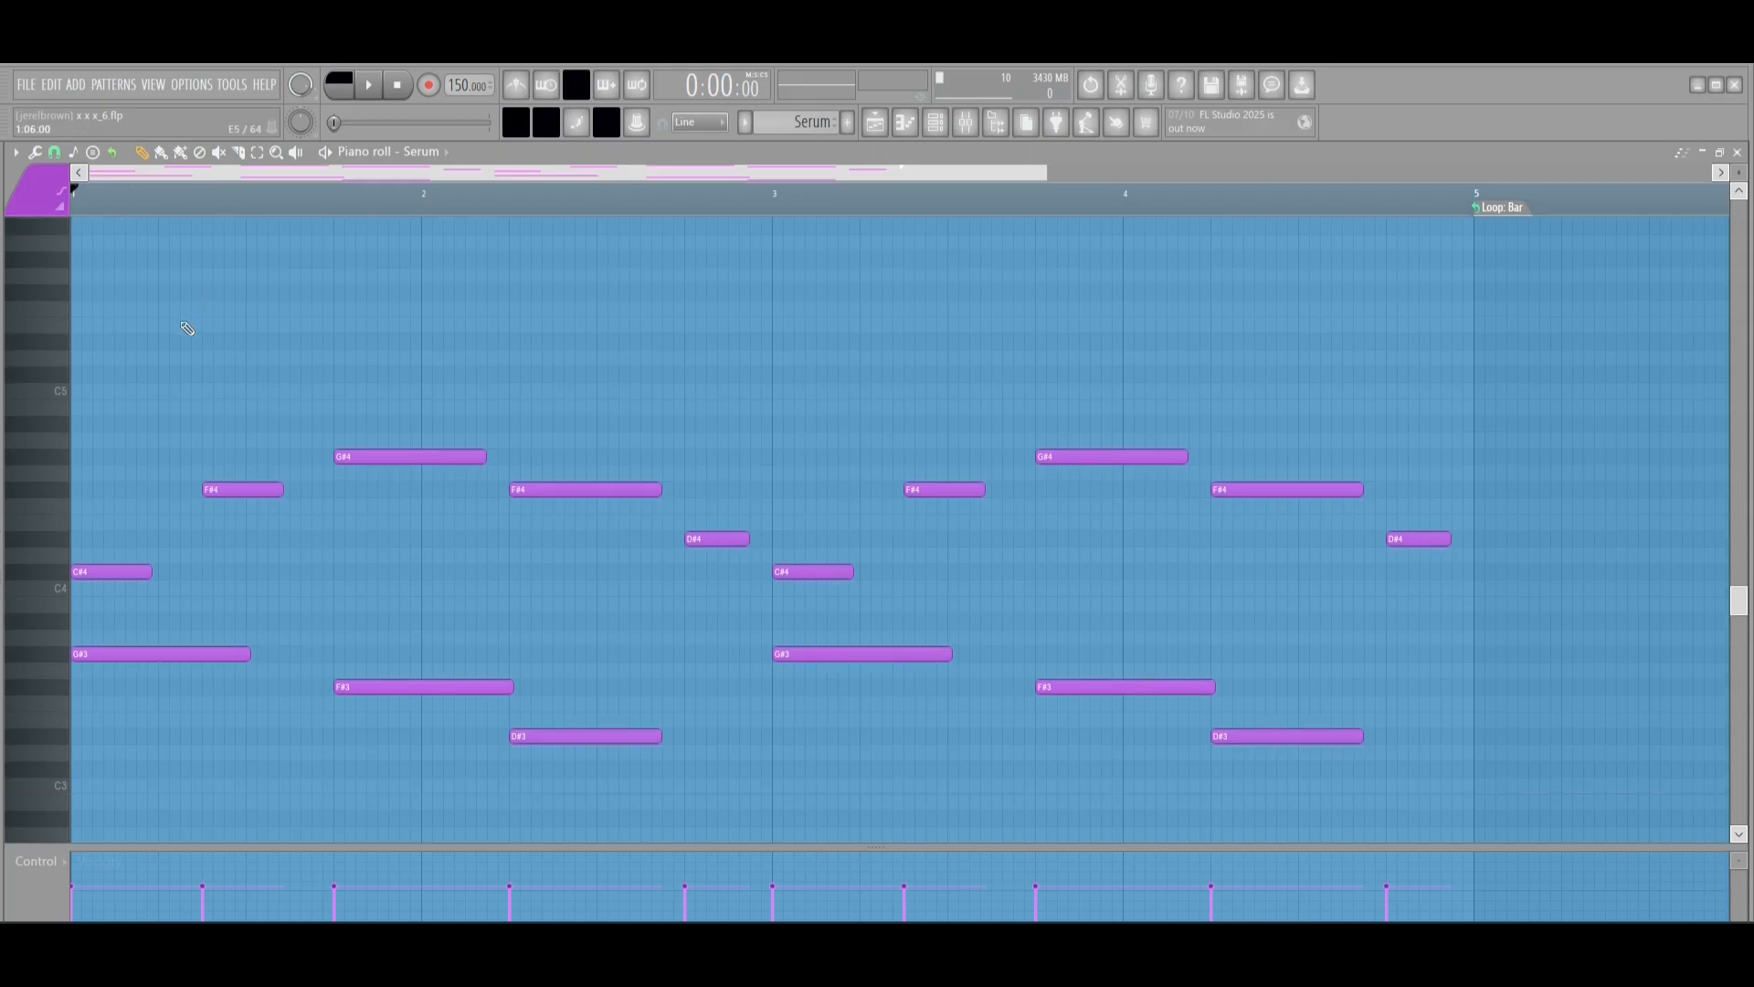
key(space)
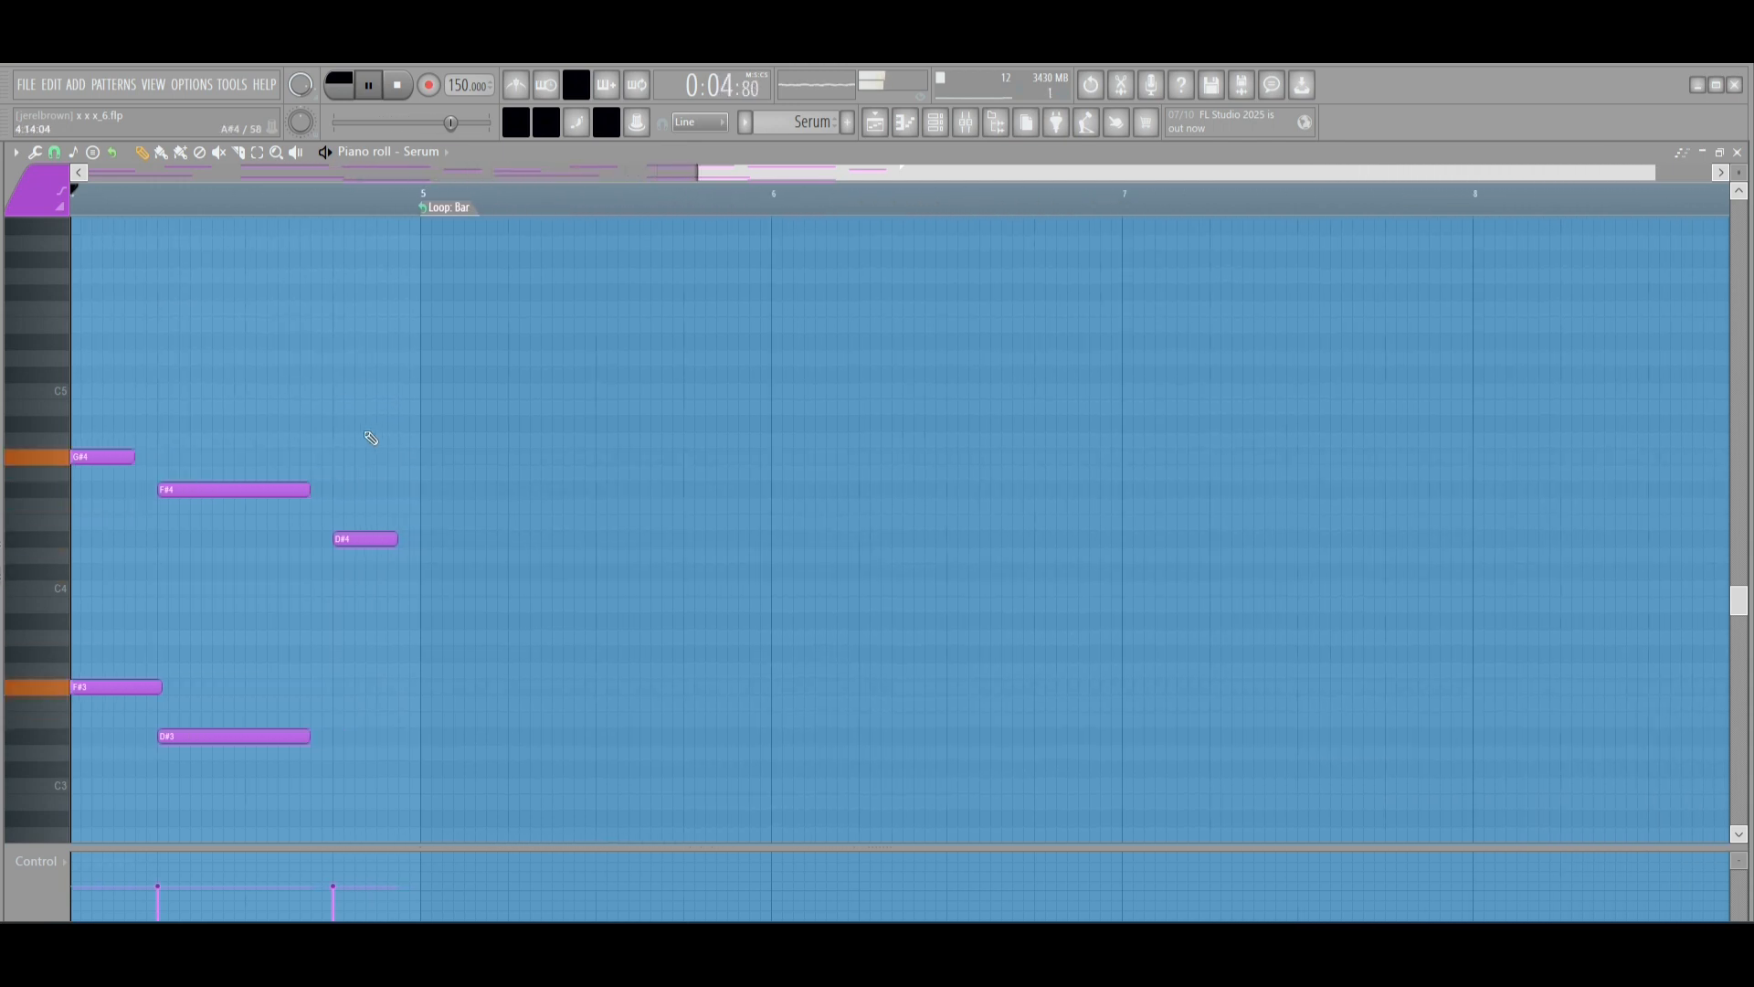
key(space)
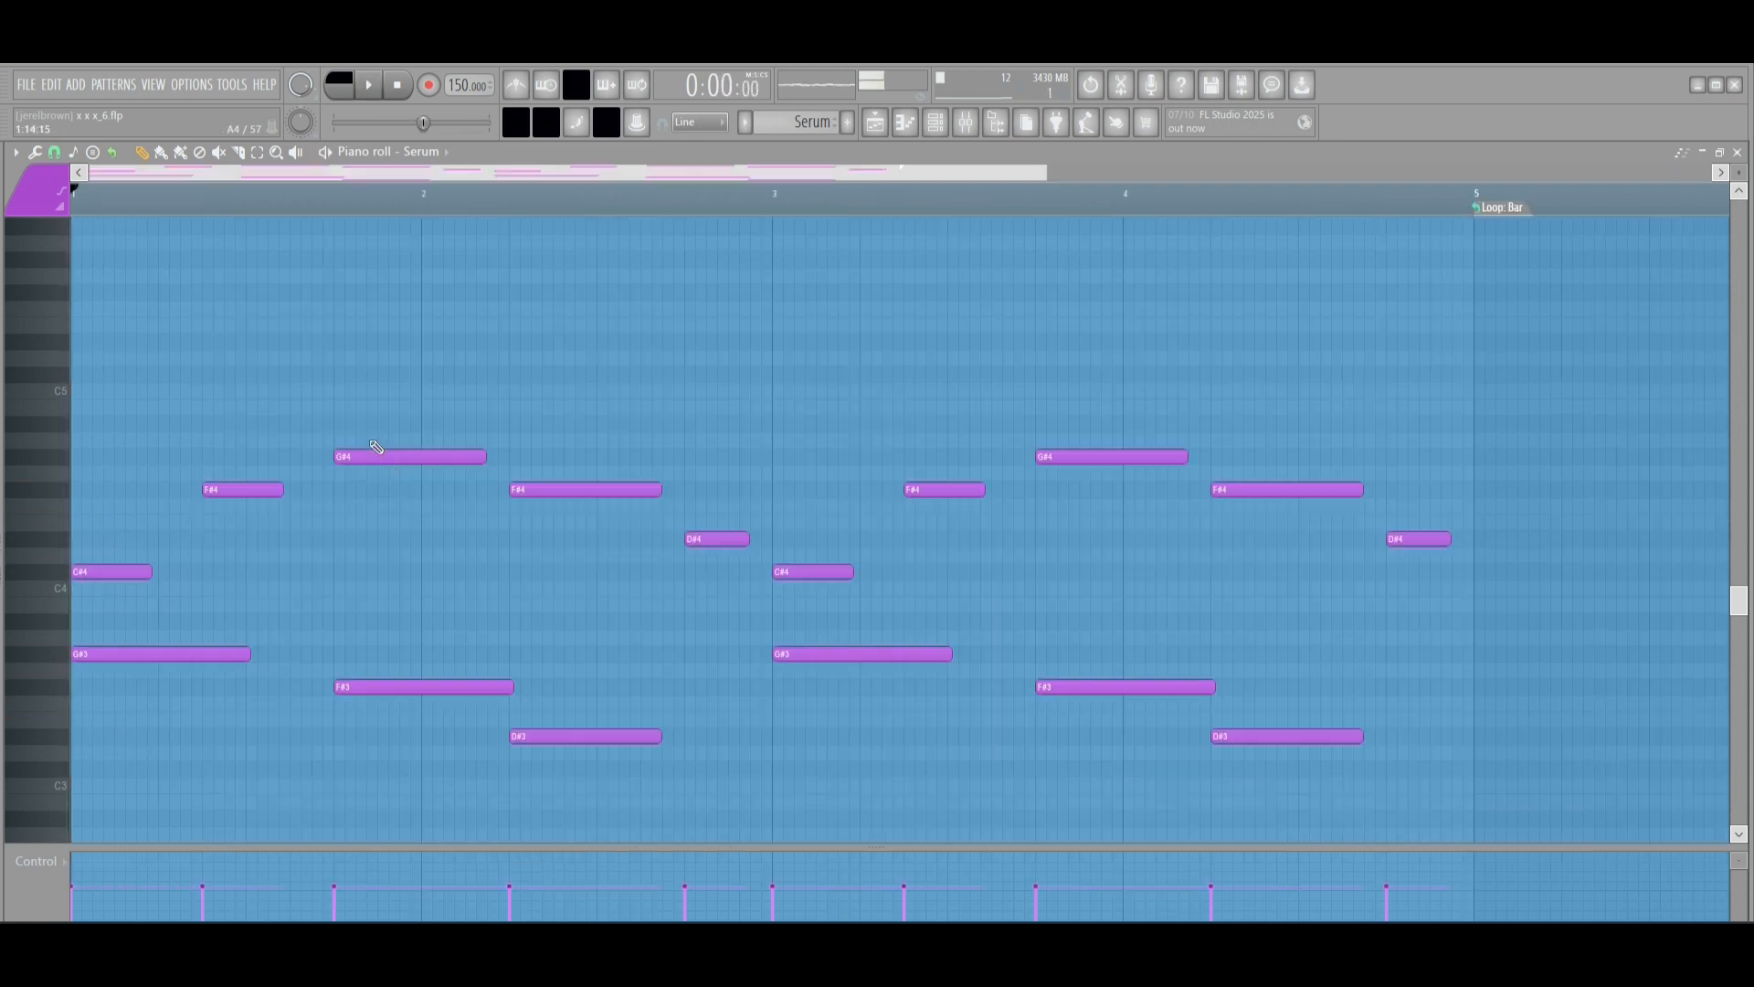
- View the preset banks of the Serum #2 channel's synth and play back the Serum #2 pattern in the piano roll
click(794, 119)
click(56, 243)
click(934, 121)
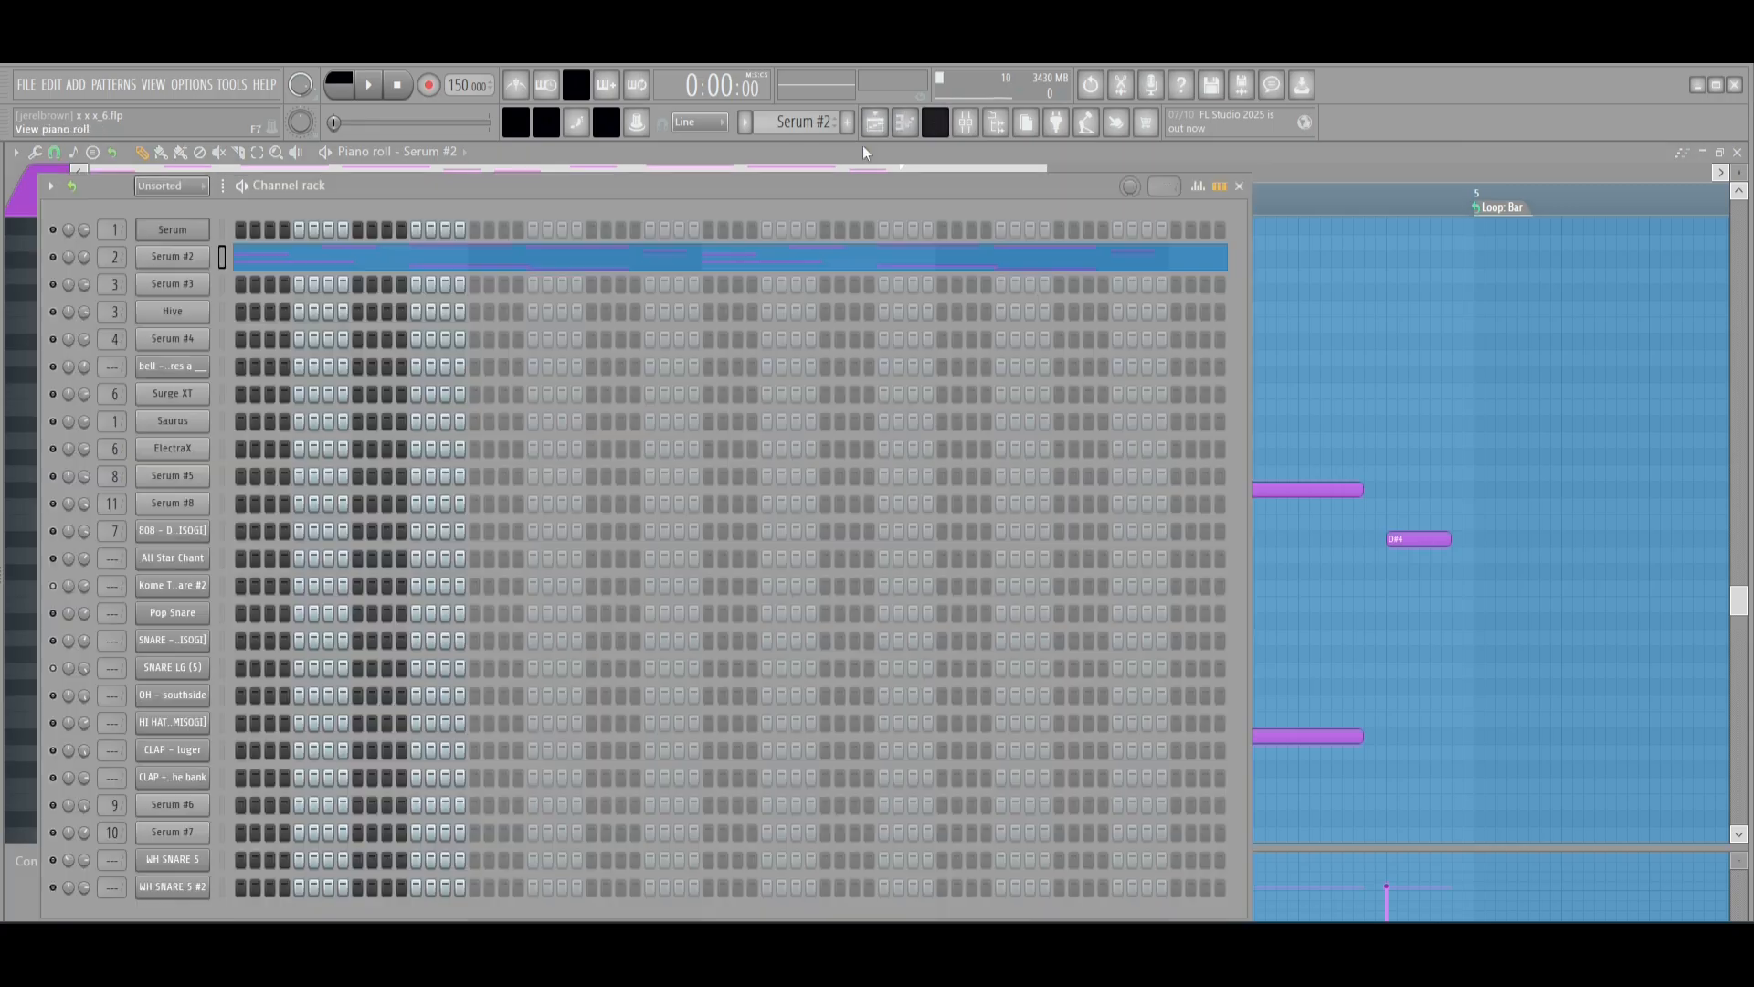
click(262, 262)
click(173, 256)
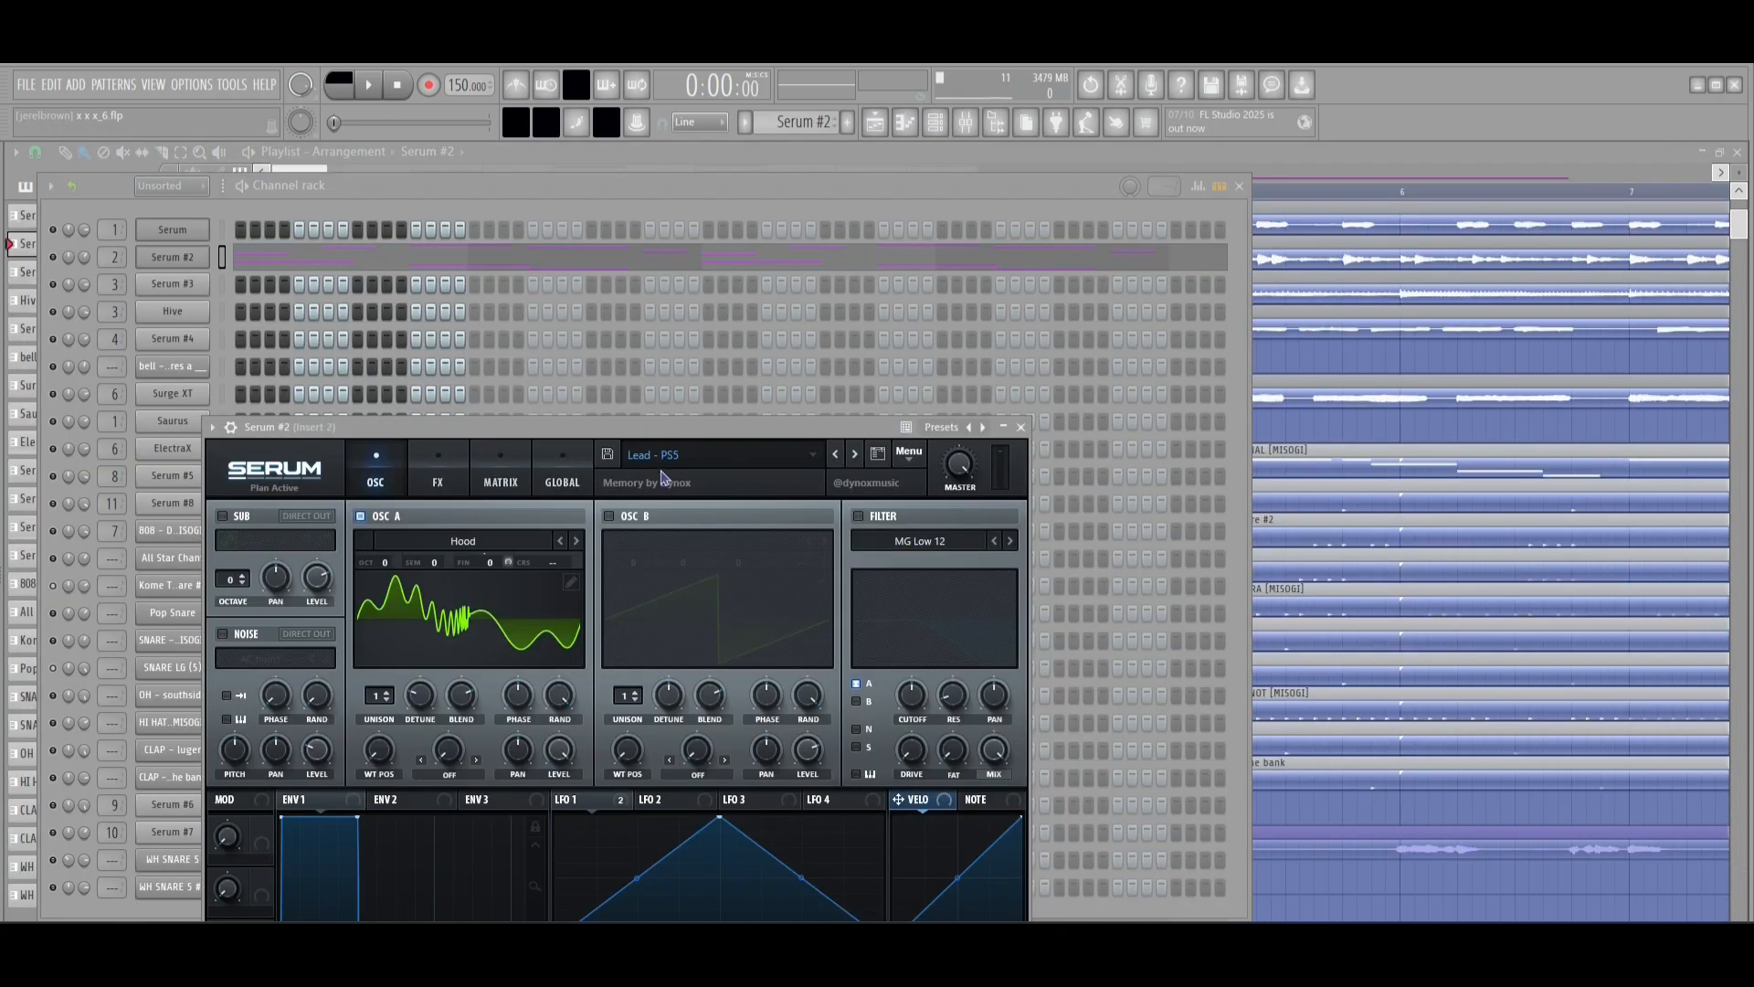
click(649, 468)
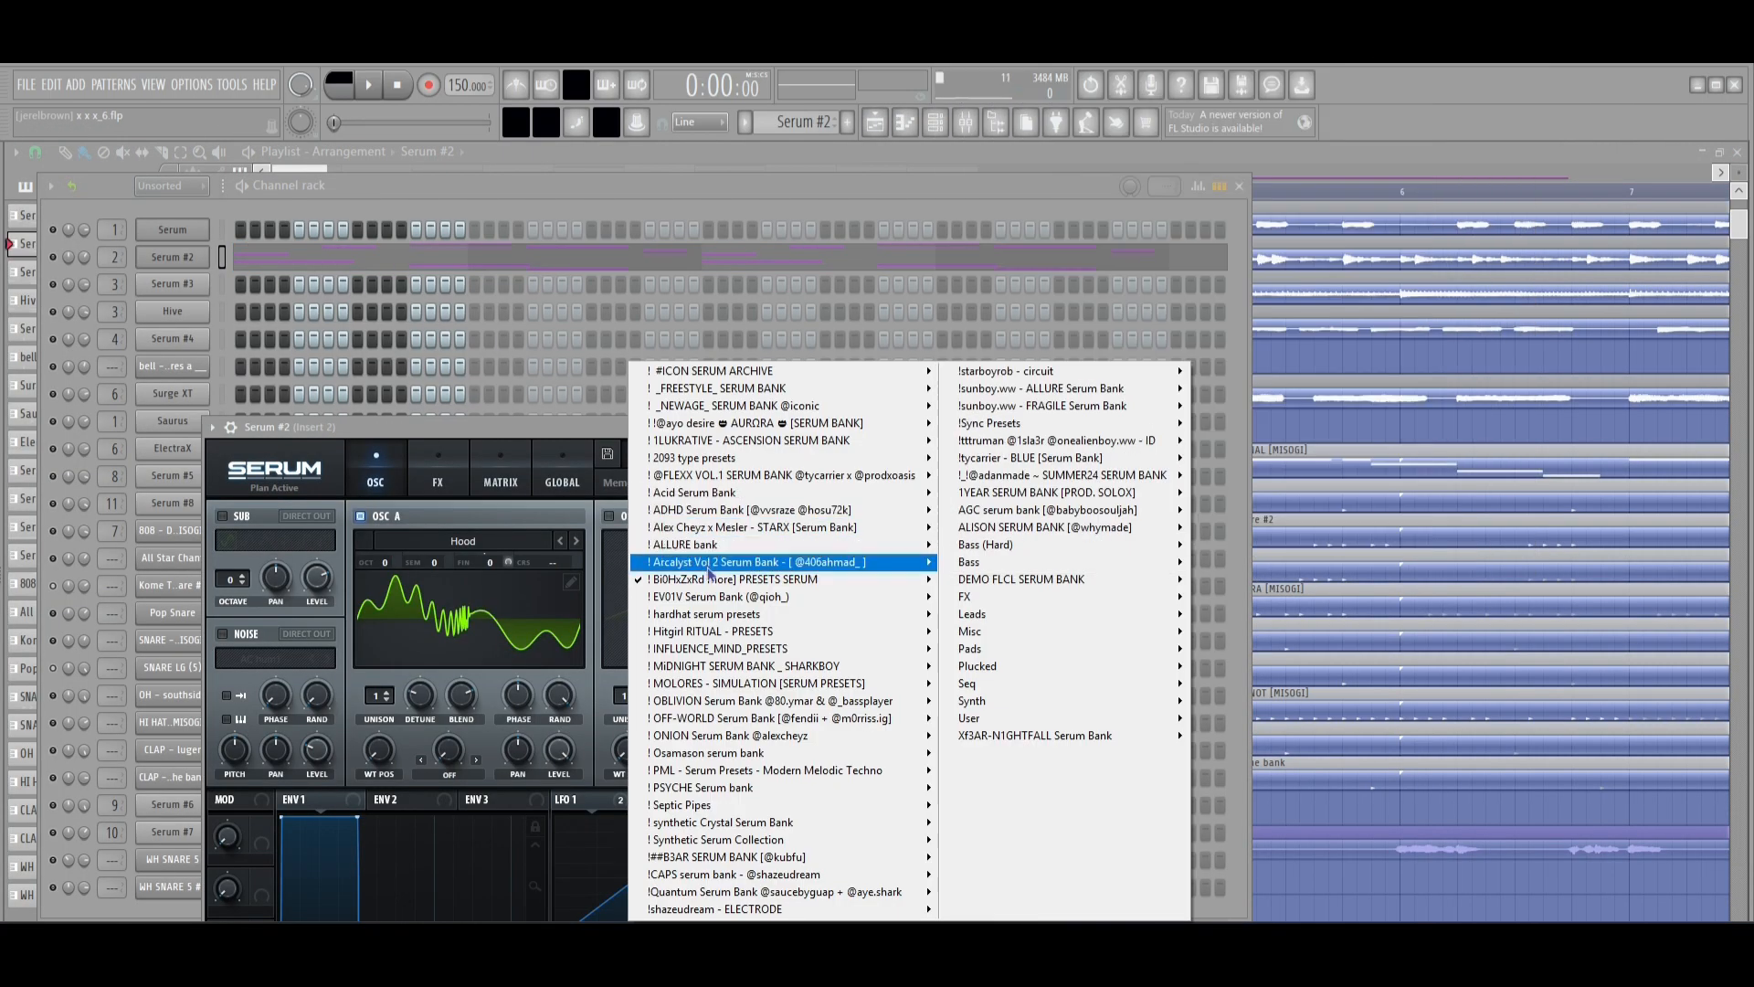
mouse_move(709, 585)
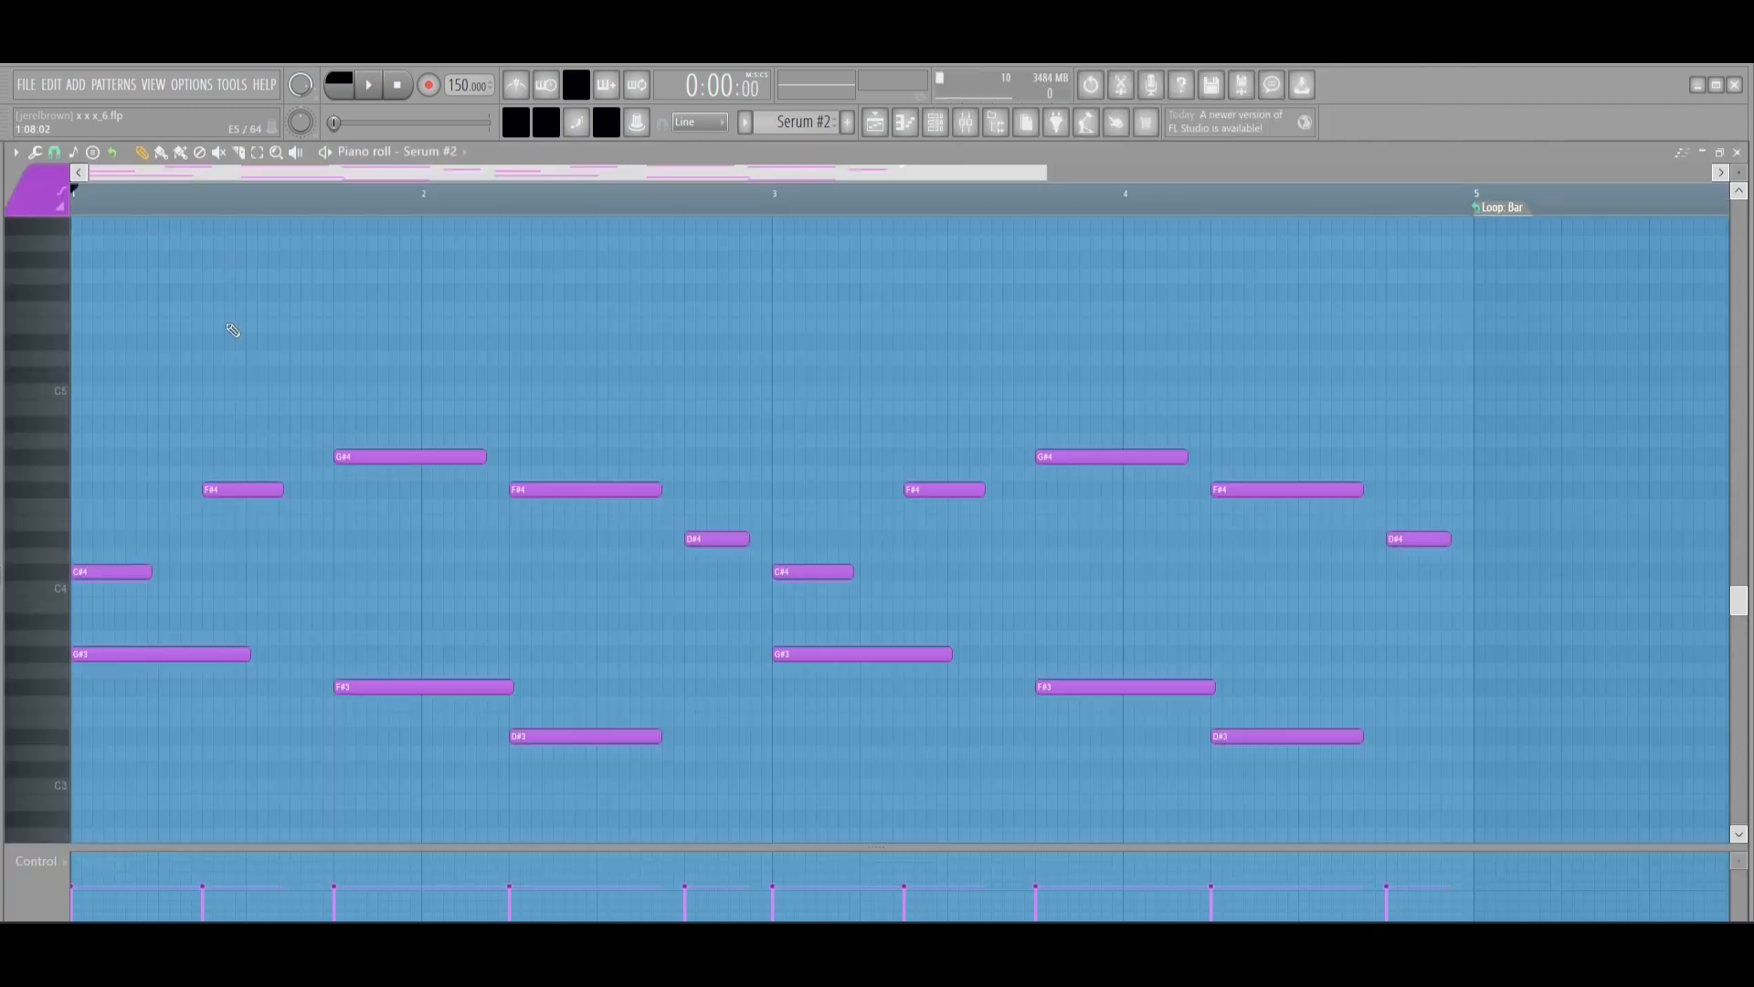
key(space)
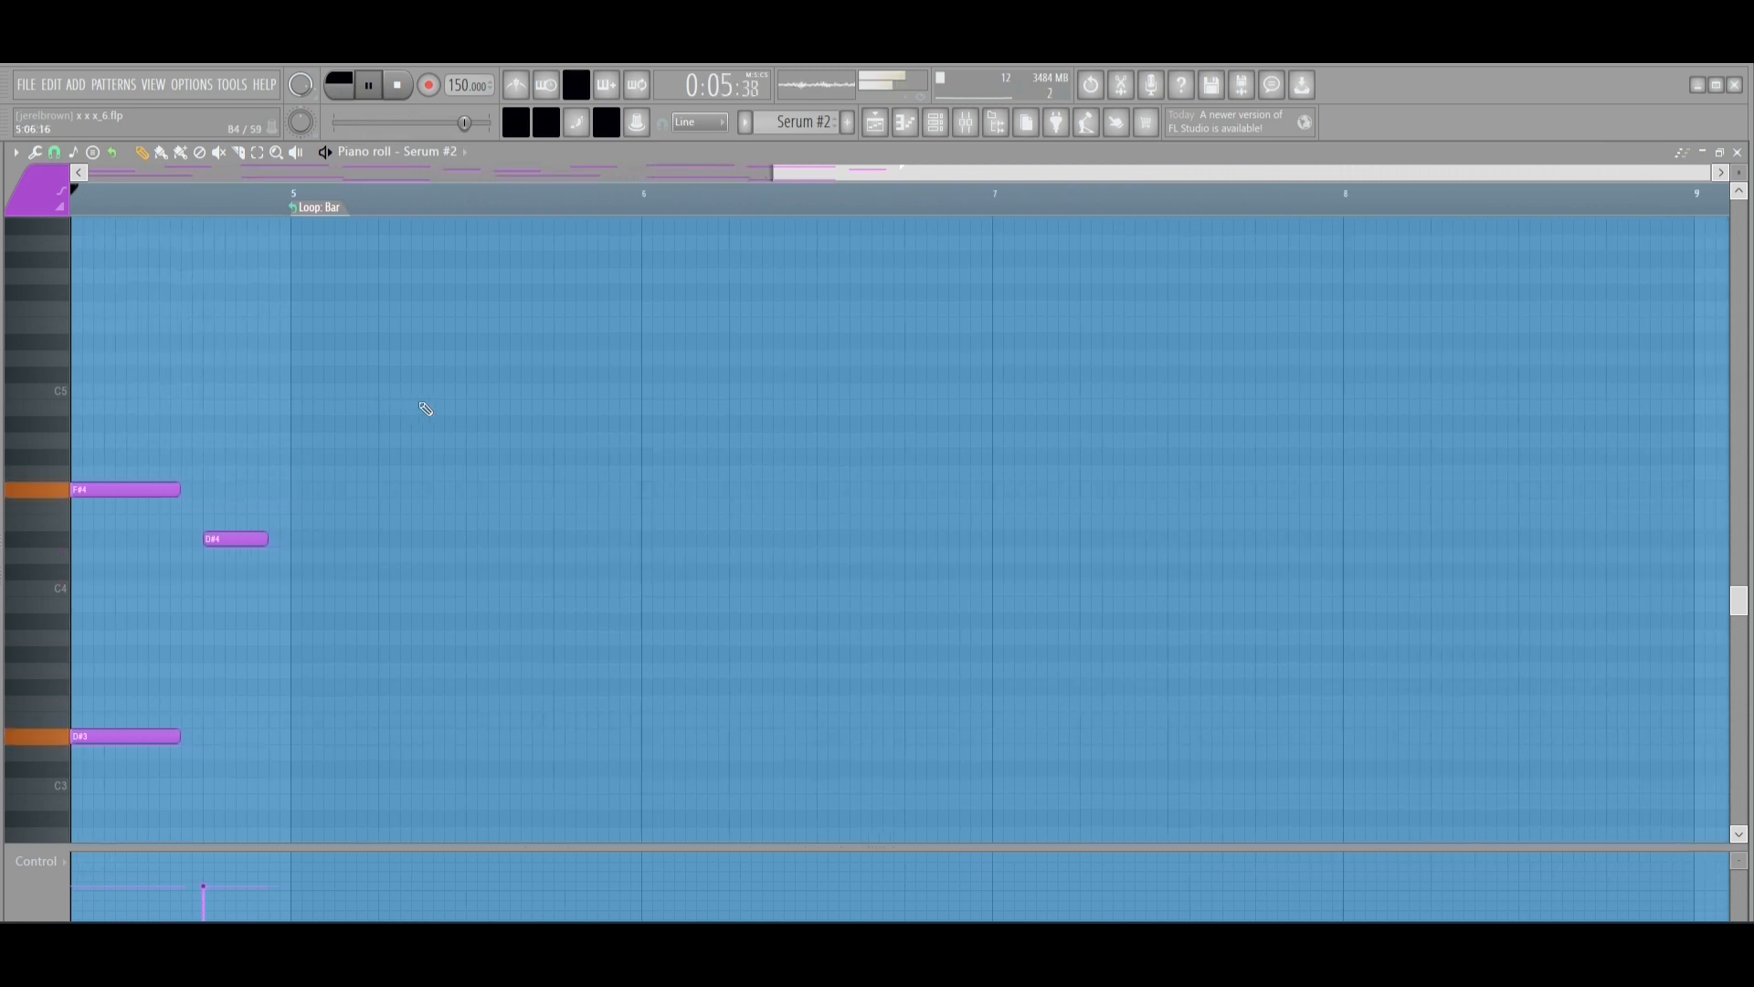
key(space)
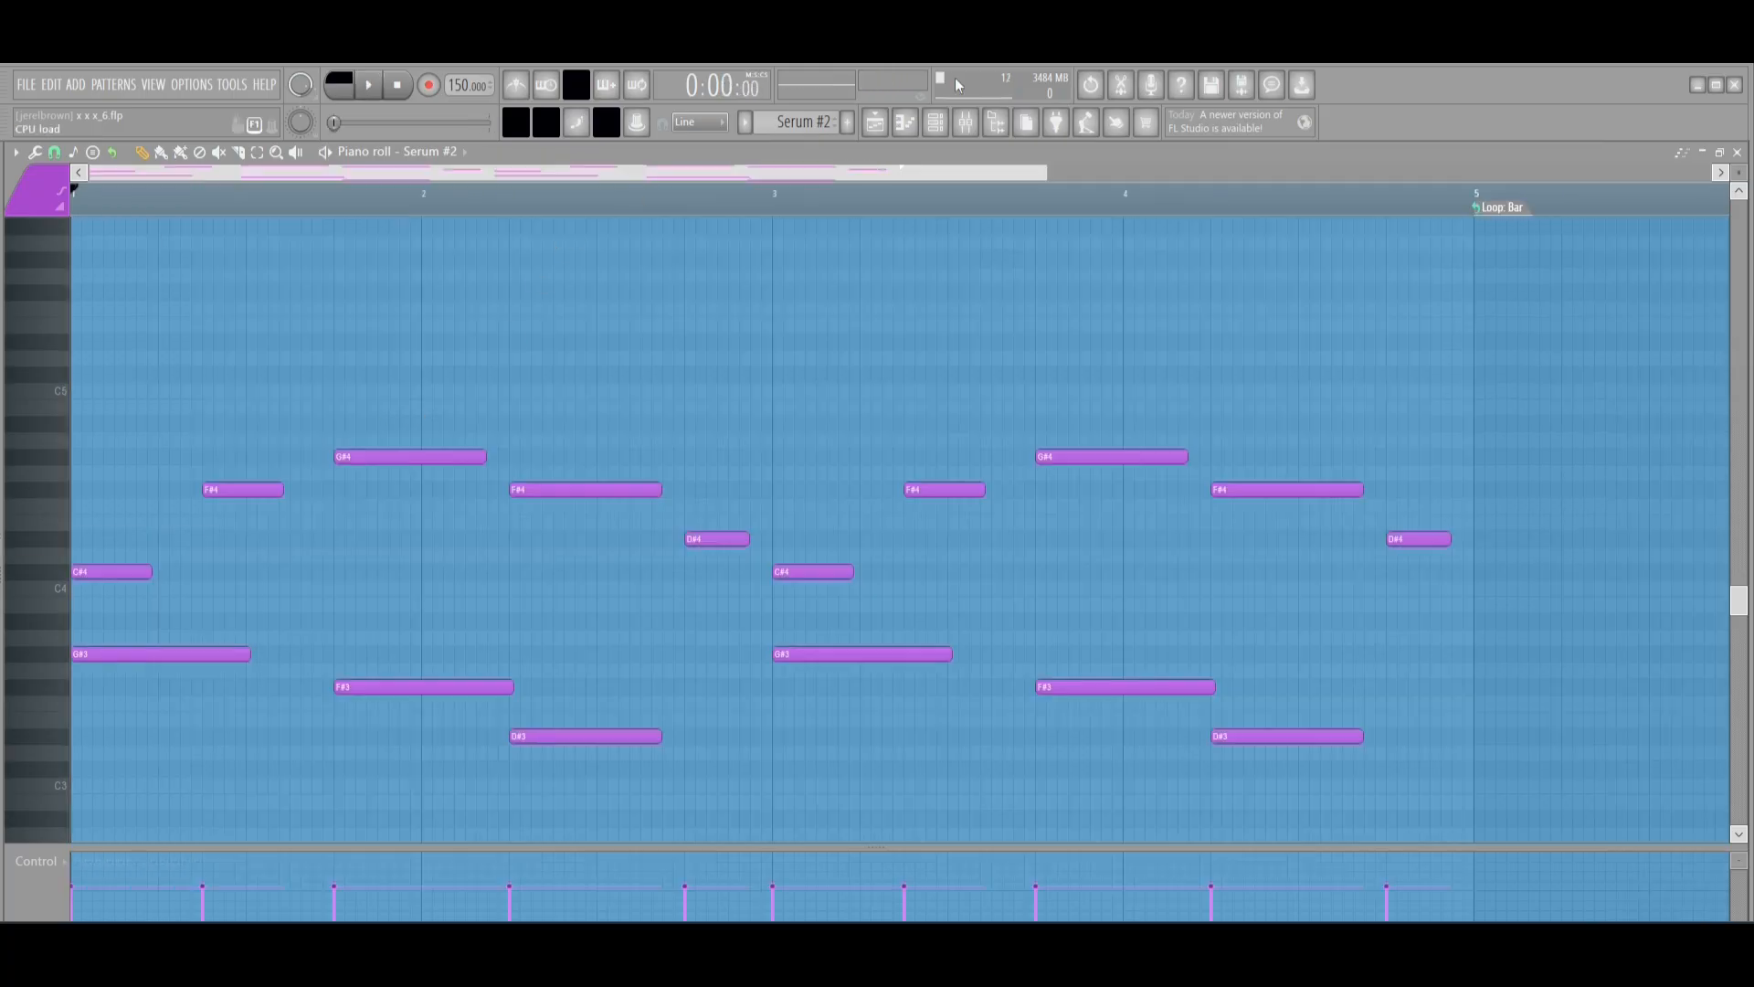
- Open the Efx MOTIONS effect on mixer Insert 2 in demo mode and show its preset browser
click(967, 122)
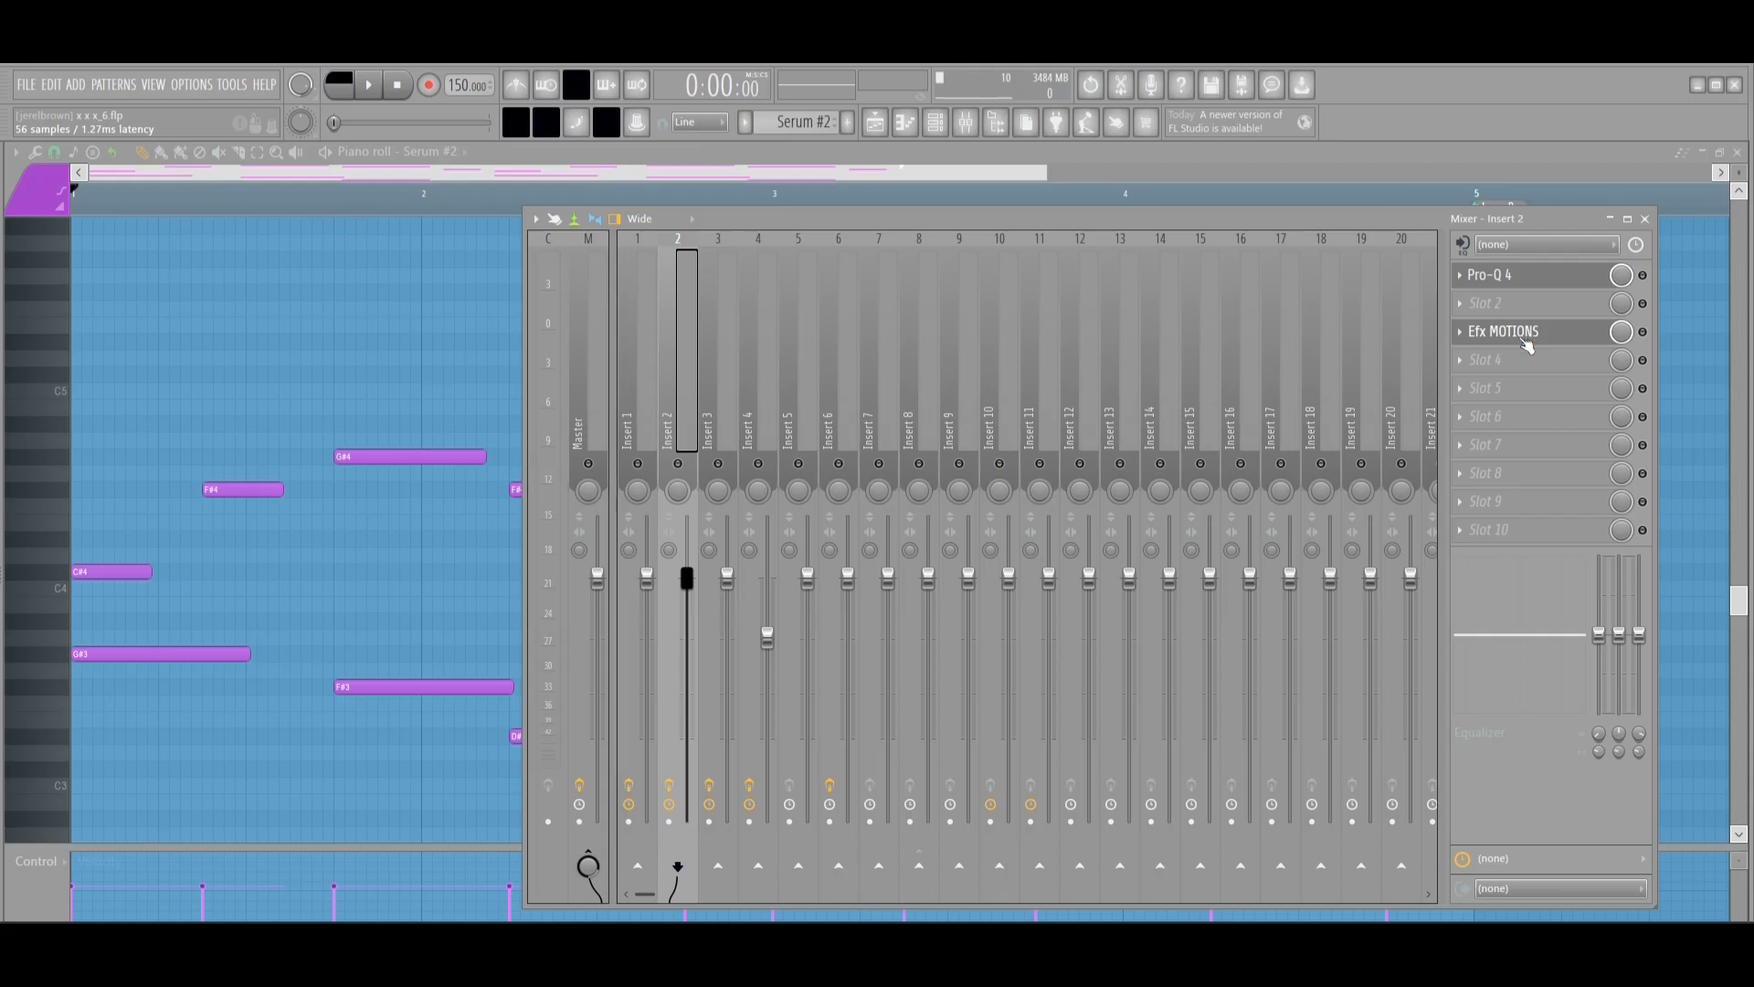
click(1536, 336)
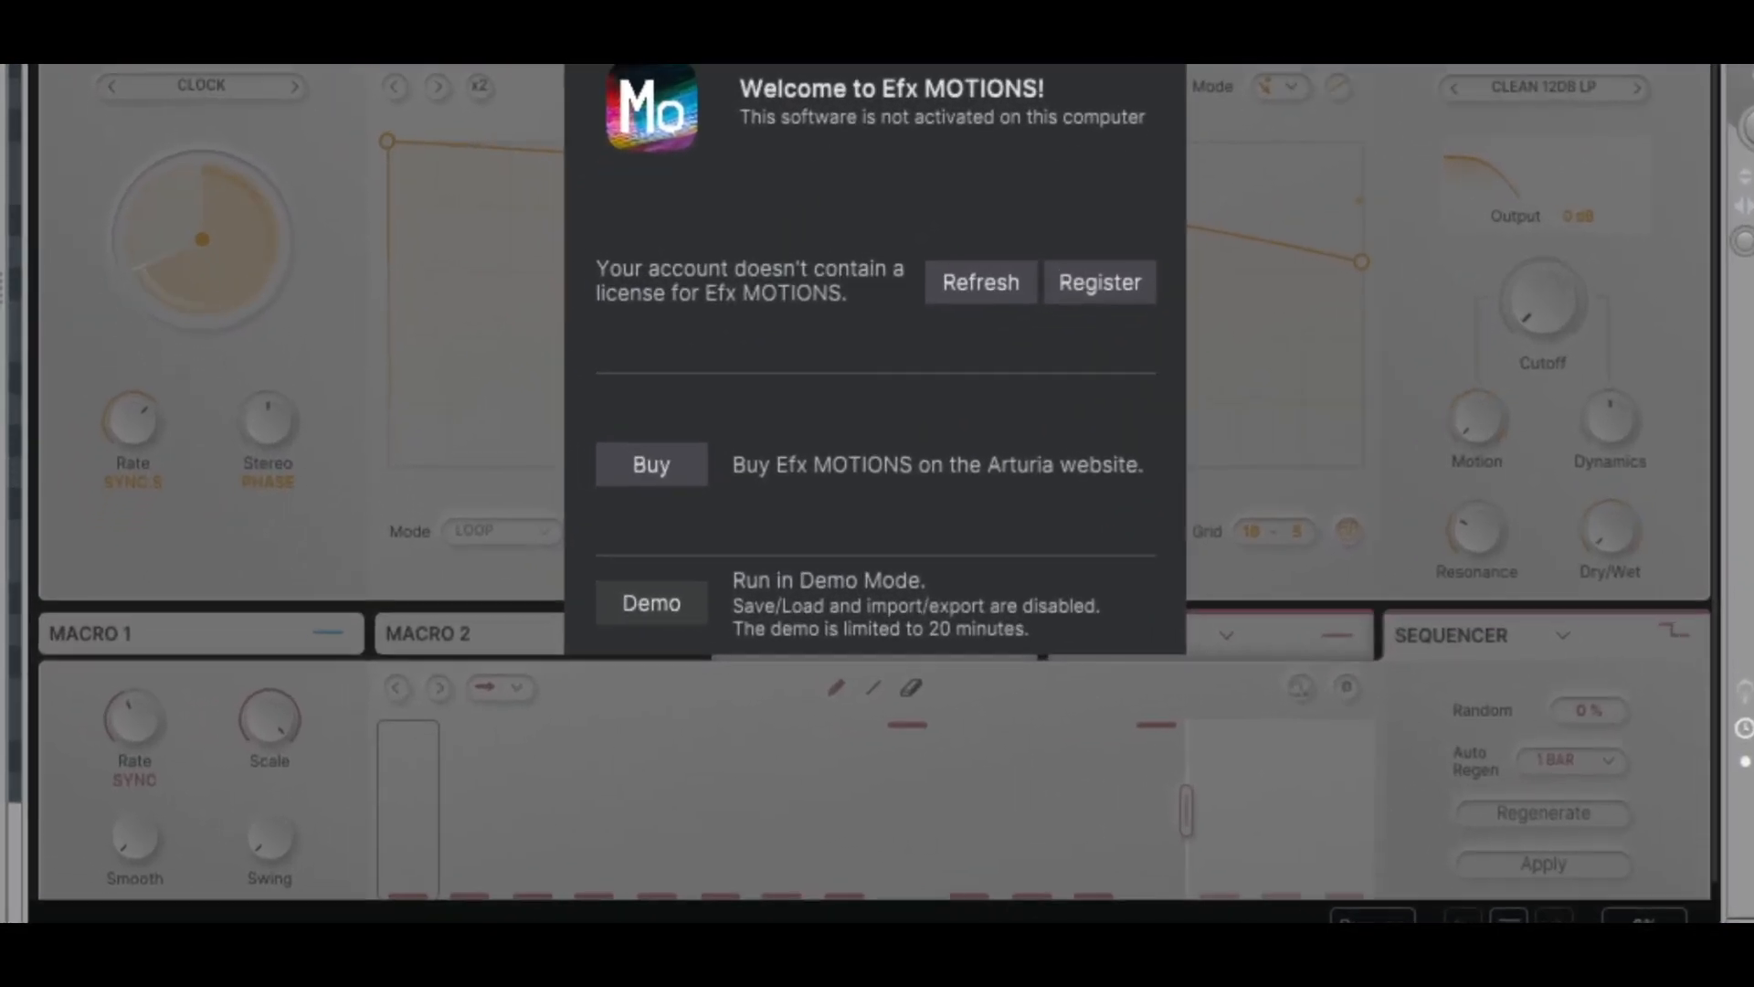
click(651, 603)
click(310, 271)
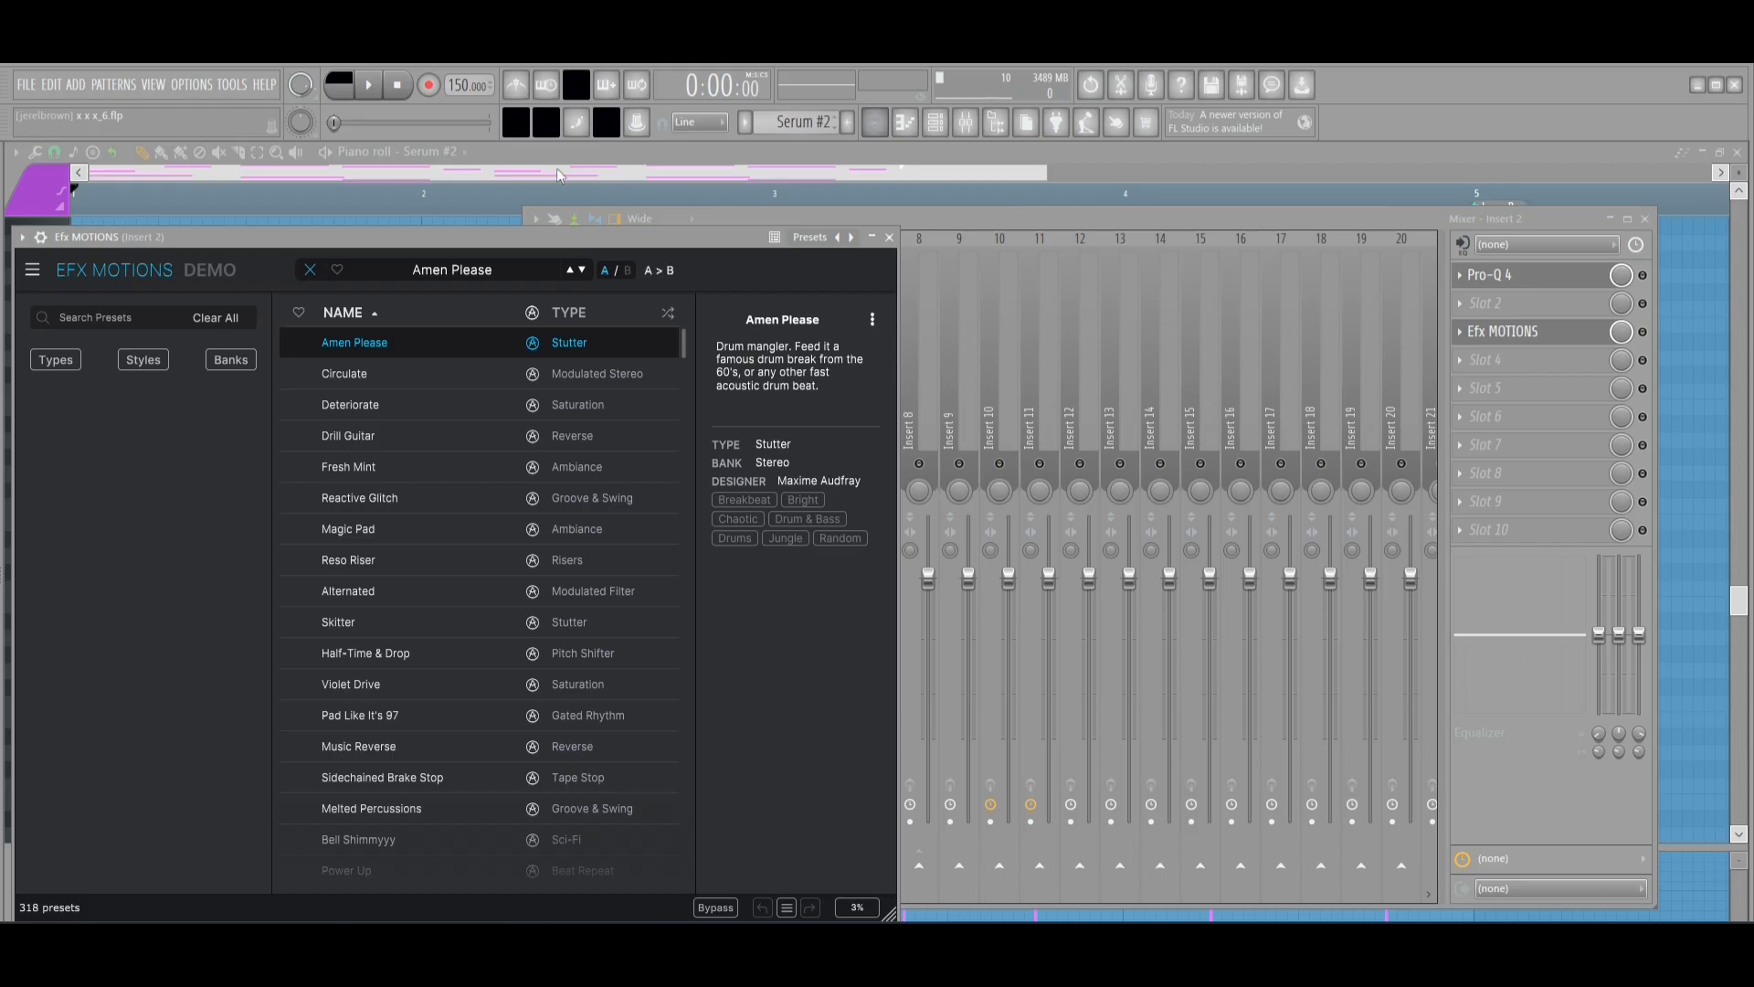
- View the Serum #3 channel's synth and play back the Serum #3 pattern in the piano roll
click(874, 122)
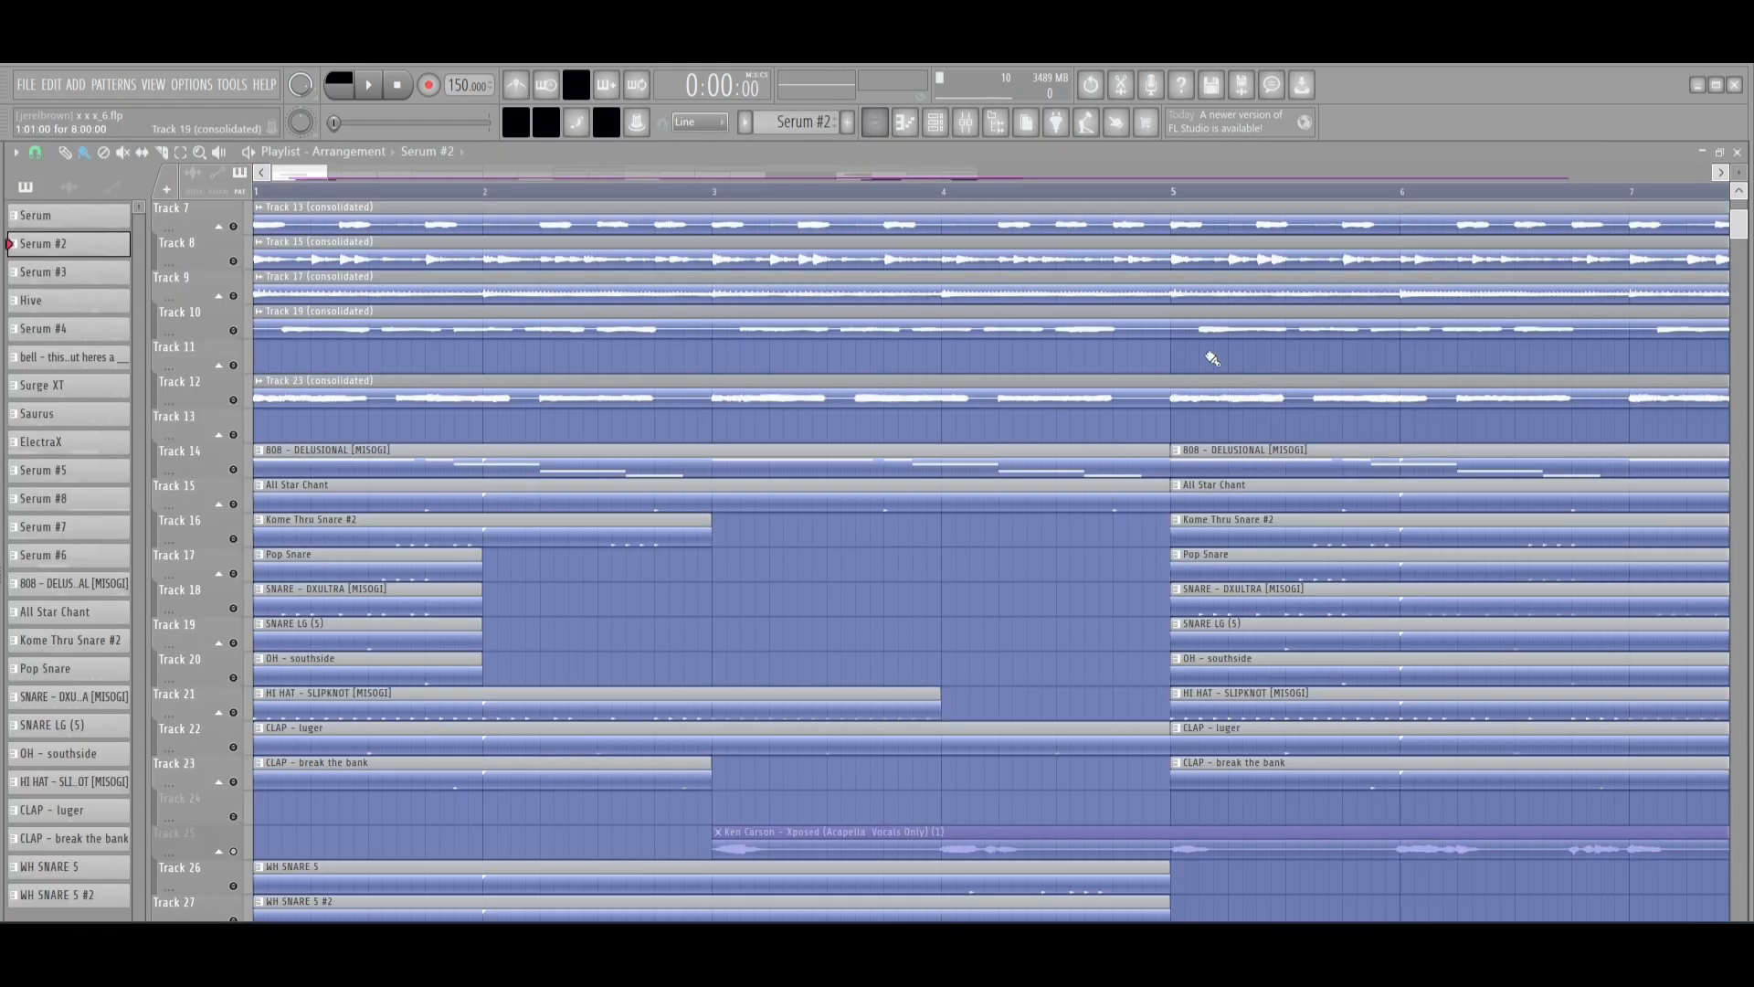
click(904, 121)
click(934, 122)
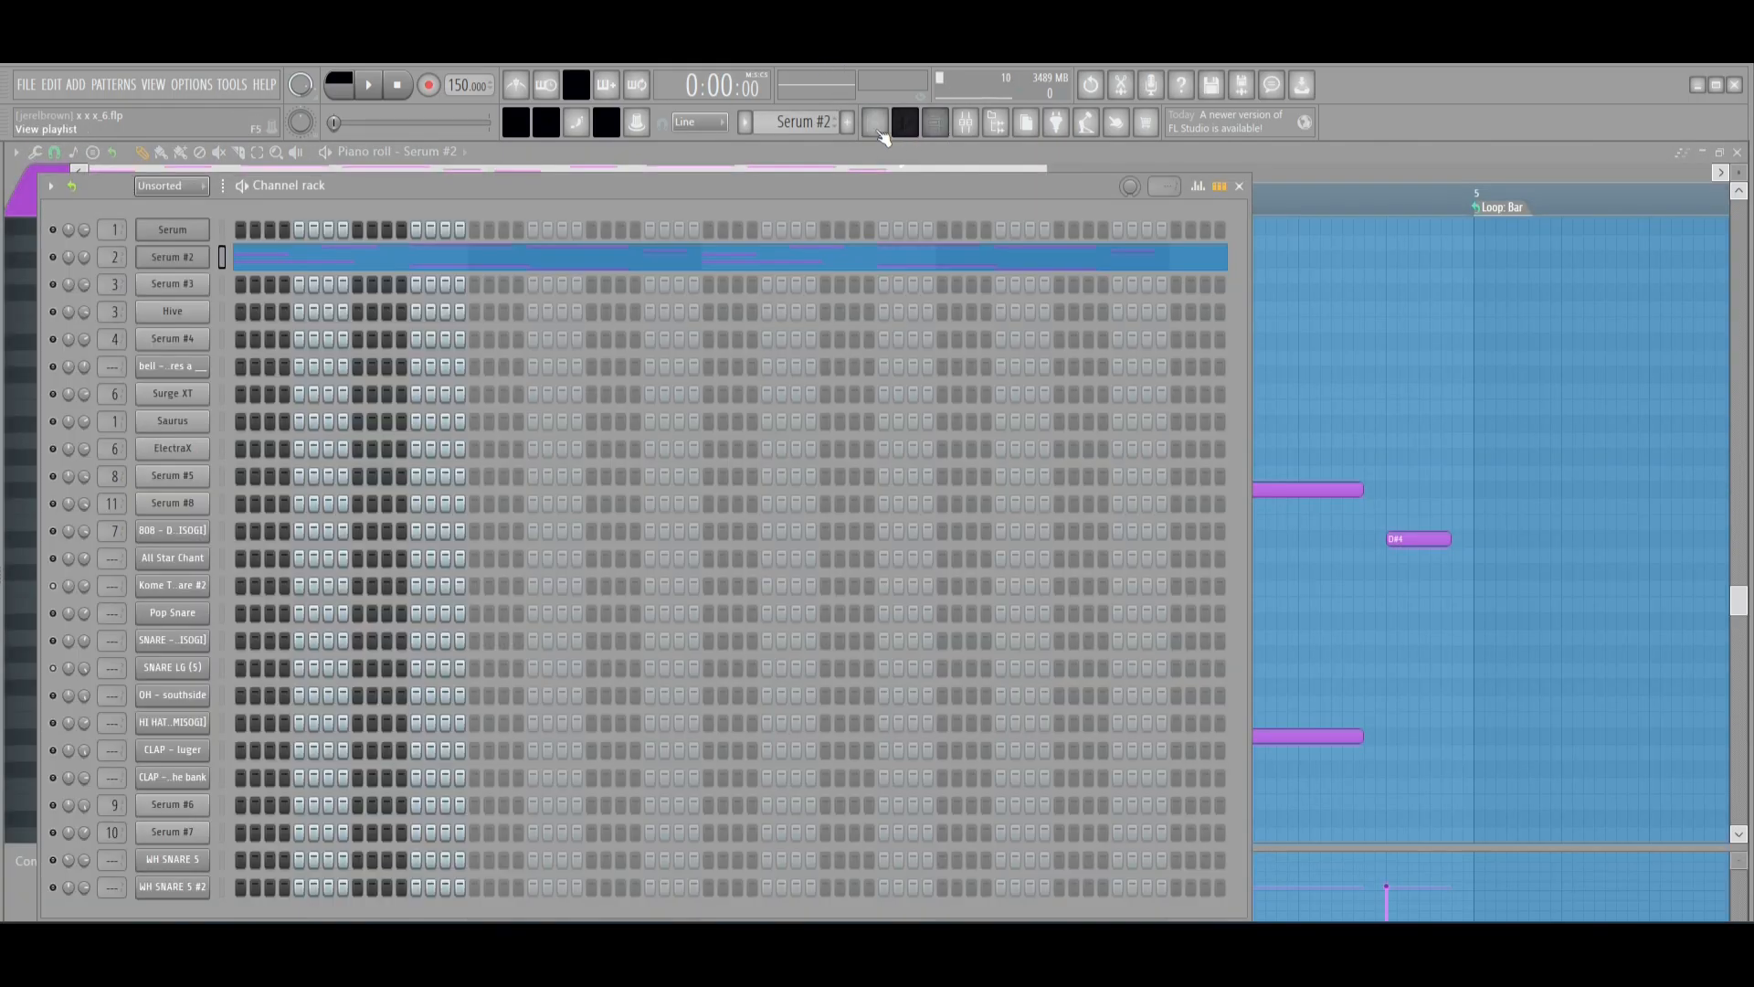
click(965, 121)
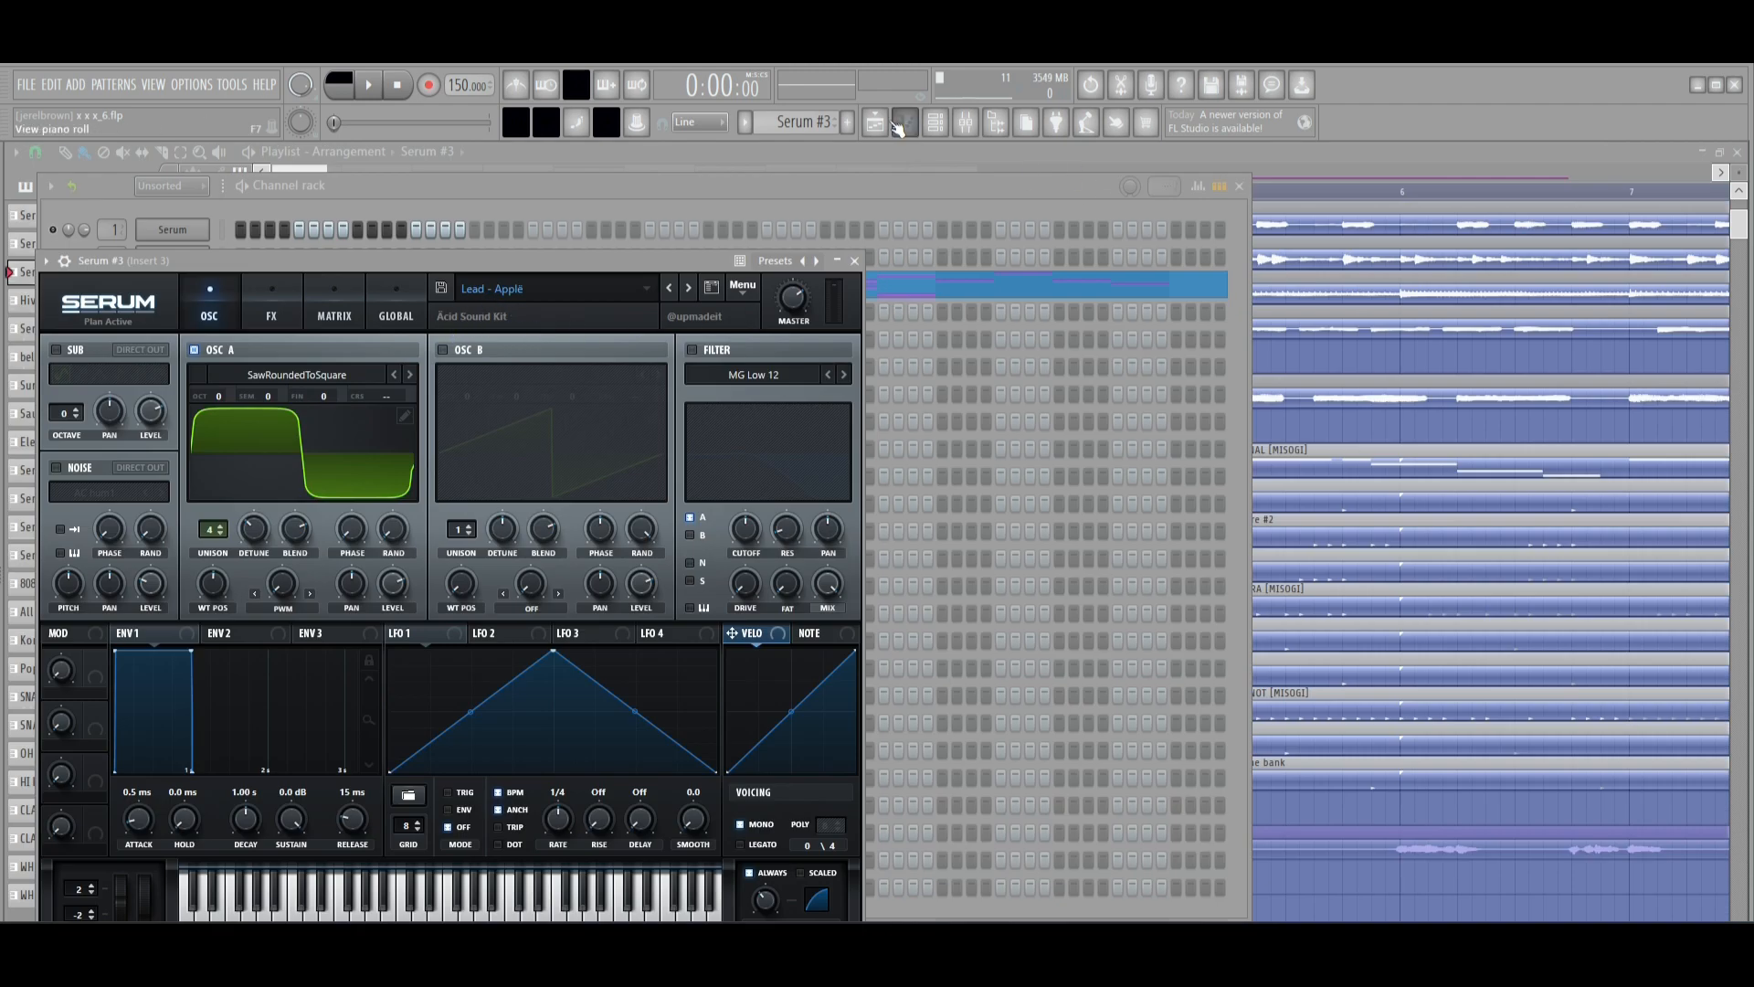
click(879, 125)
click(904, 125)
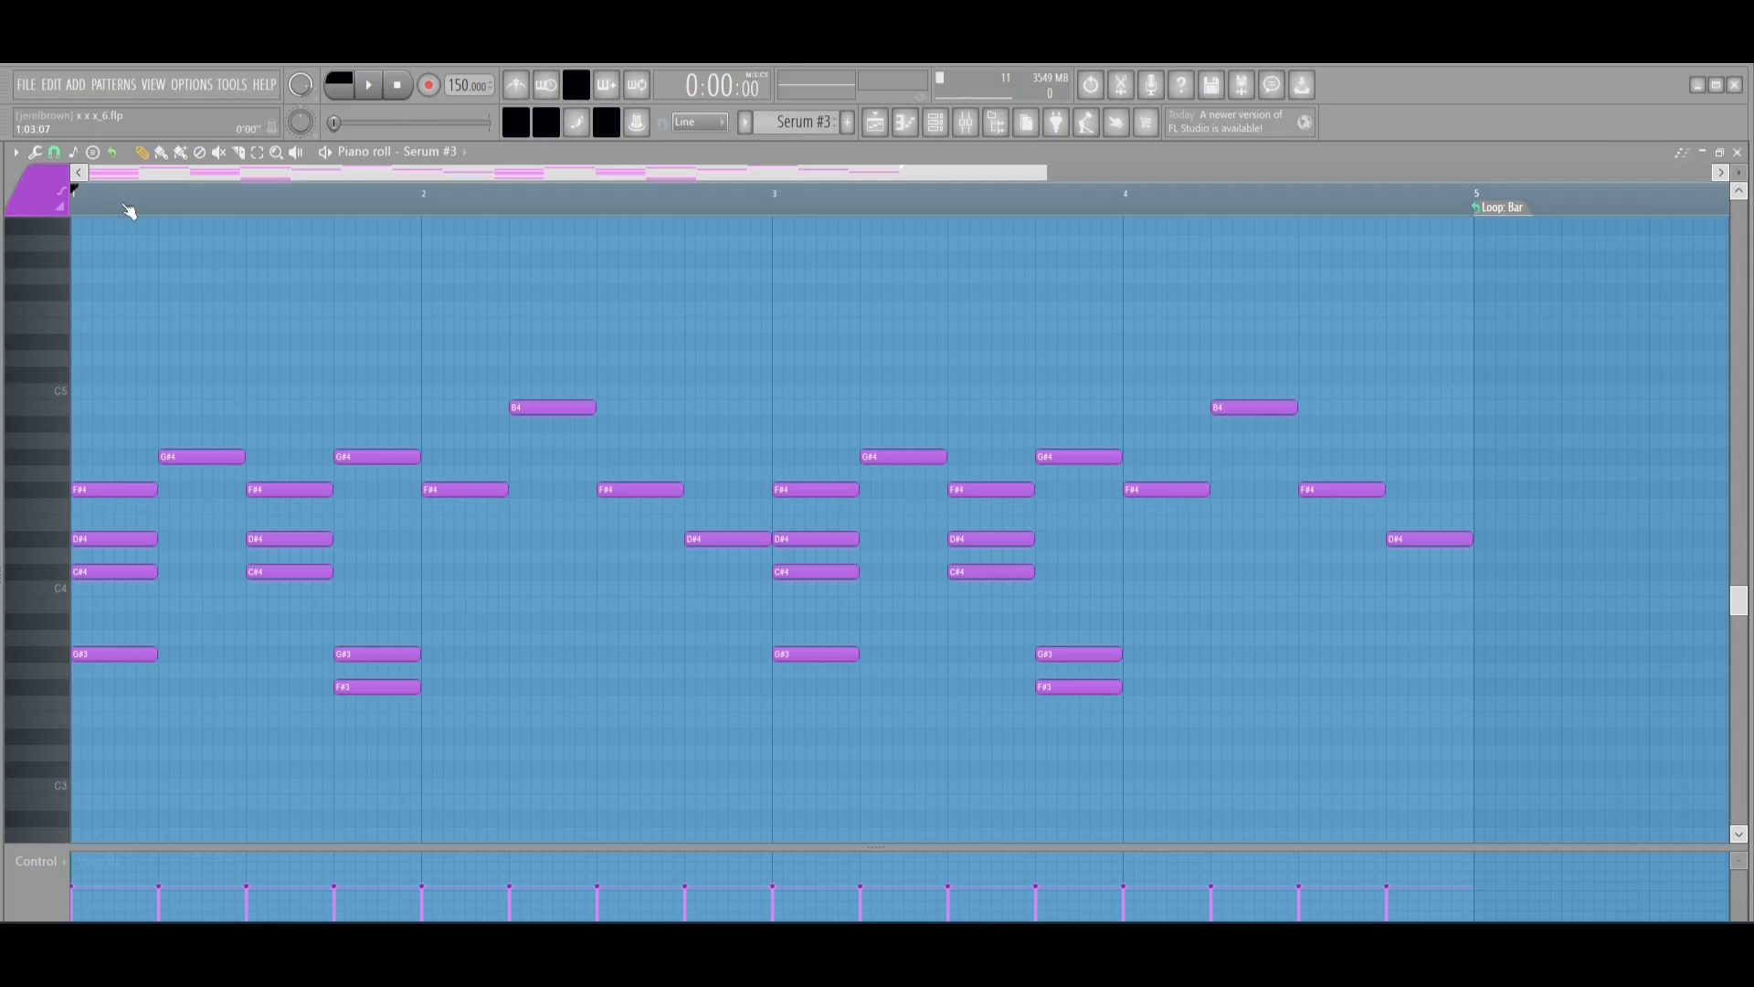
key(space)
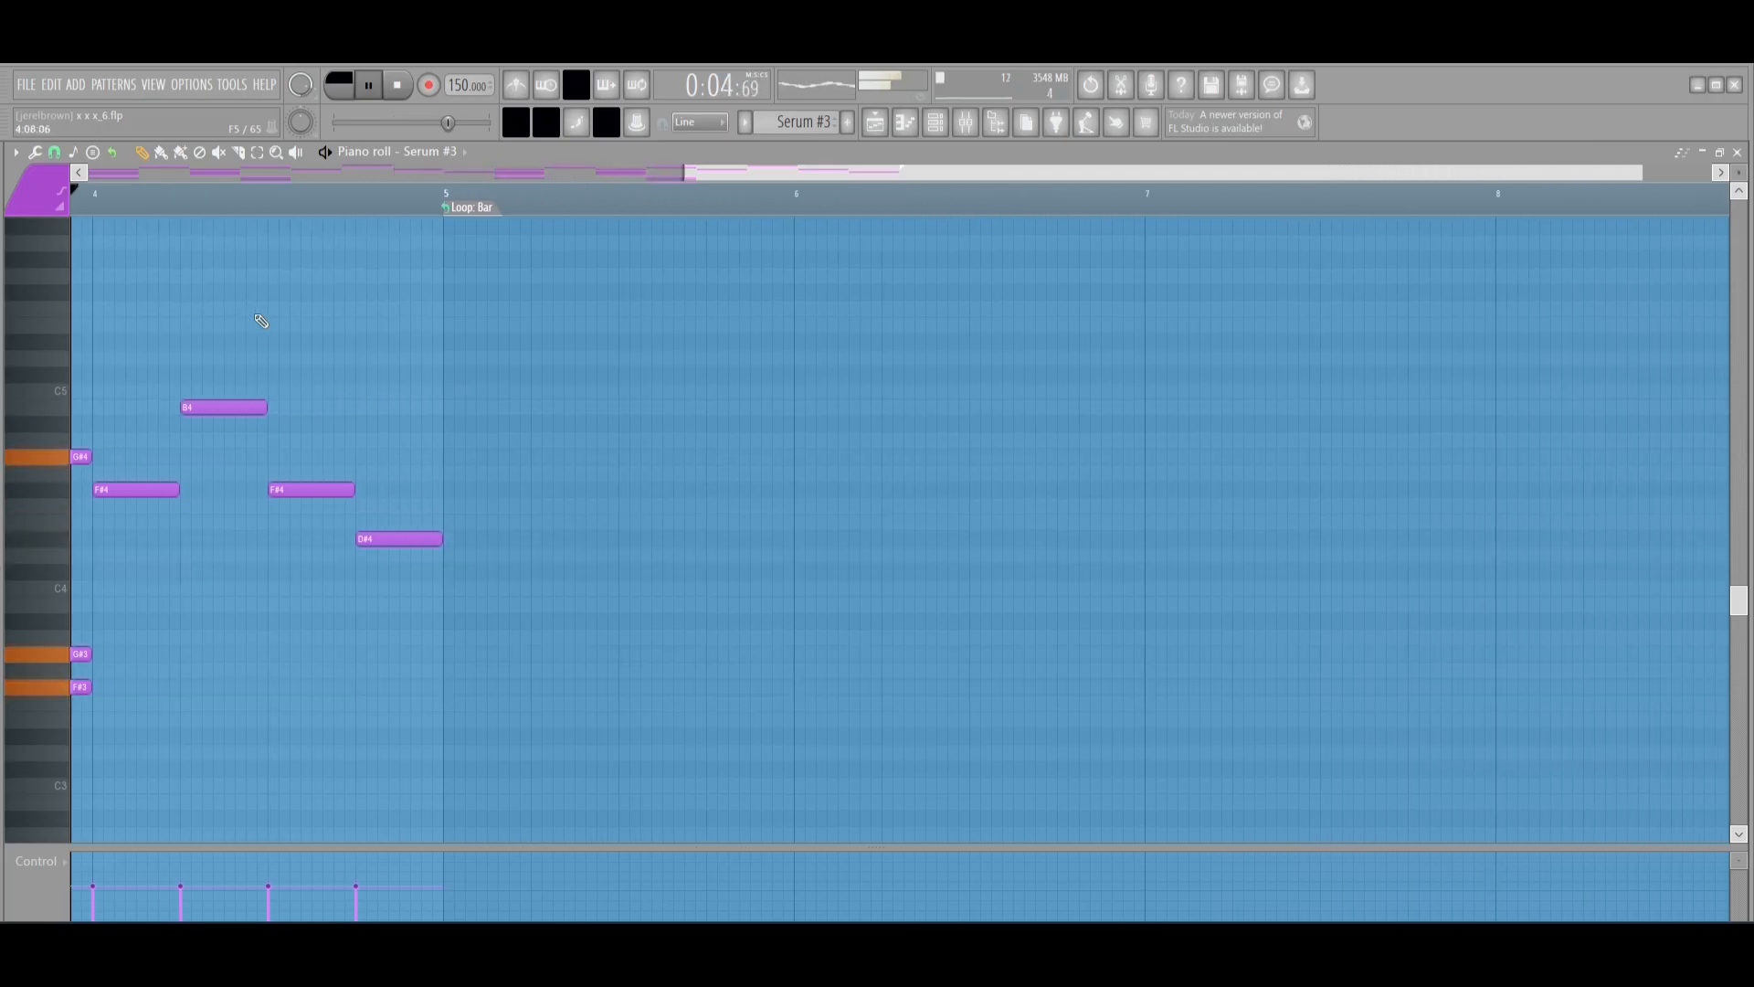
key(space)
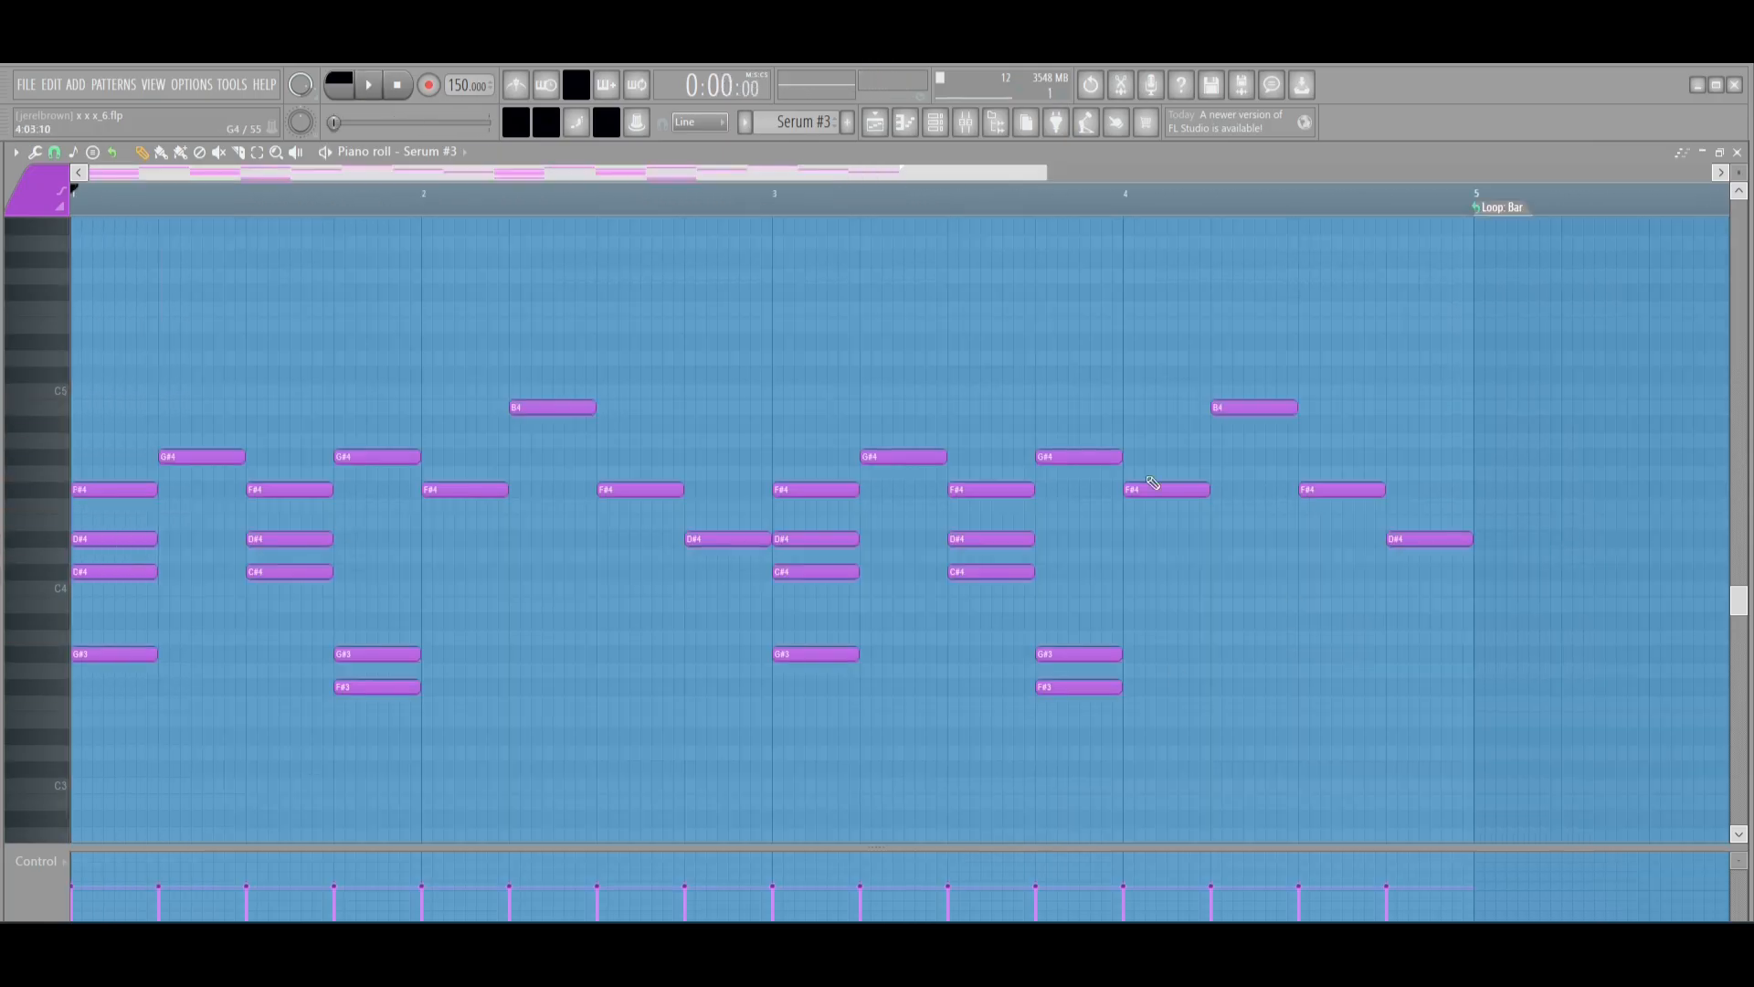
- Inspect the Distructor effect on mixer Insert 3, and close its window
click(965, 122)
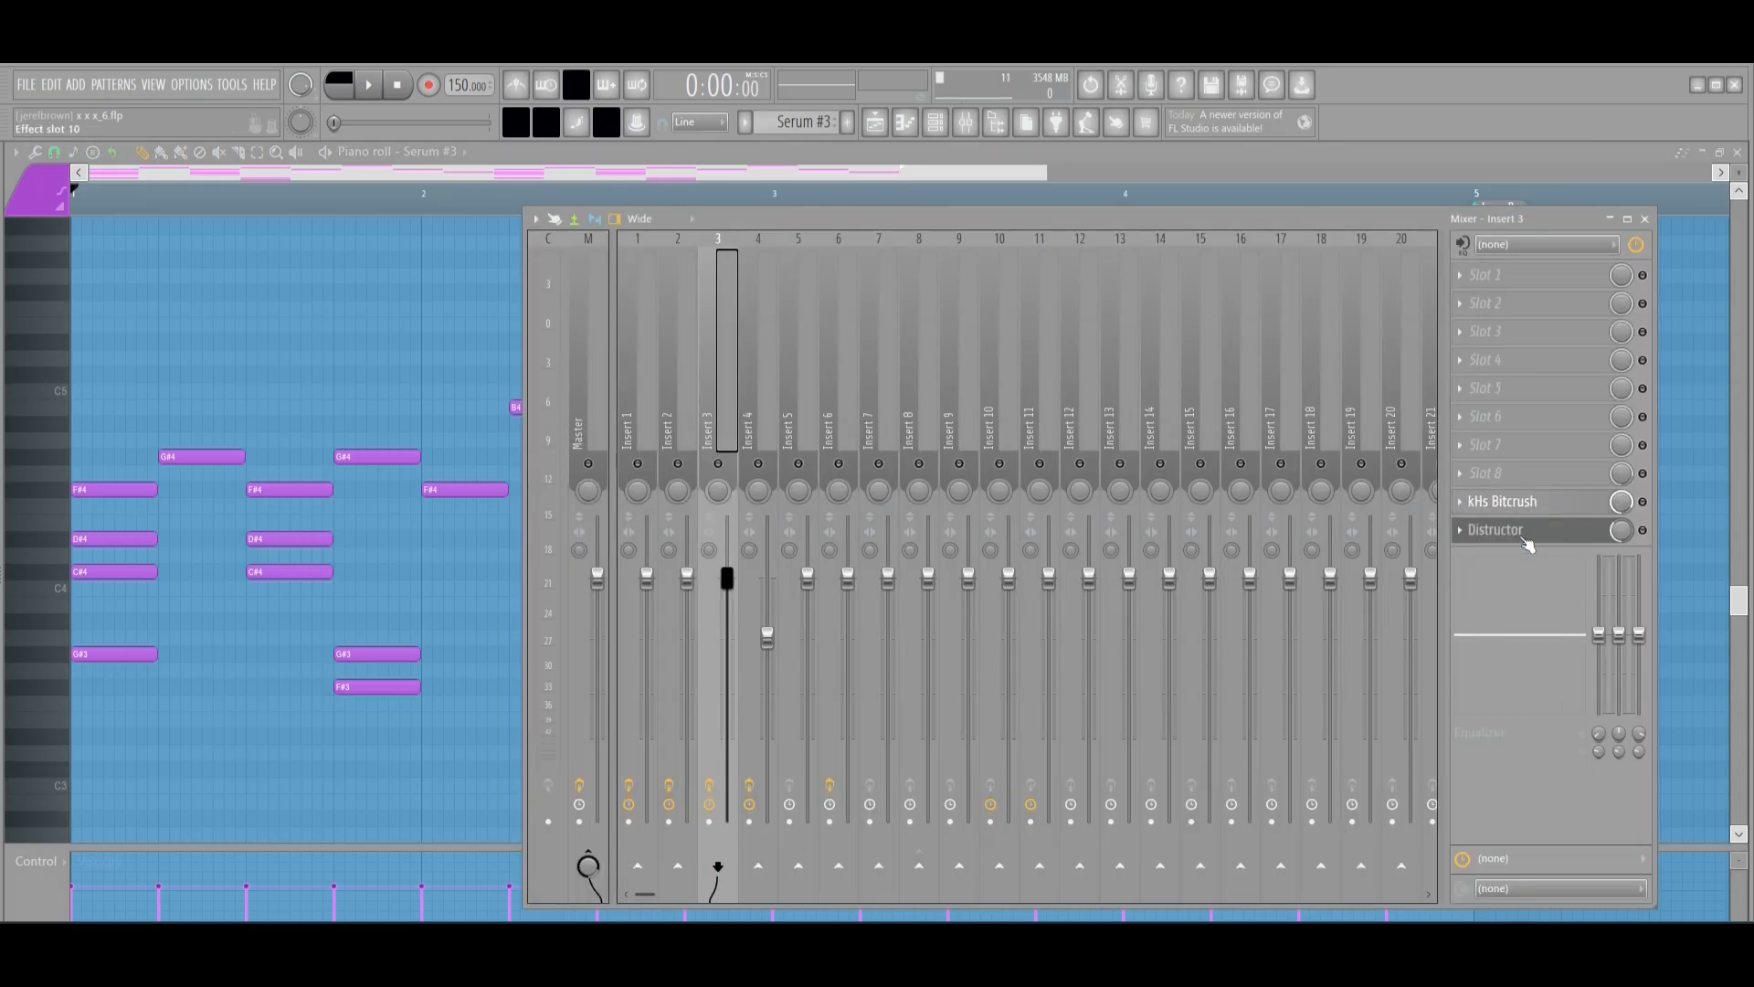
click(1526, 537)
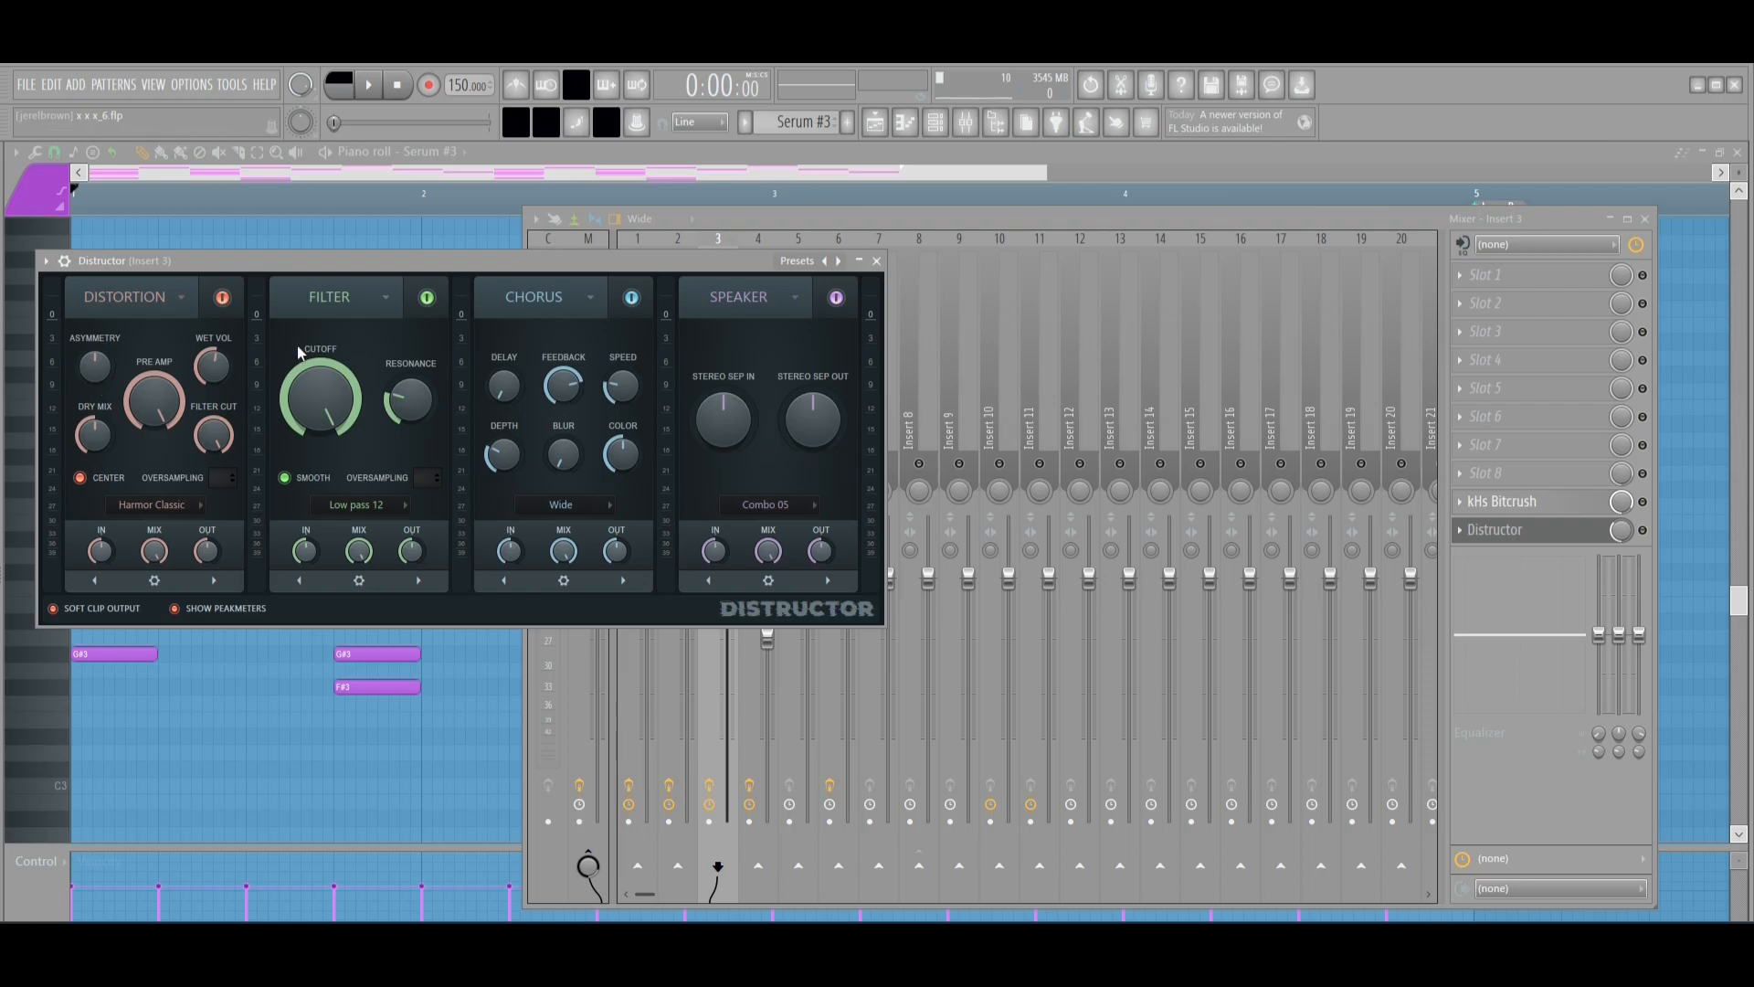
click(1534, 534)
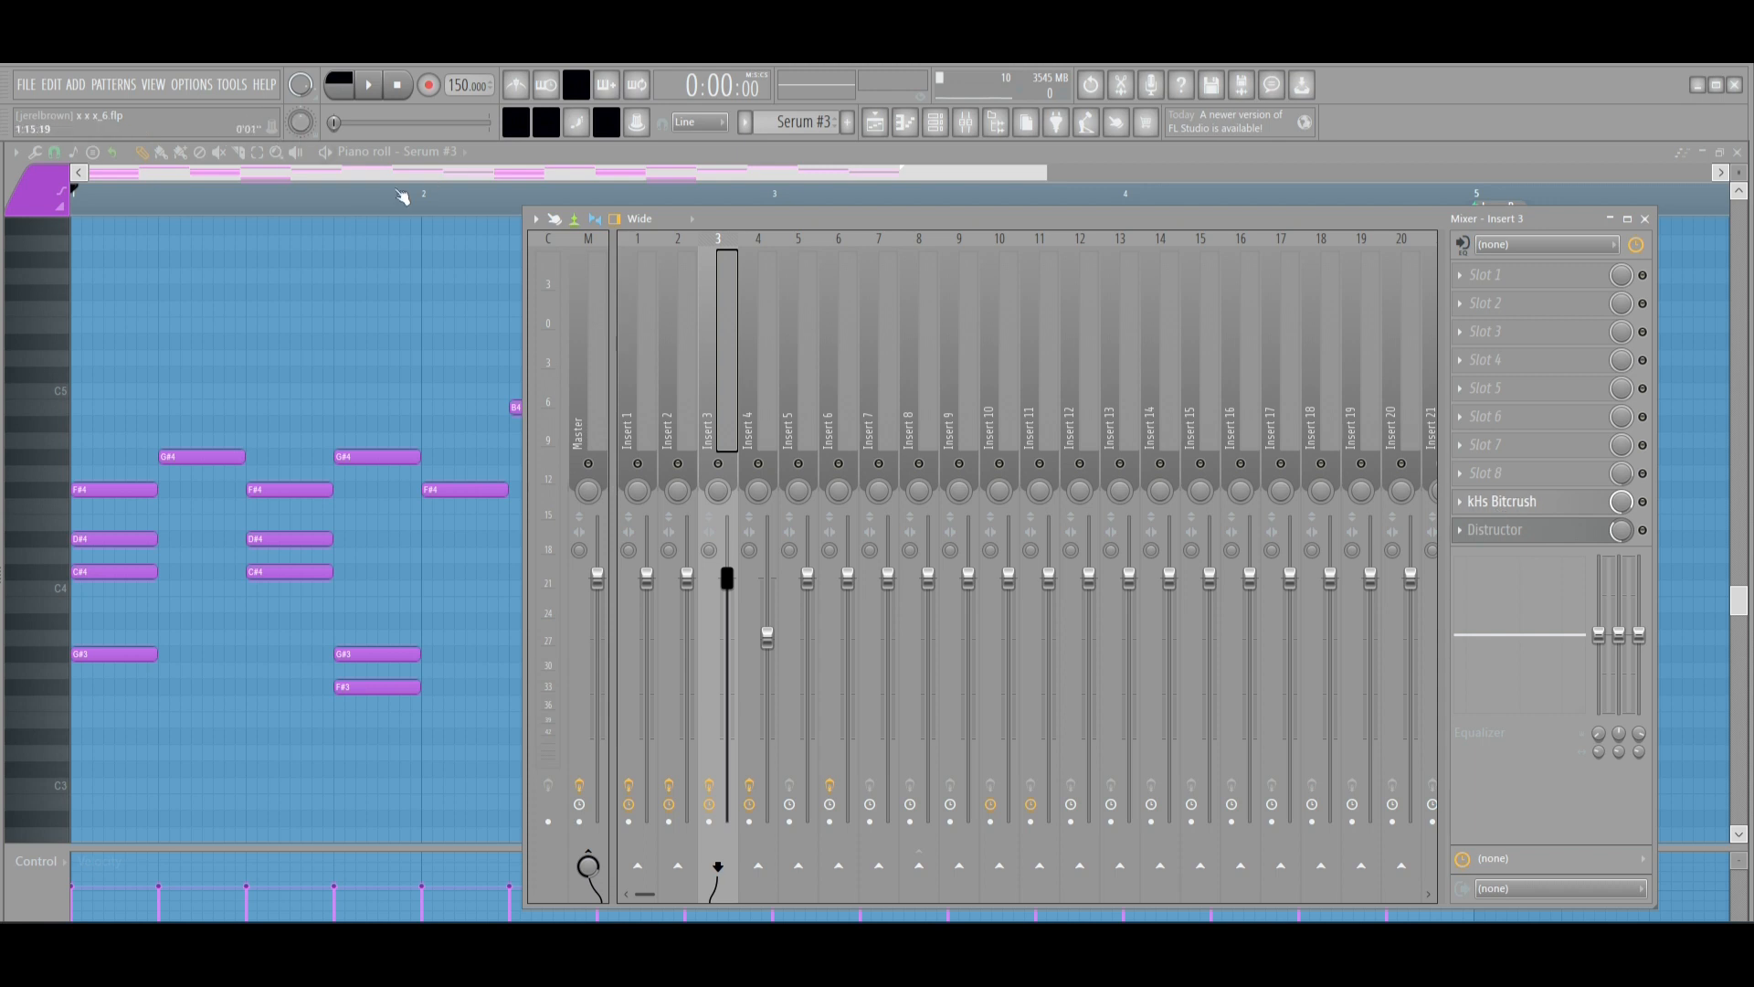
- View the Hive channel's instrument preset and play back the Hive pattern in the piano roll
click(391, 194)
drag(343, 202, 3, 66)
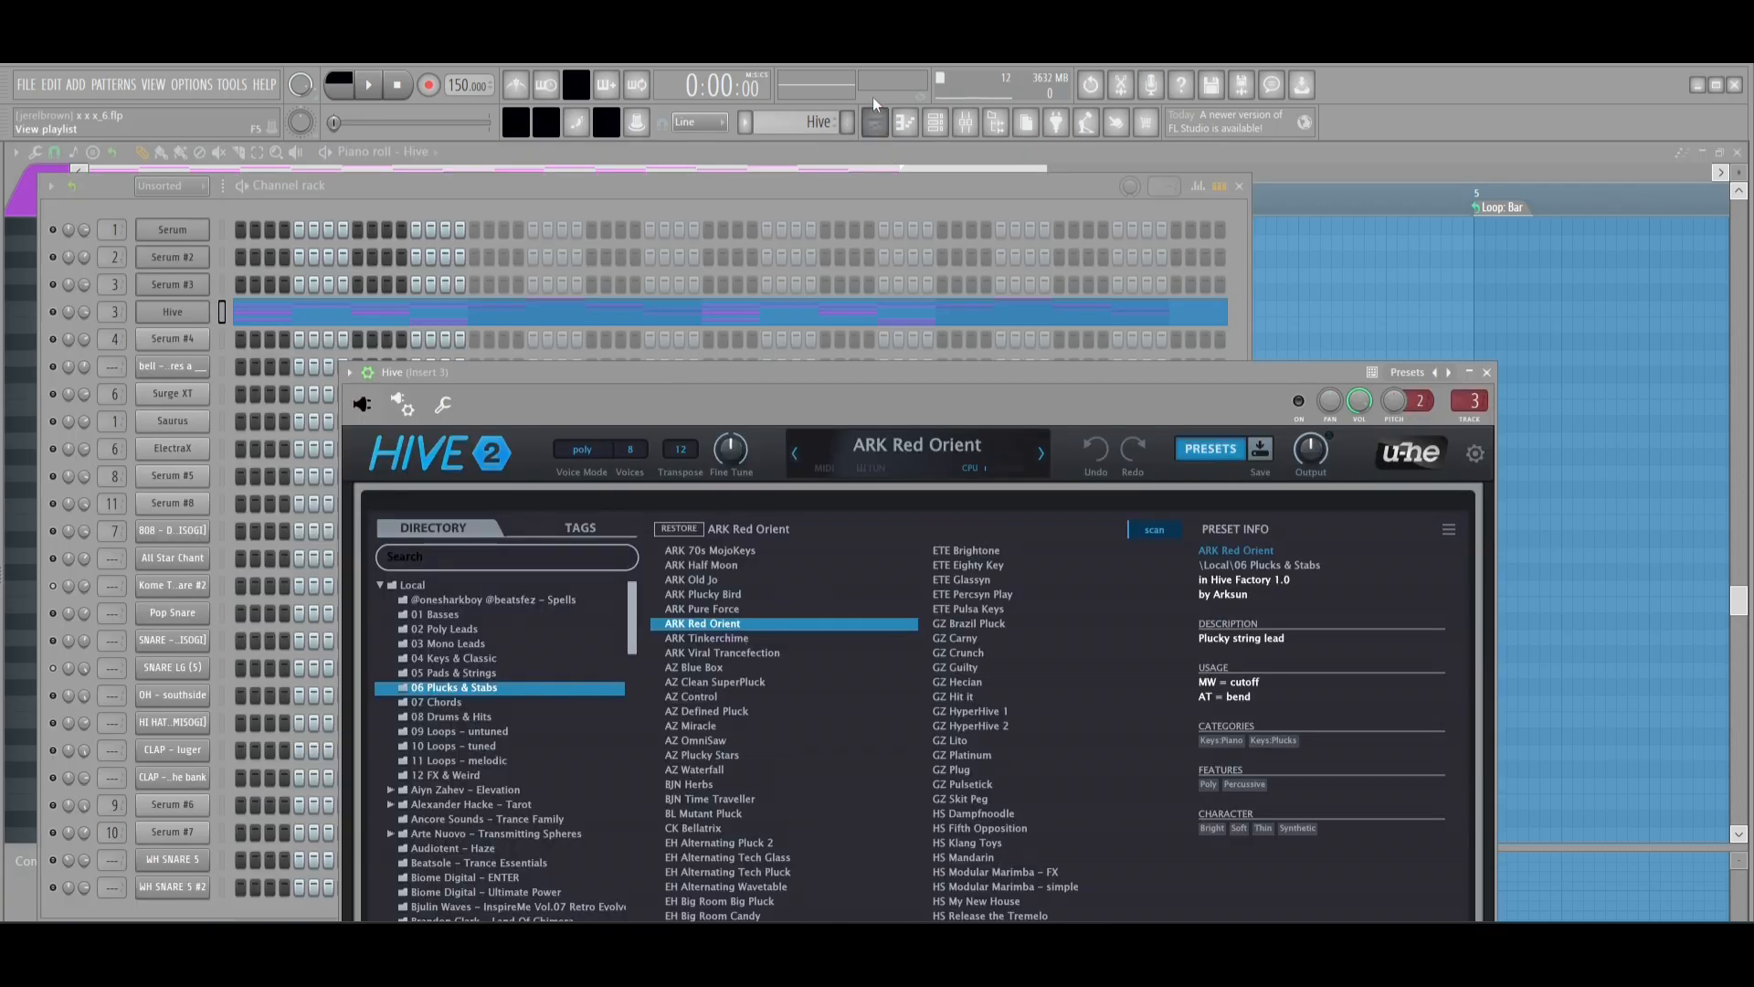
click(812, 167)
key(space)
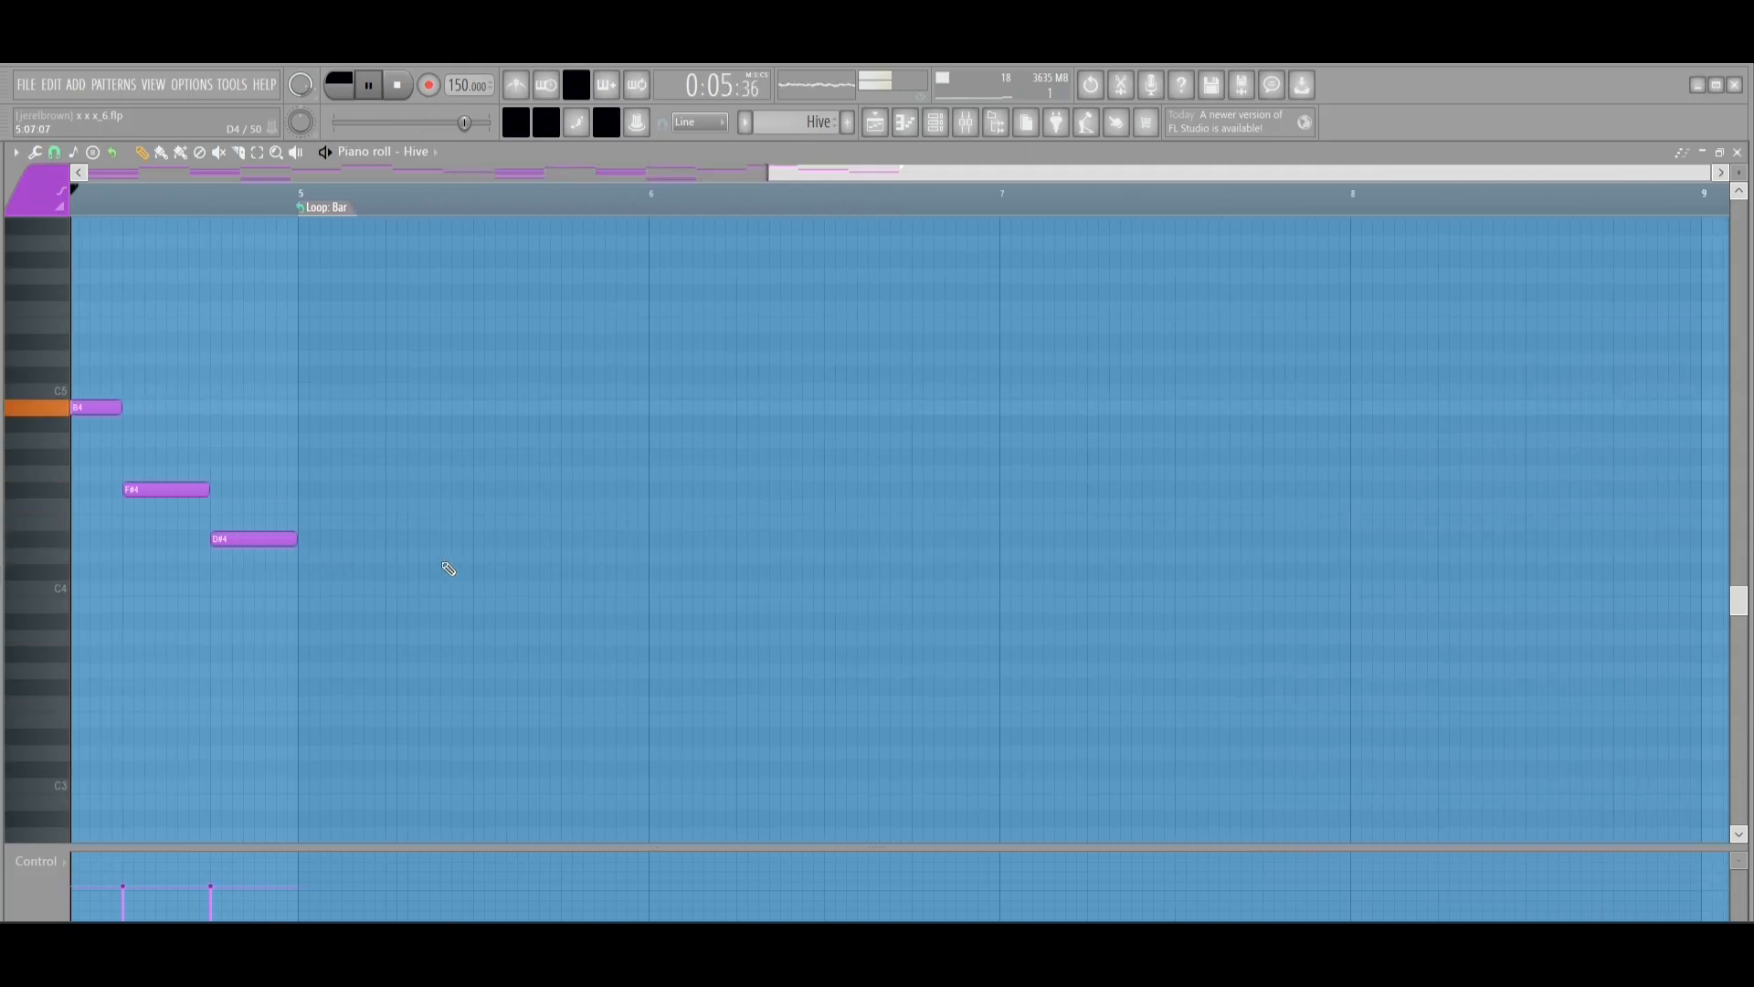
key(space)
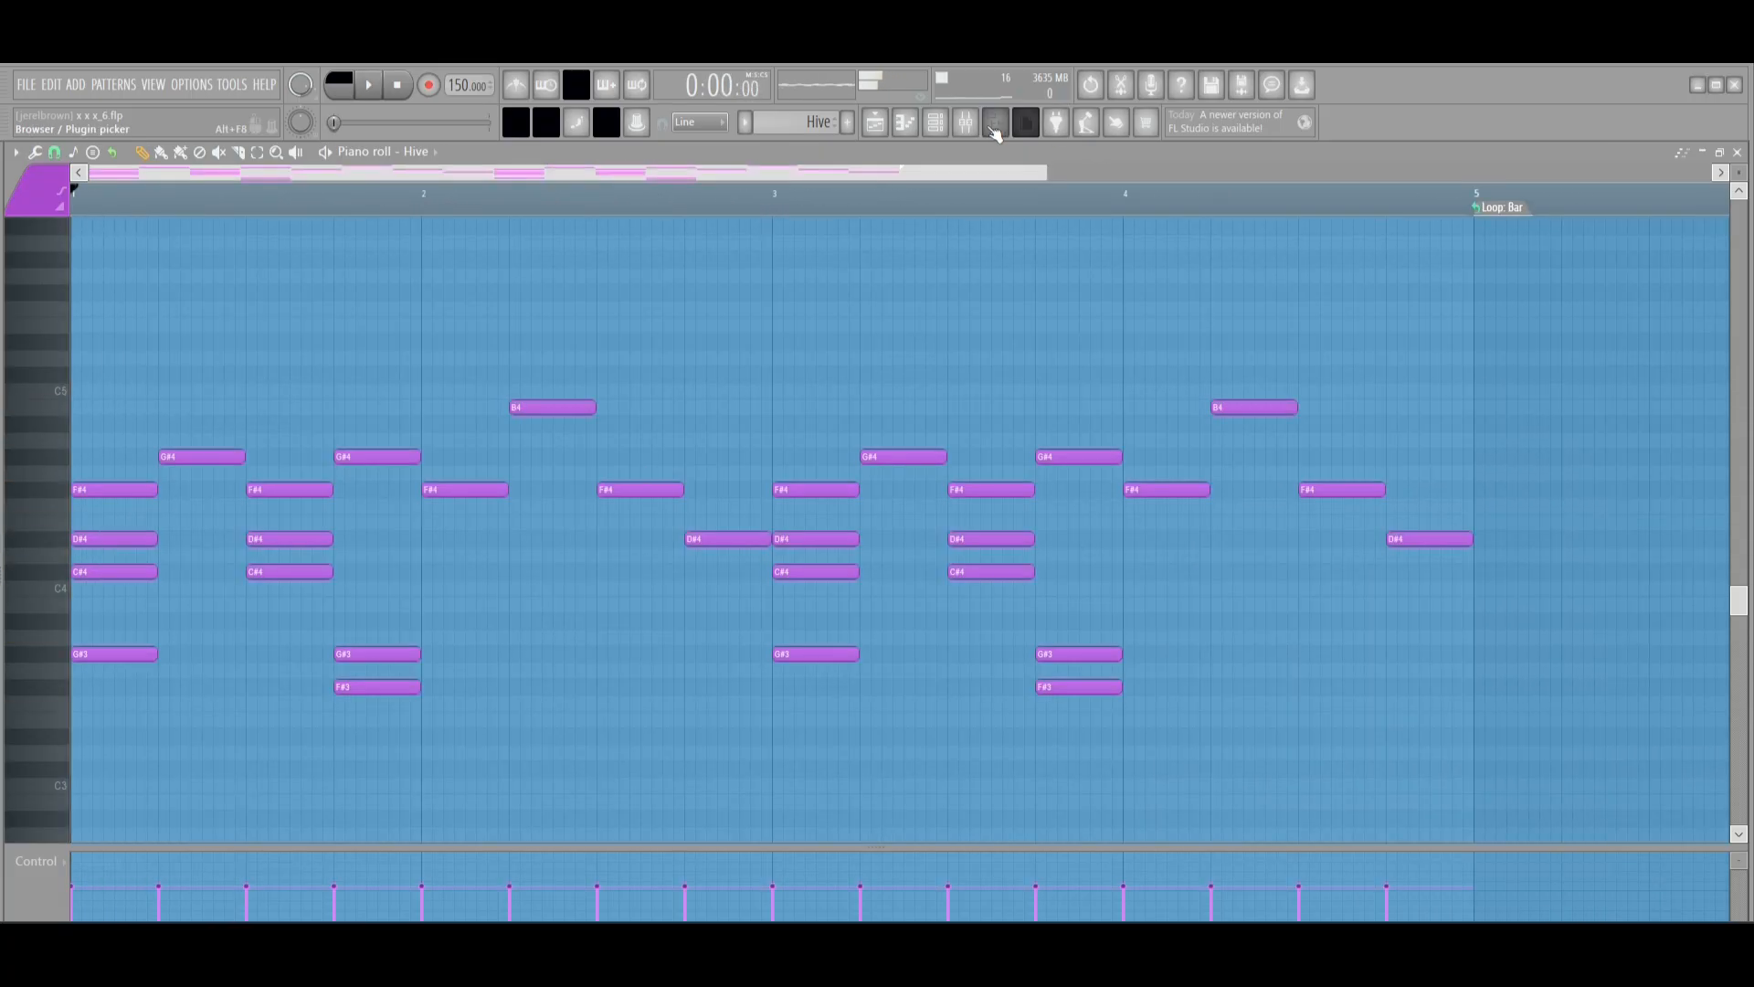
- View the Serum #4 channel's synth preset and play back the Serum #4 pattern in the piano roll
click(965, 123)
click(692, 315)
click(904, 123)
click(934, 122)
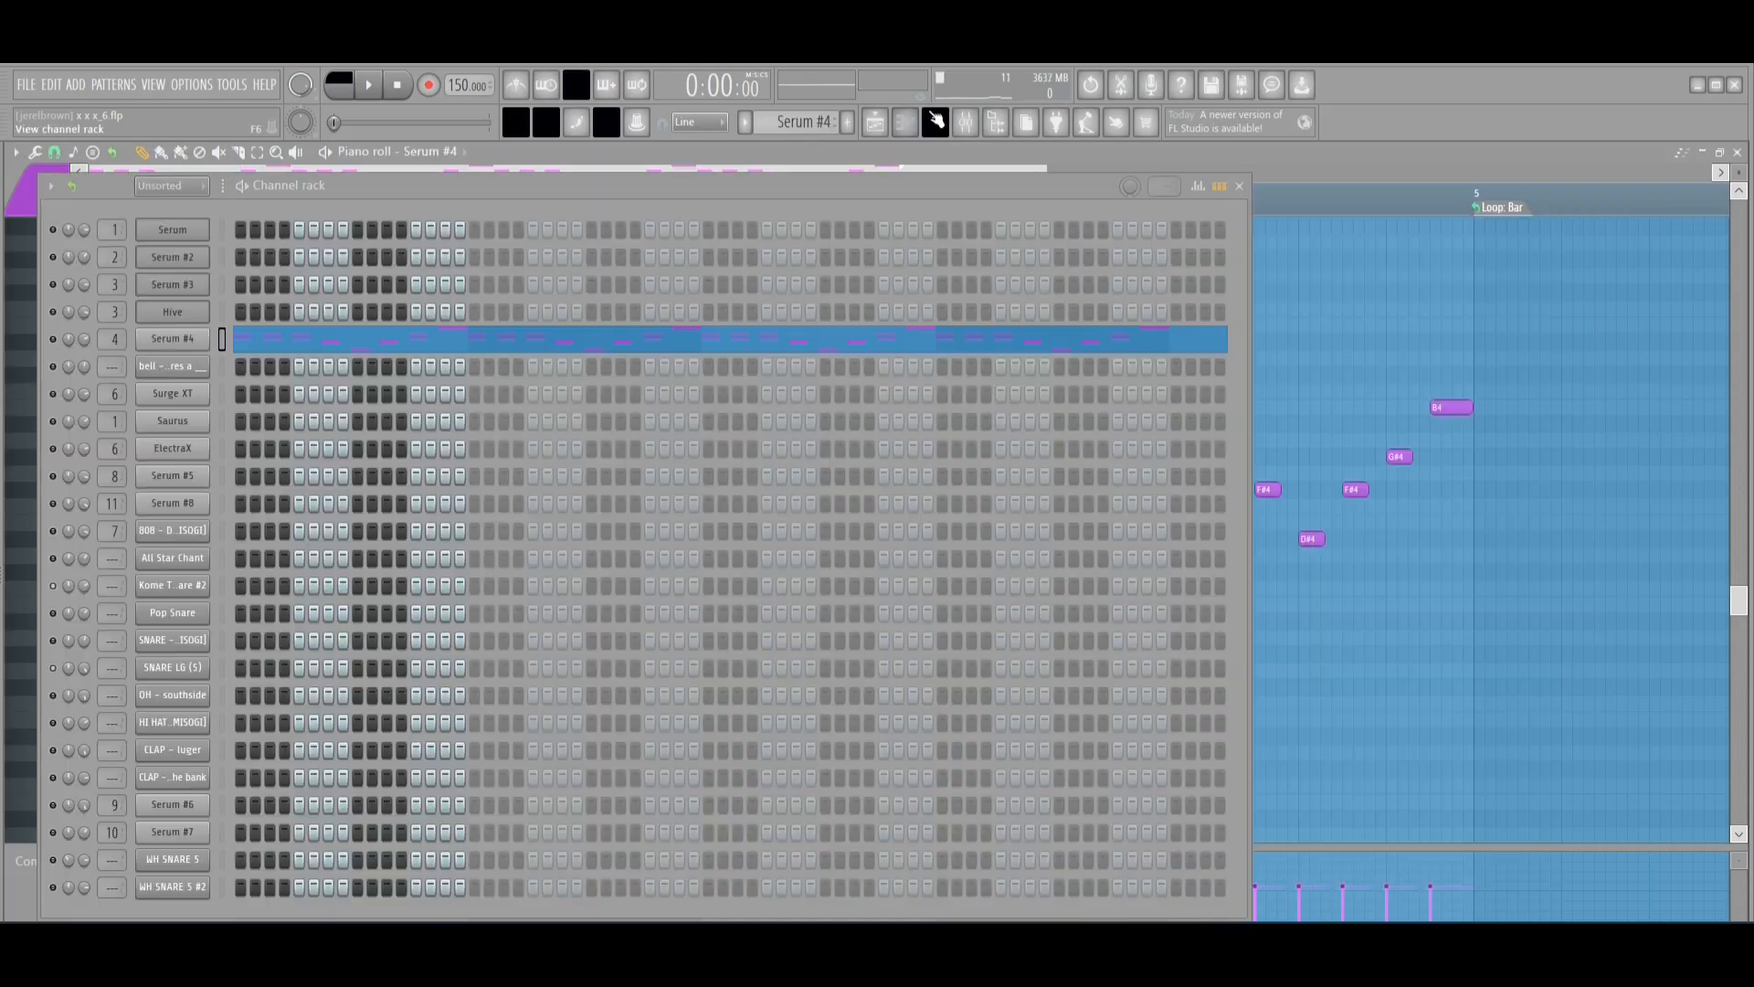
click(904, 122)
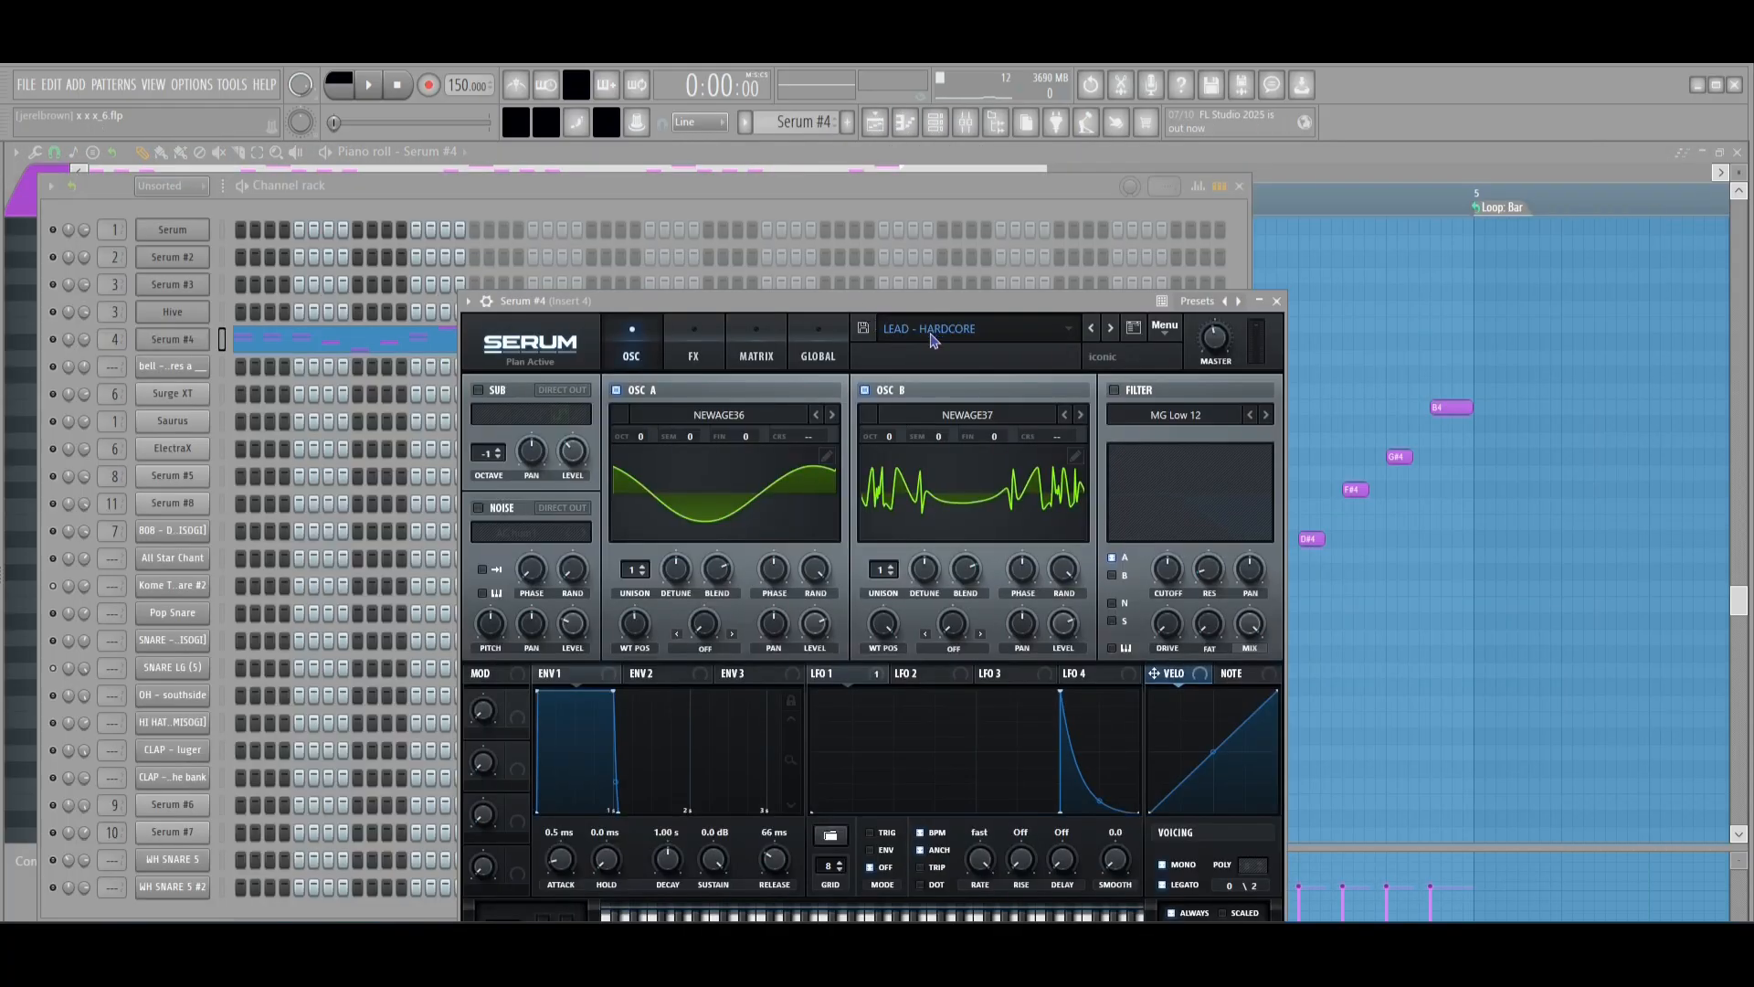
click(904, 123)
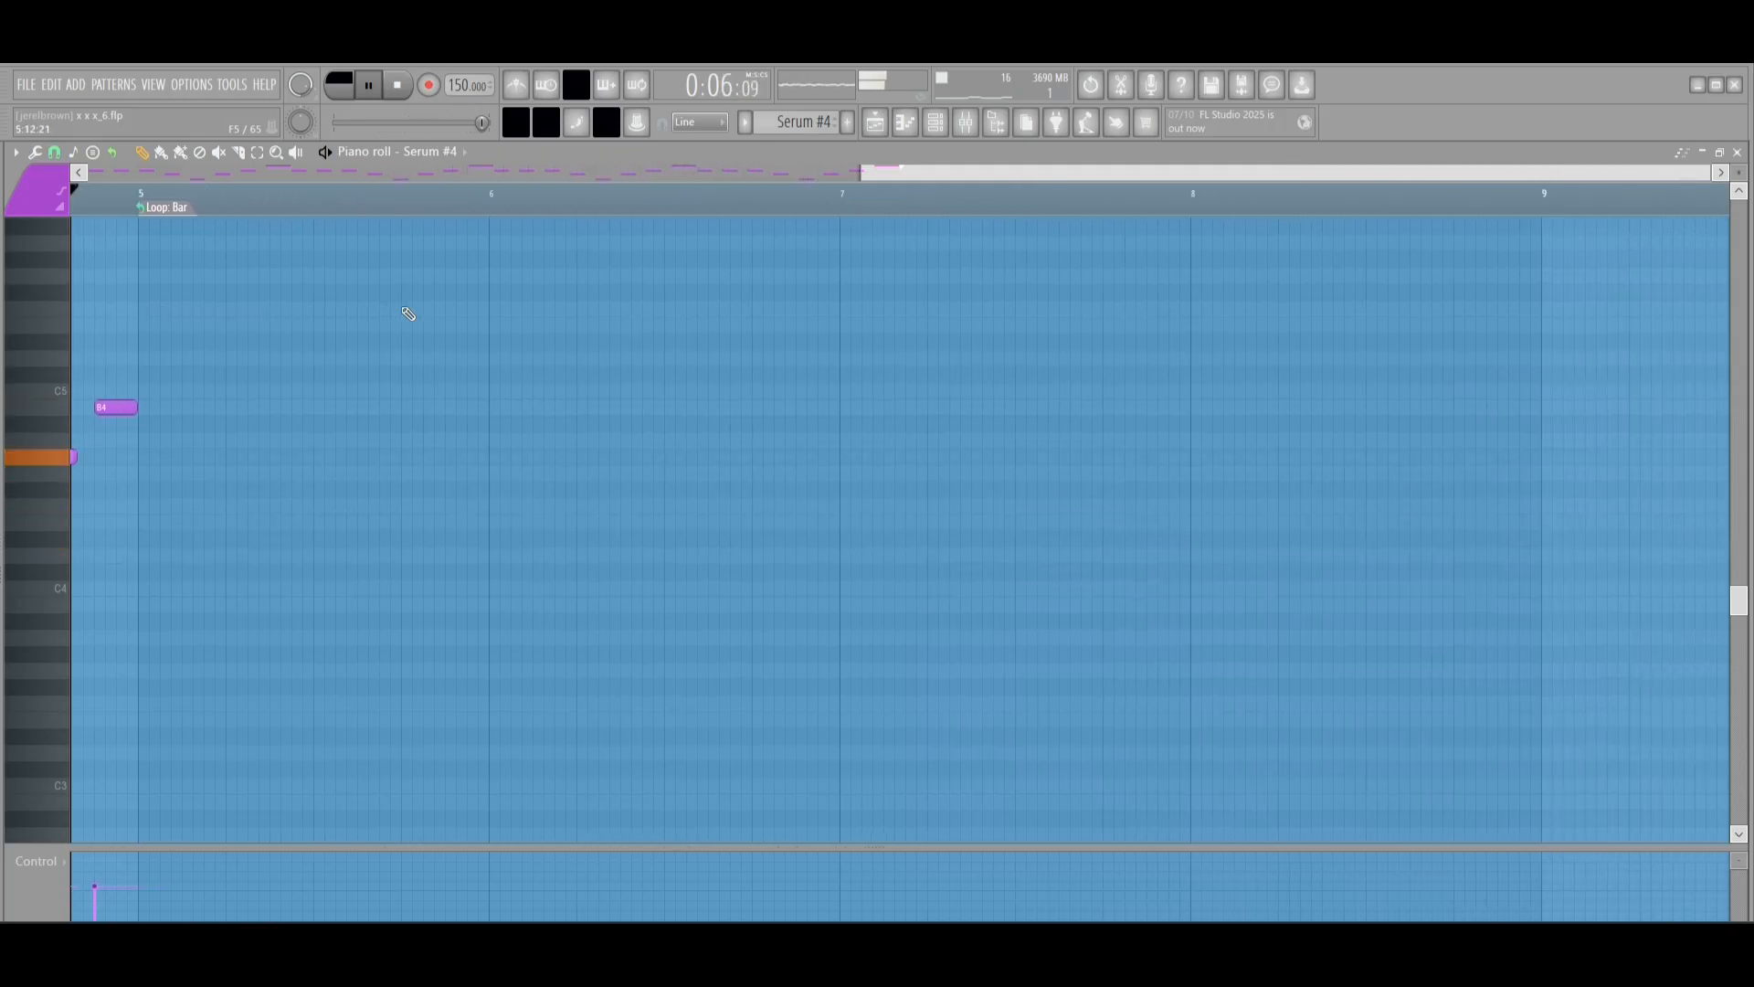
key(space)
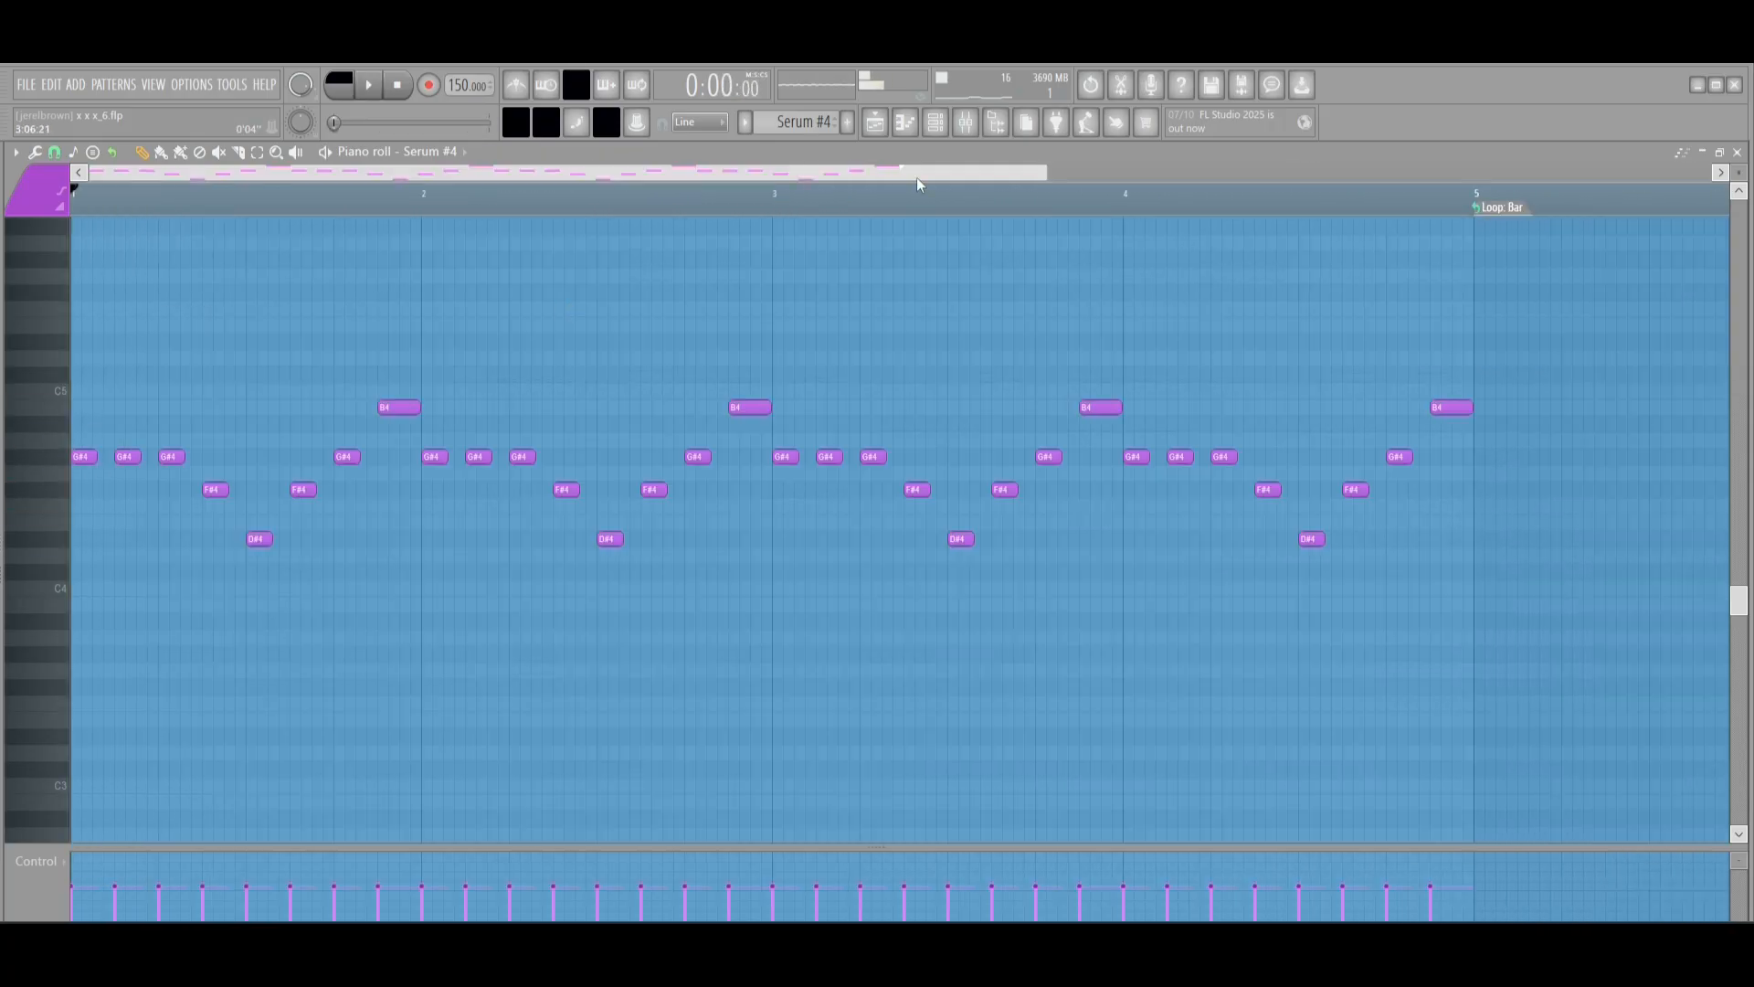
- Inspect Fruity Parametric EQ 2 on mixer Insert 4, and play back the bell pattern in the piano roll
click(982, 125)
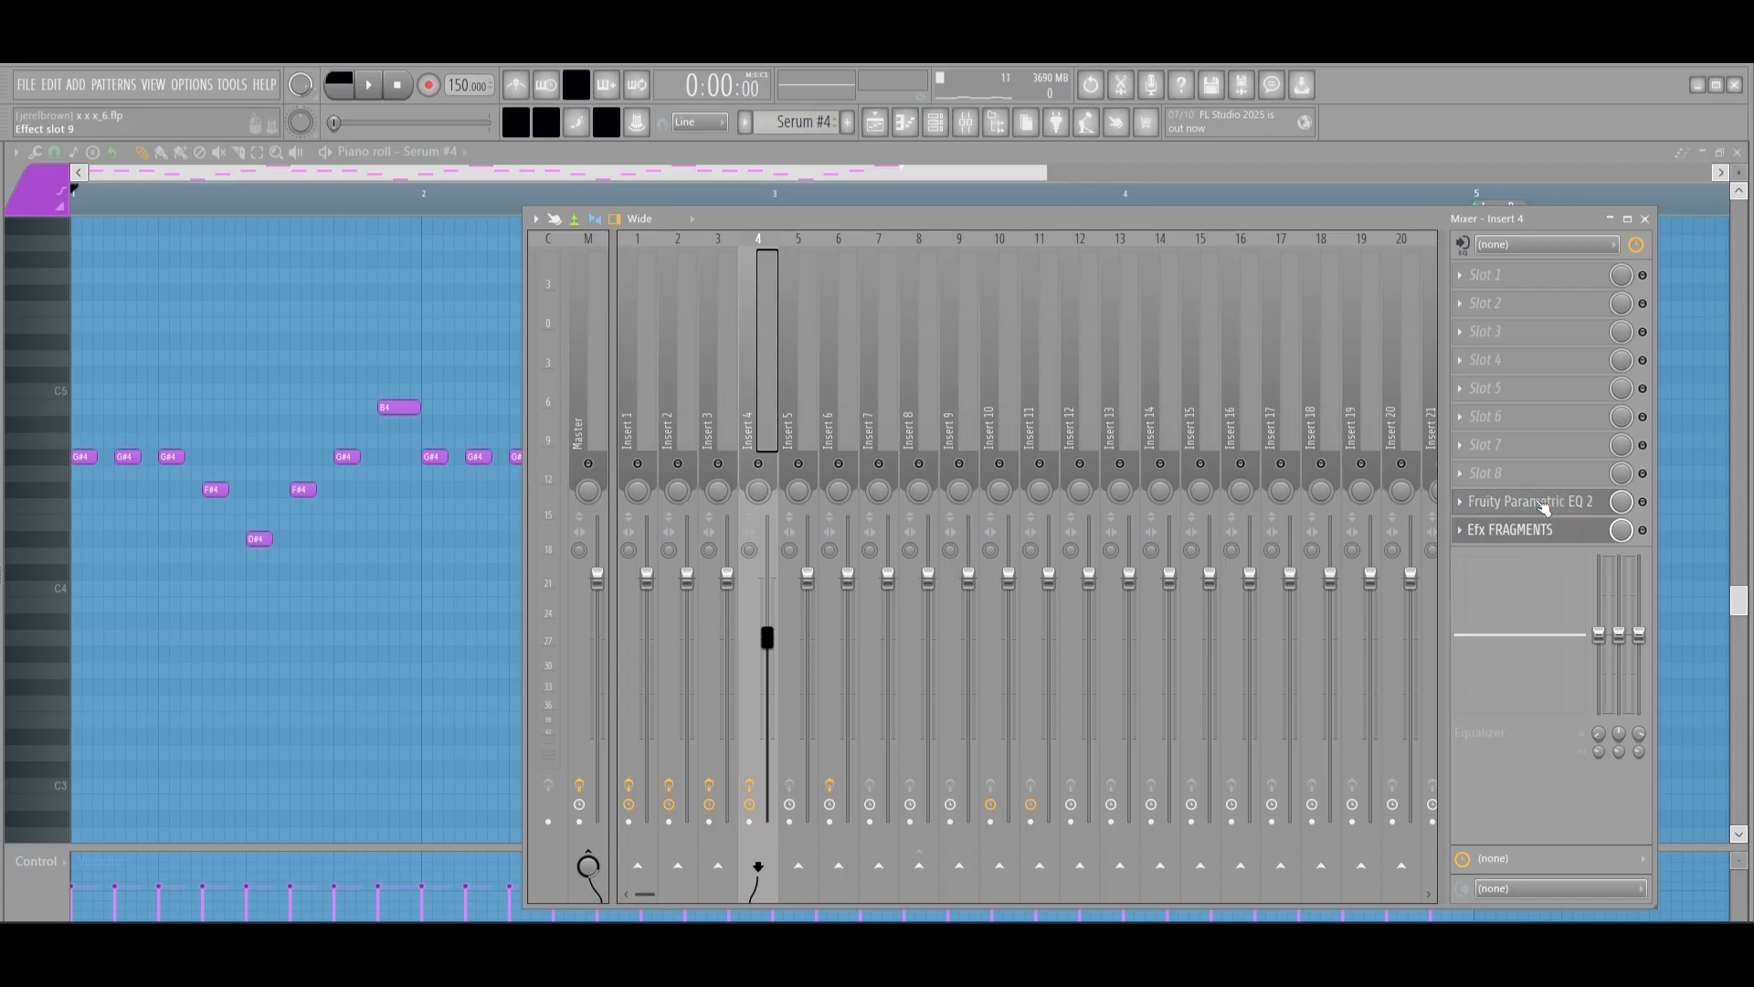
click(1553, 503)
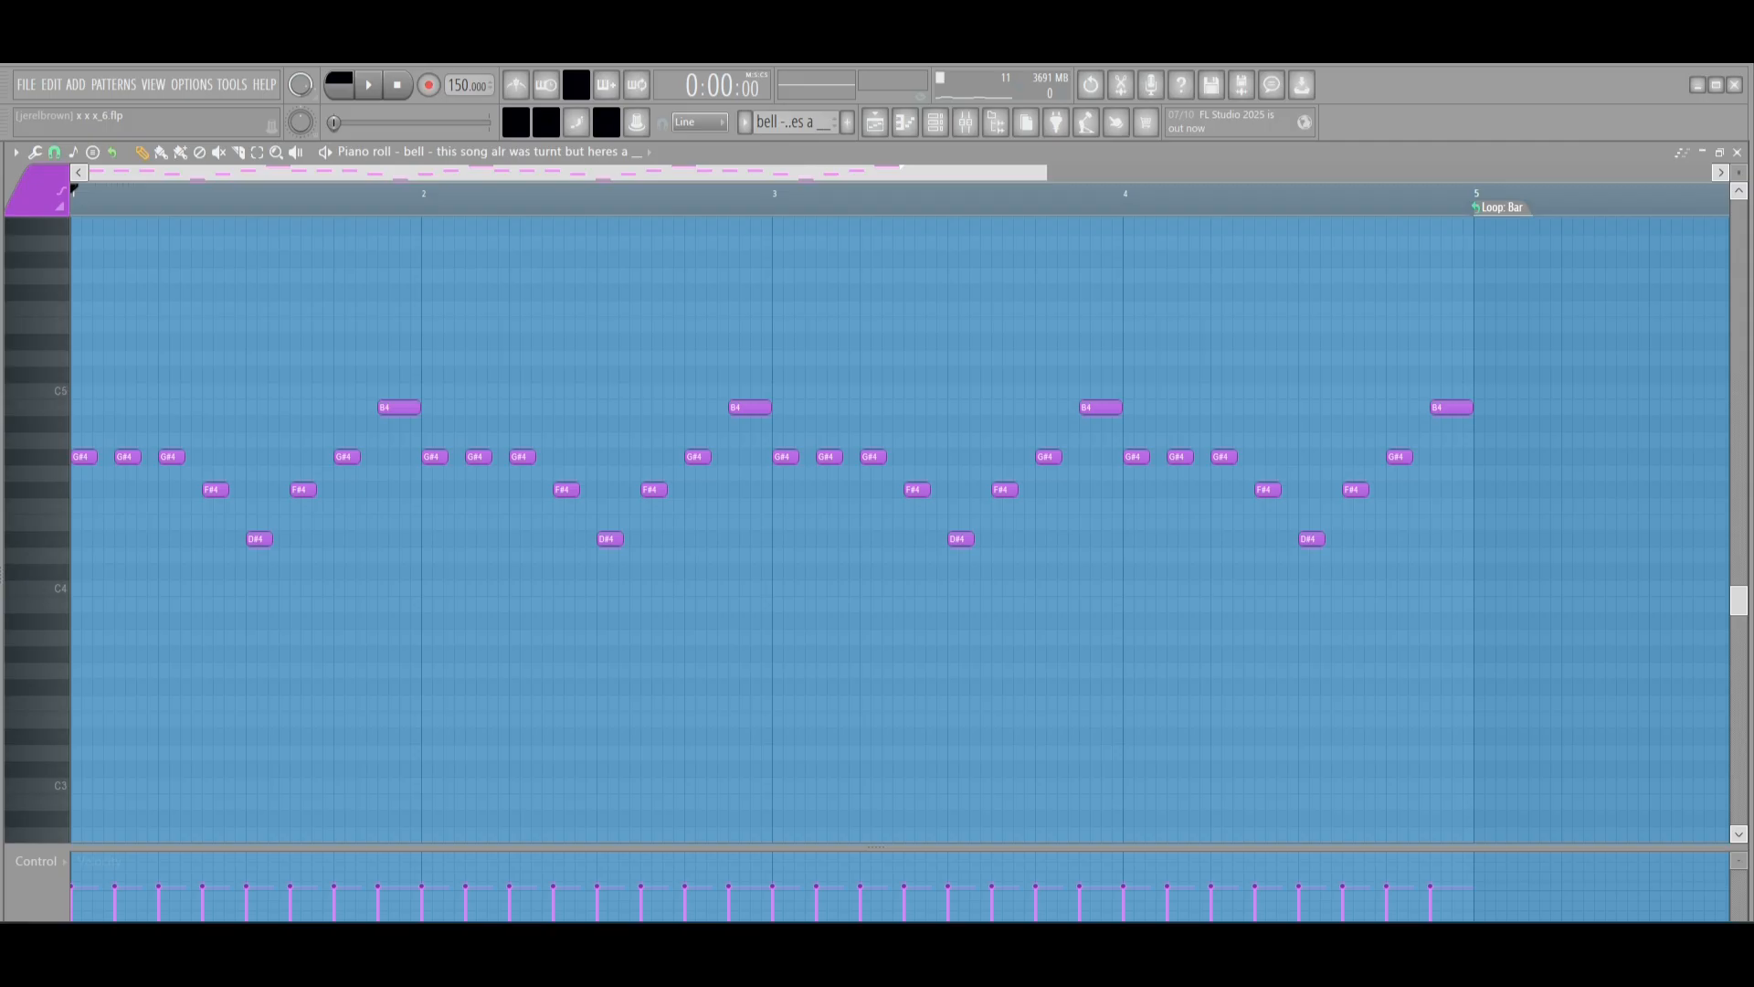
key(space)
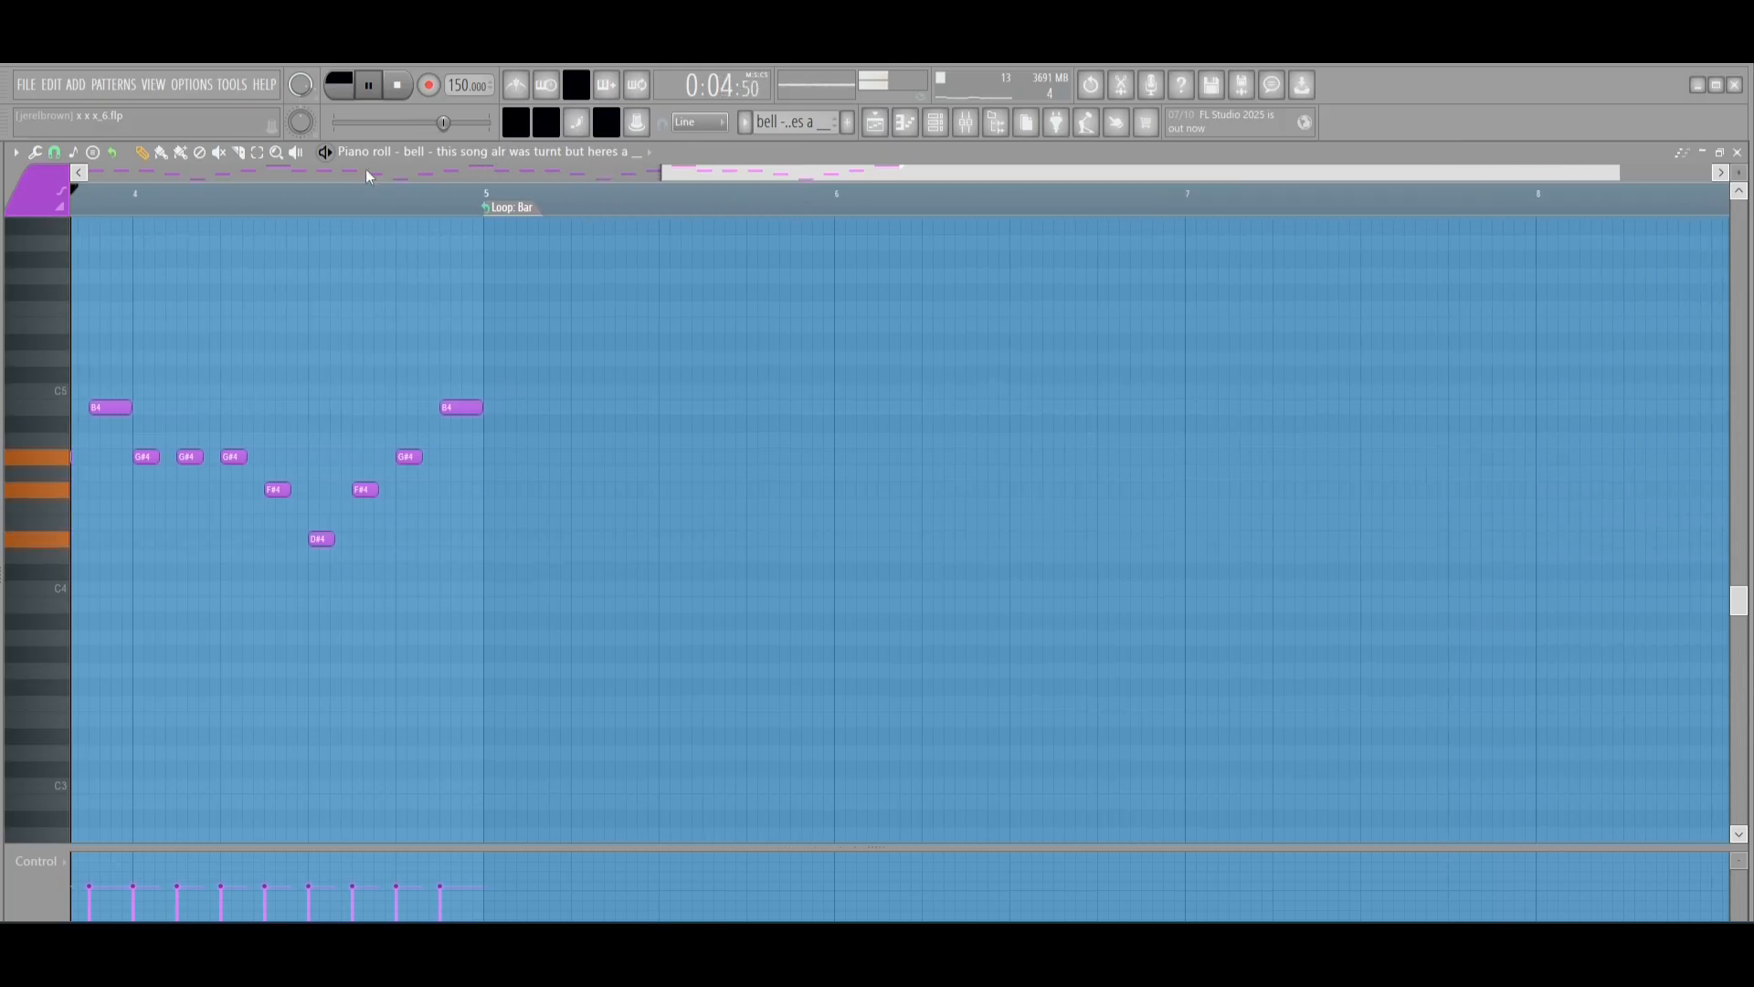
key(space)
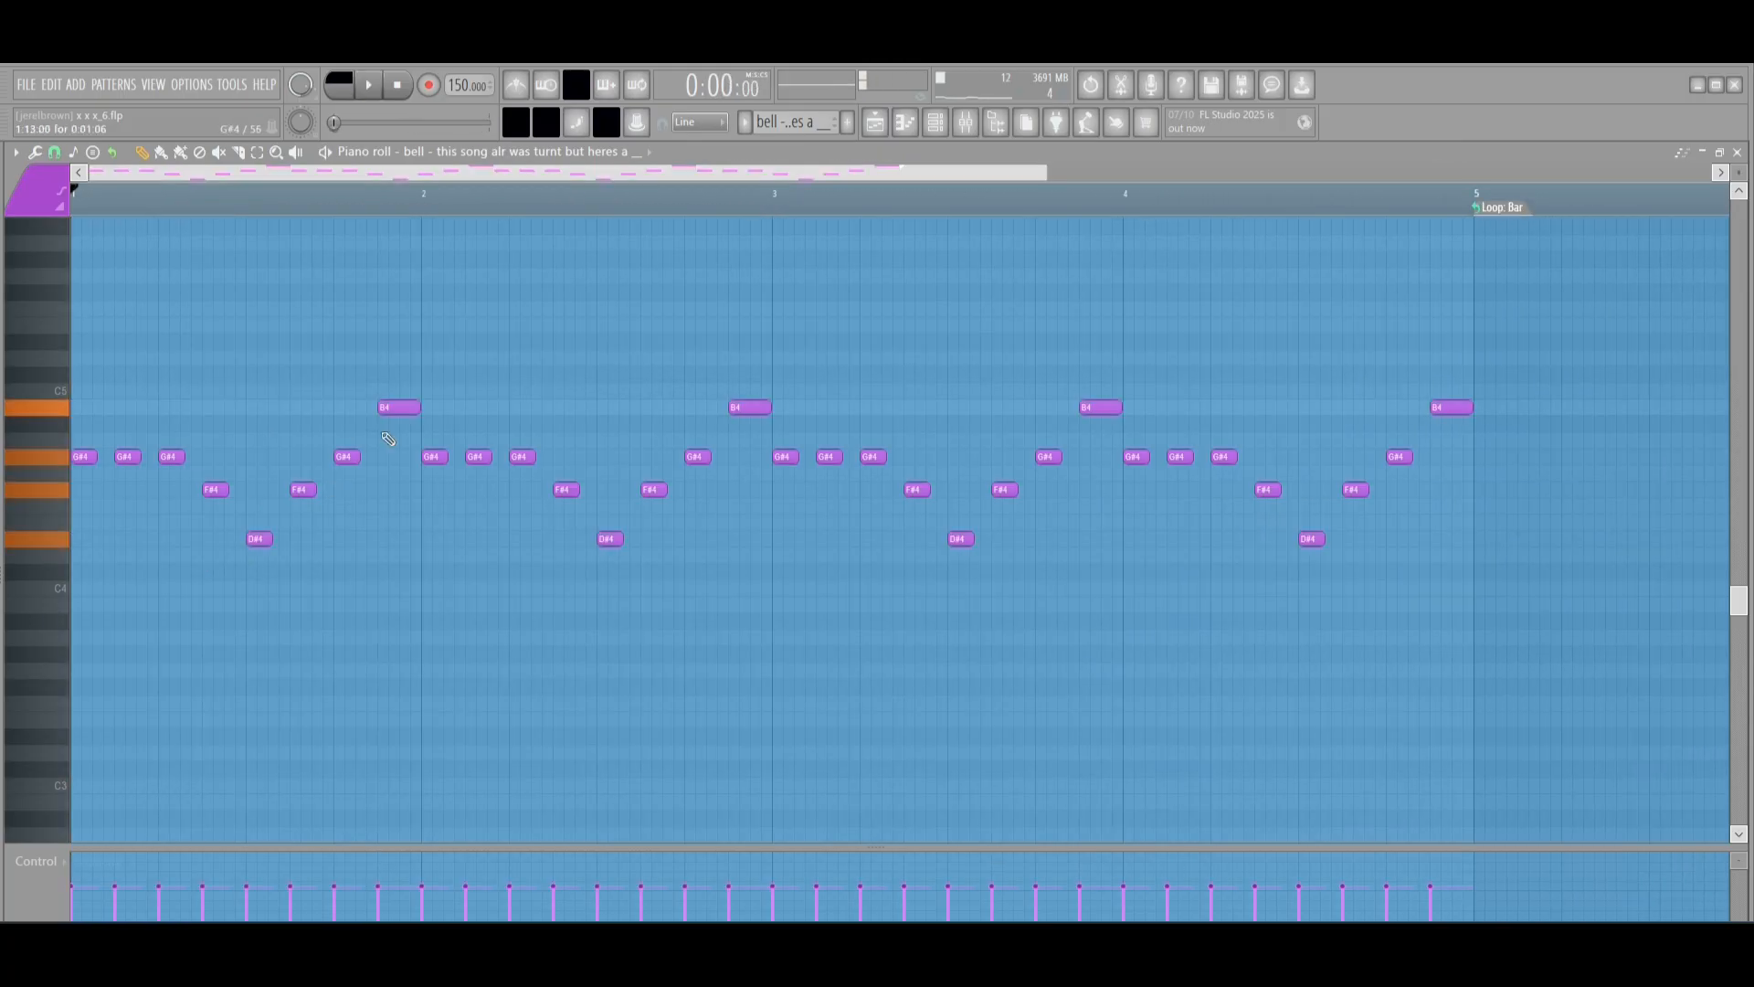
- Switch to the Surge XT pattern, view the Surge XT channel's synth preset, and play back its notes in the piano roll
click(836, 120)
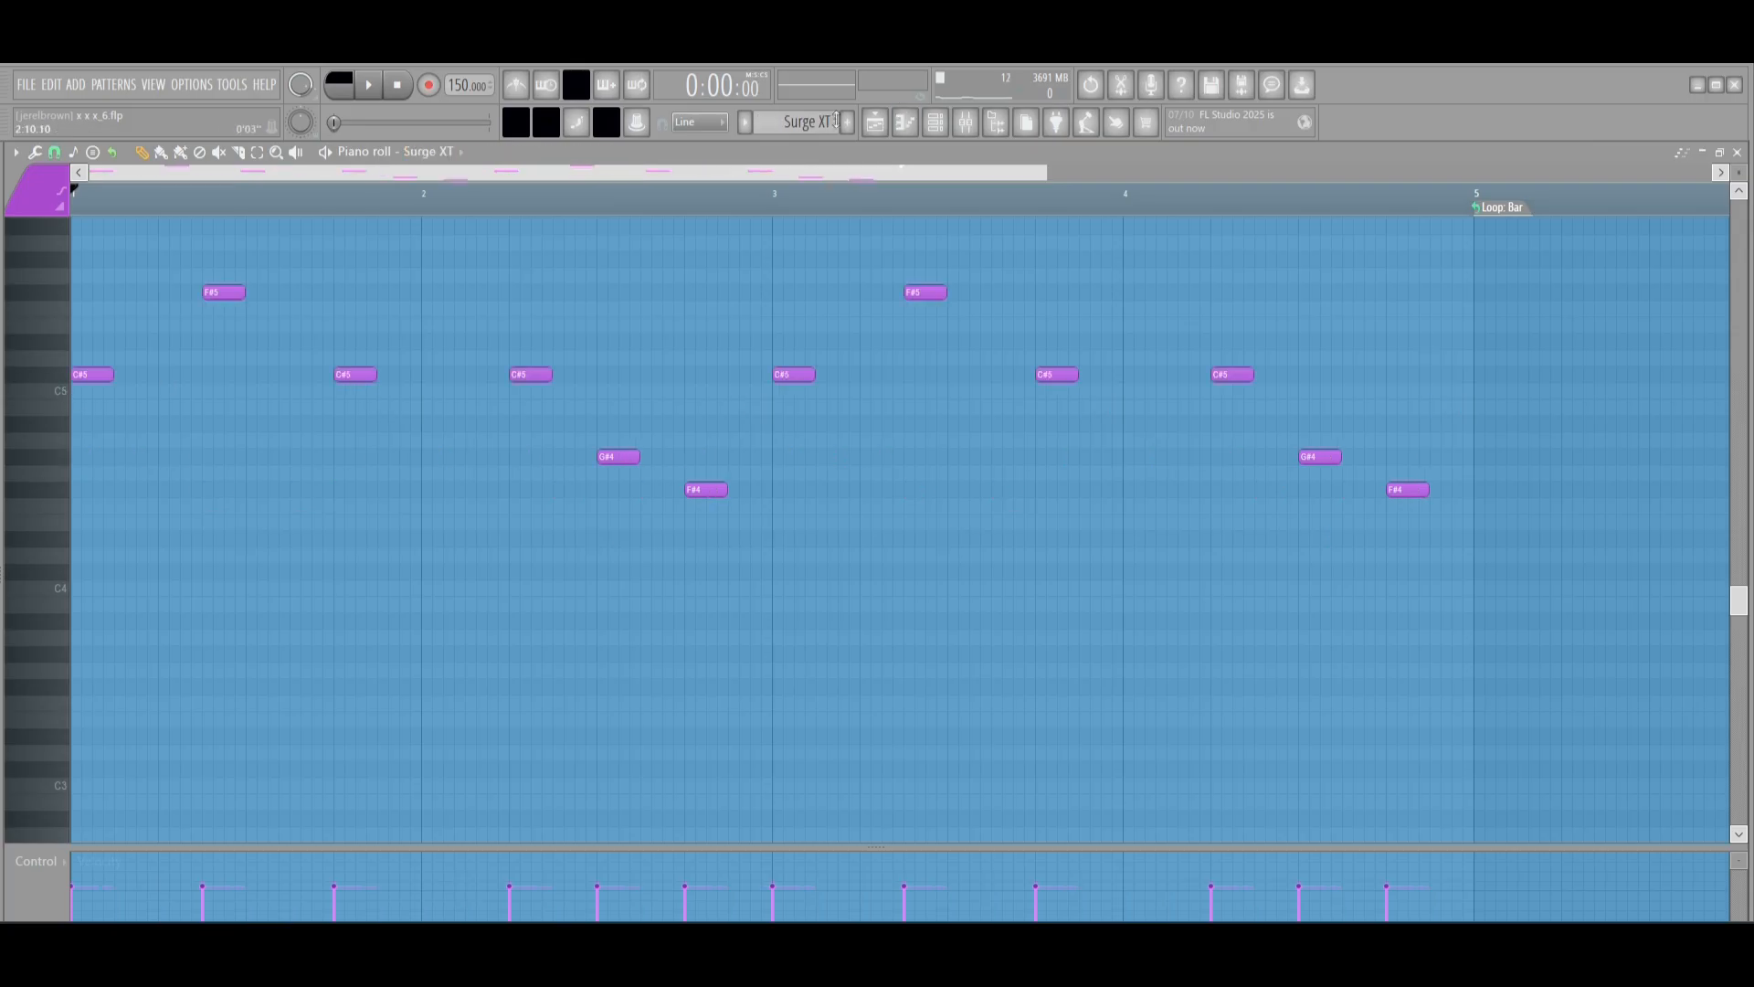
click(936, 122)
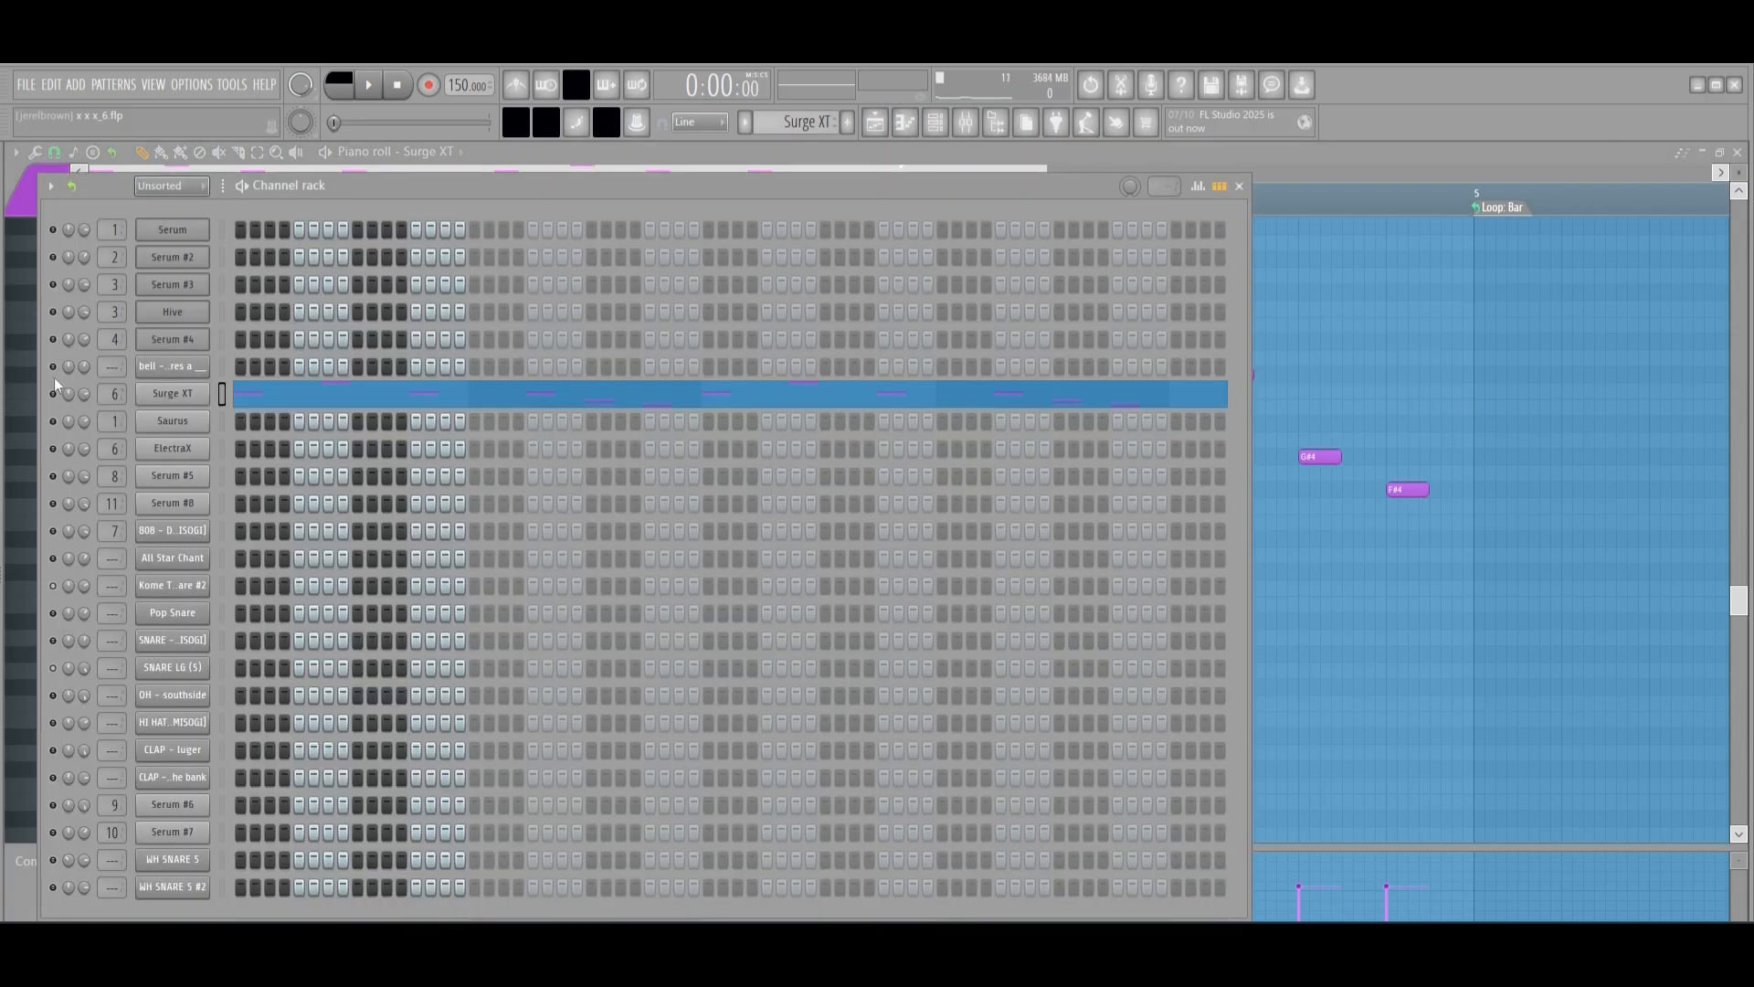
click(251, 404)
click(175, 394)
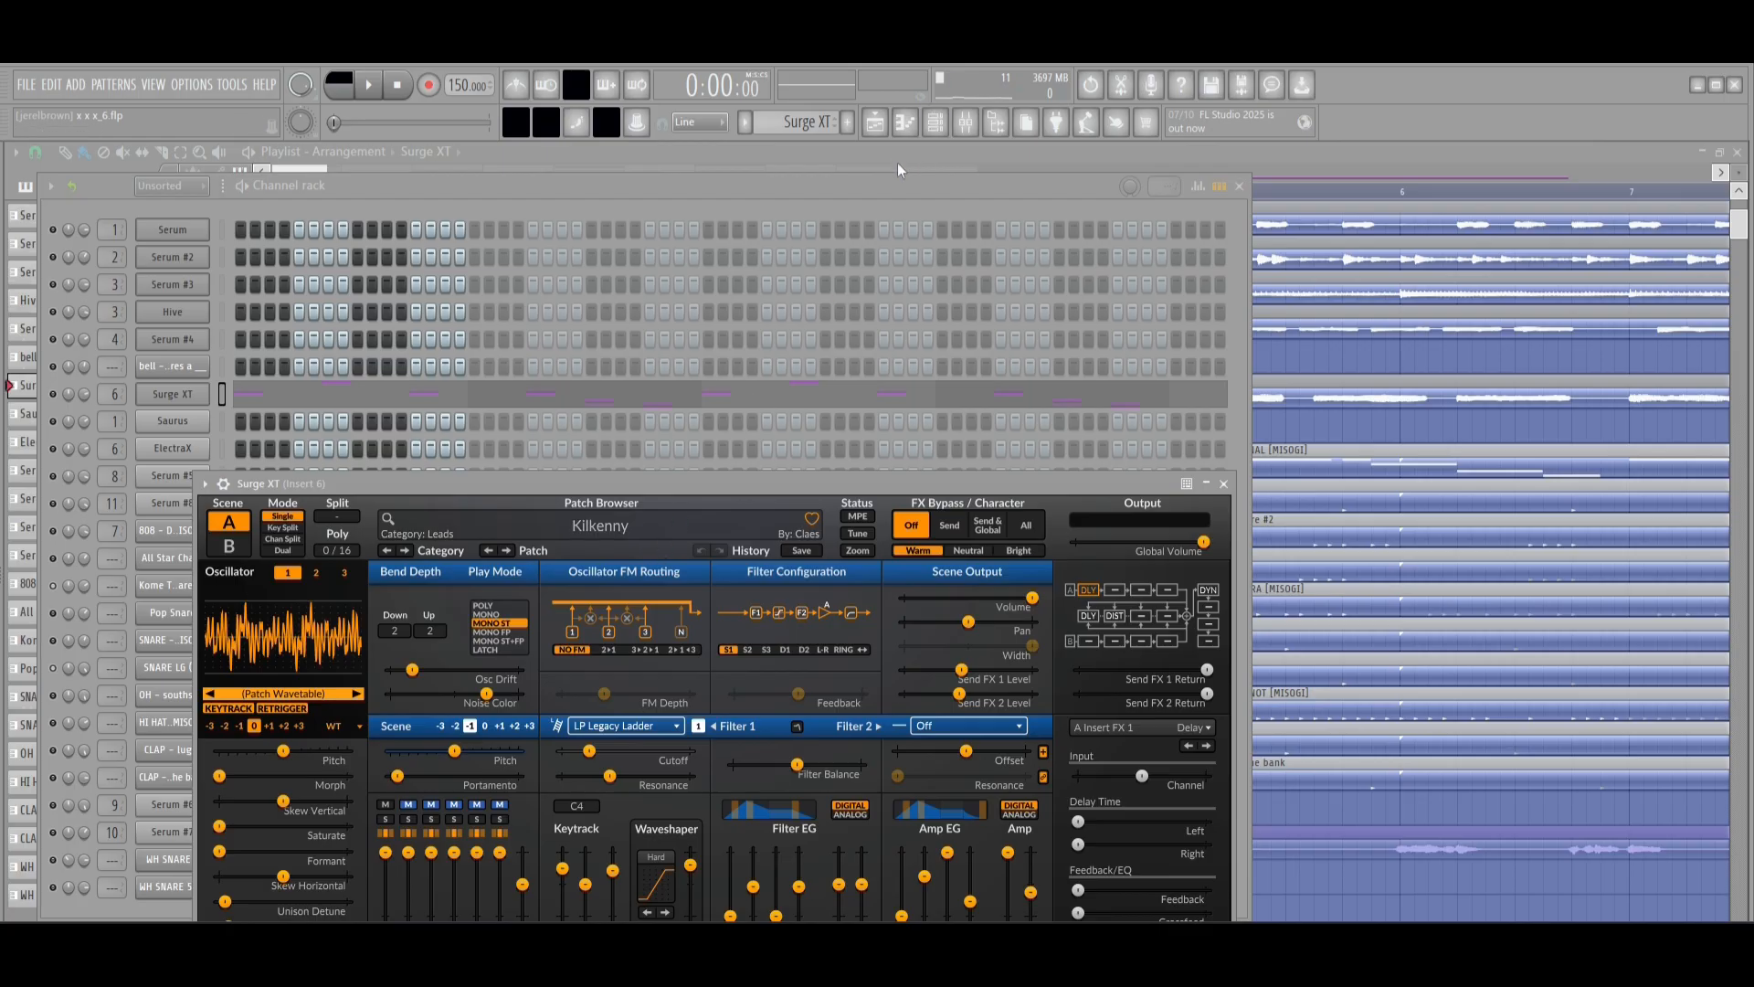
click(906, 125)
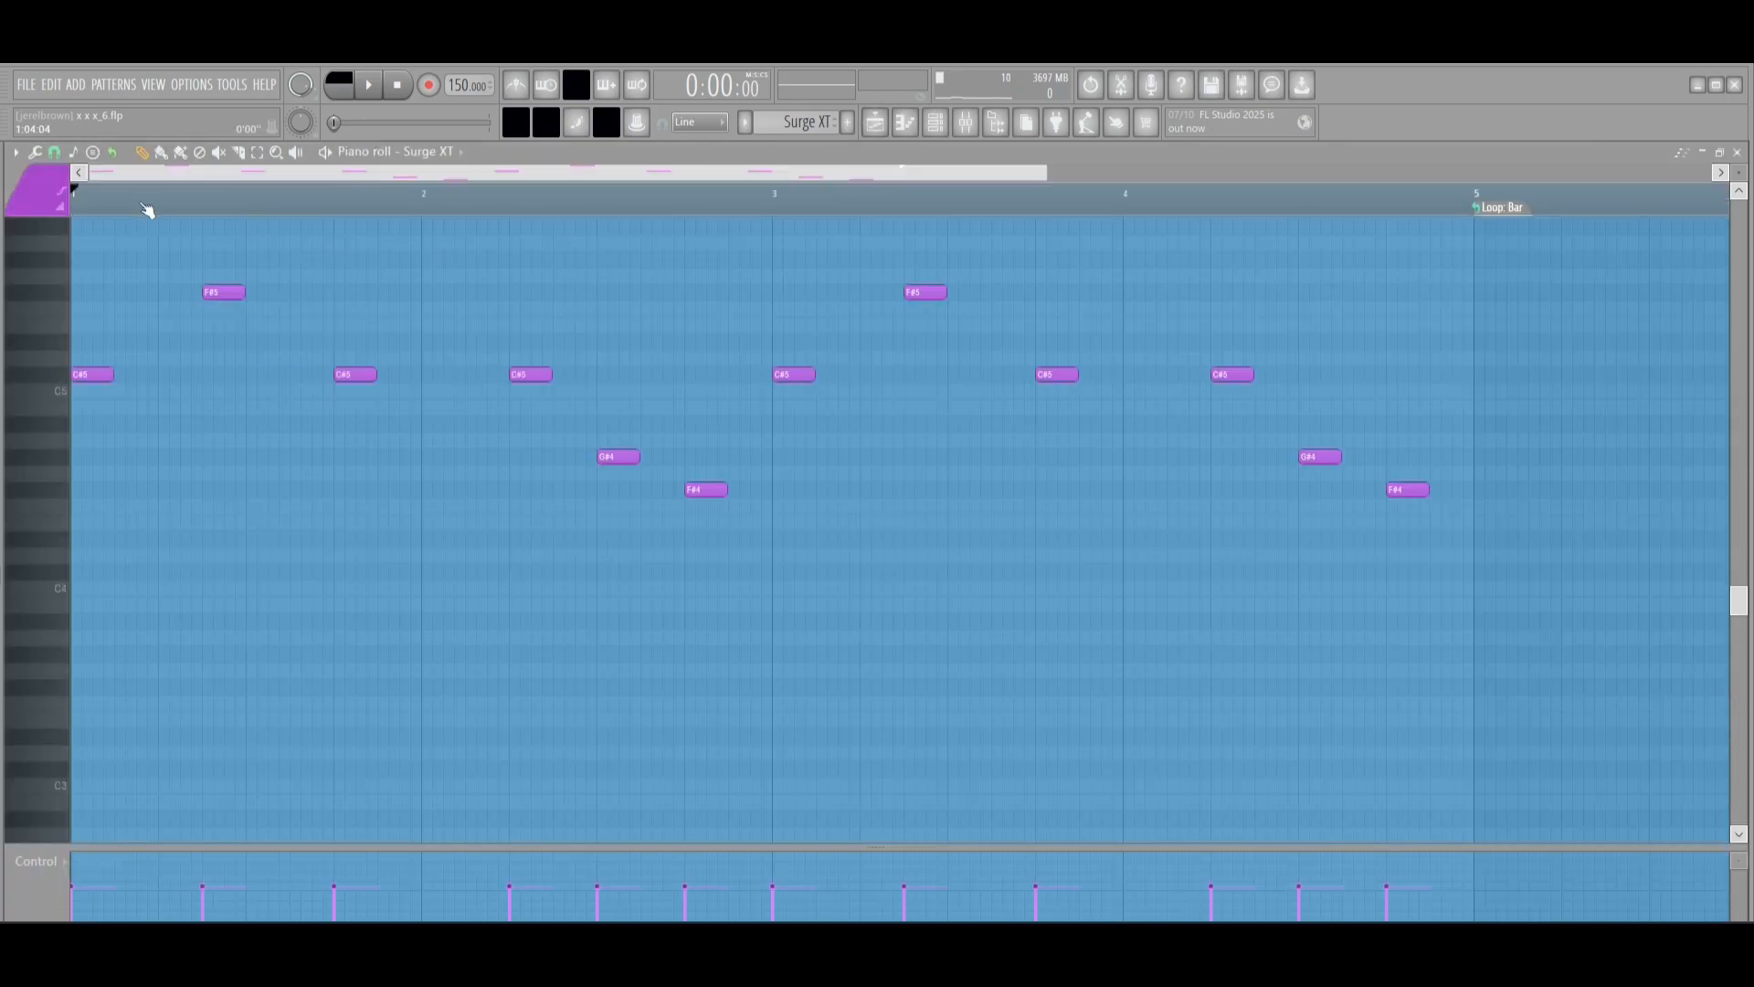
key(space)
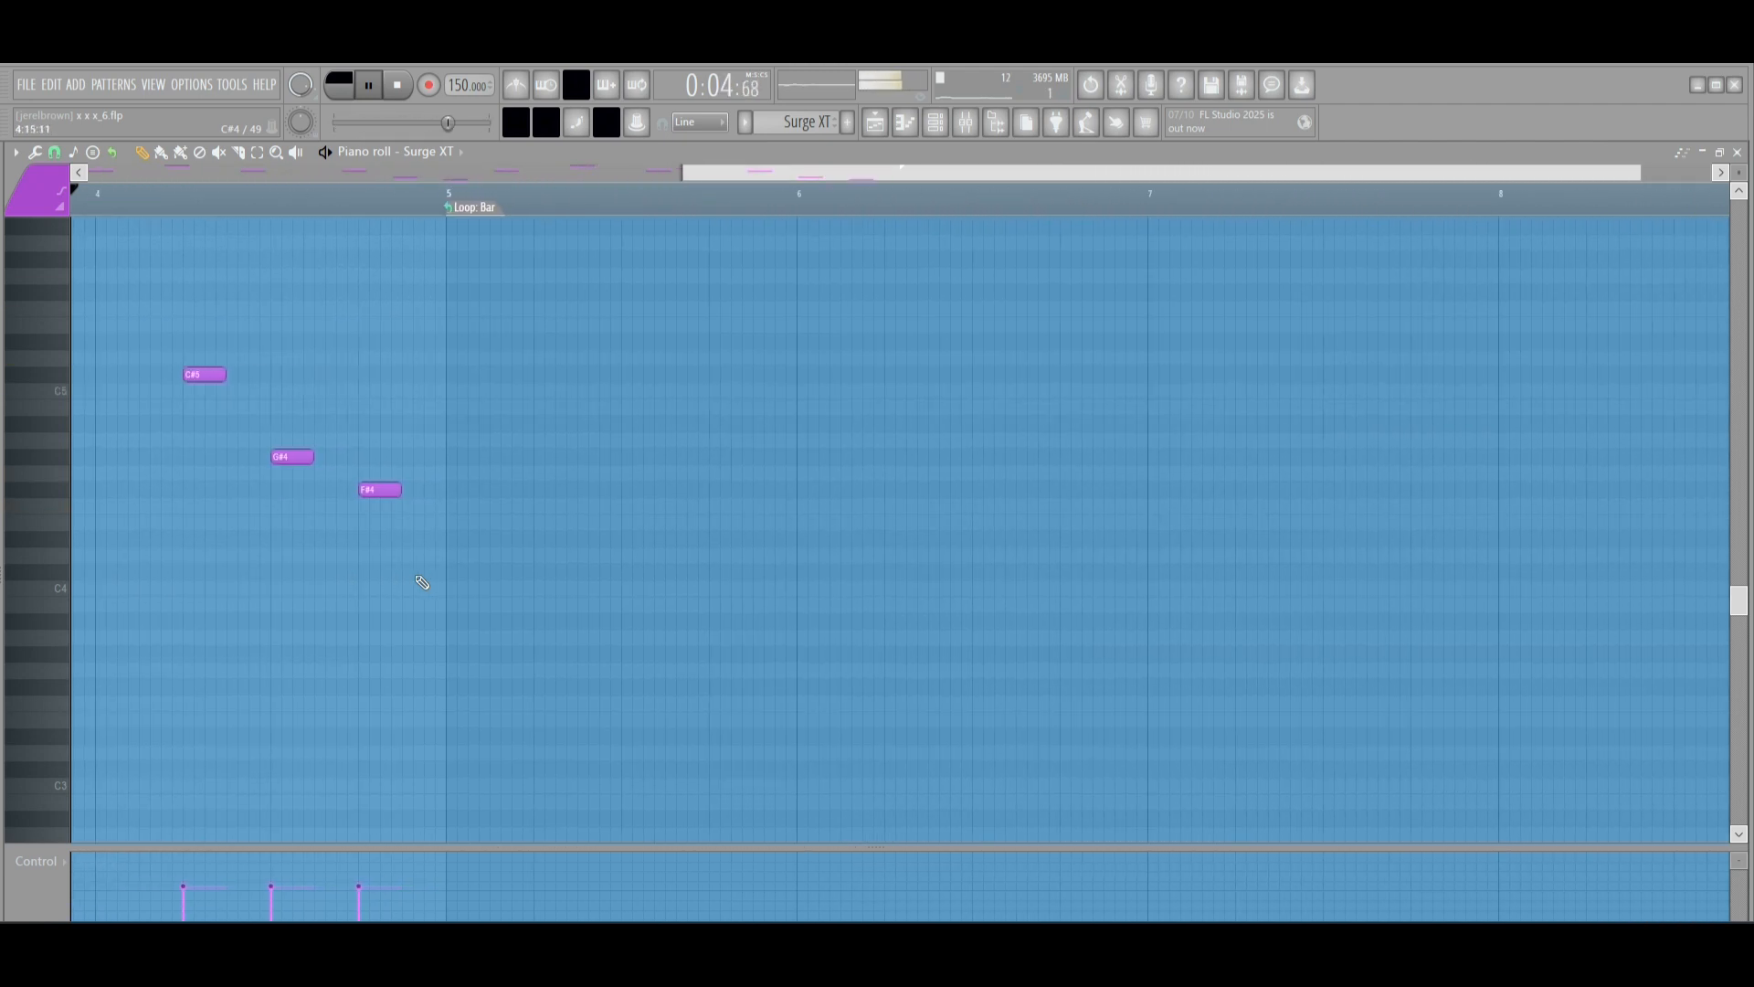
key(space)
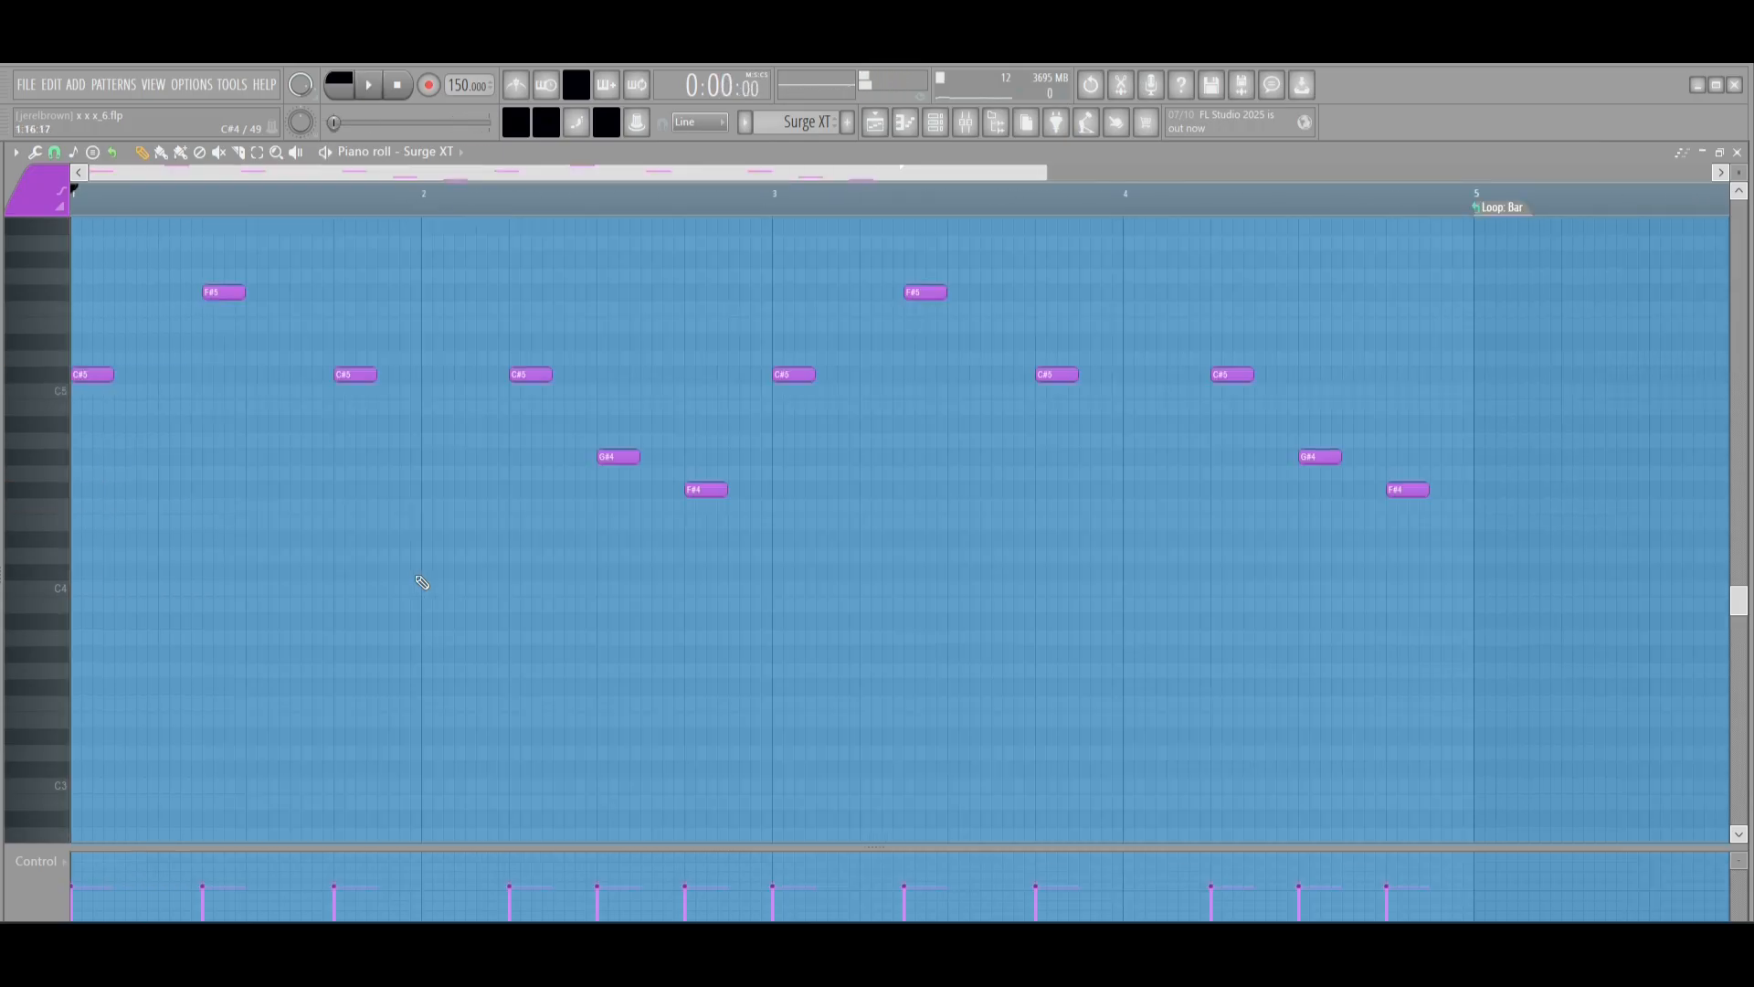
- Switch to the Saurus pattern, view the Saurus channel's synth preset, and play back its notes in the piano roll
scroll(794, 121, down, 1)
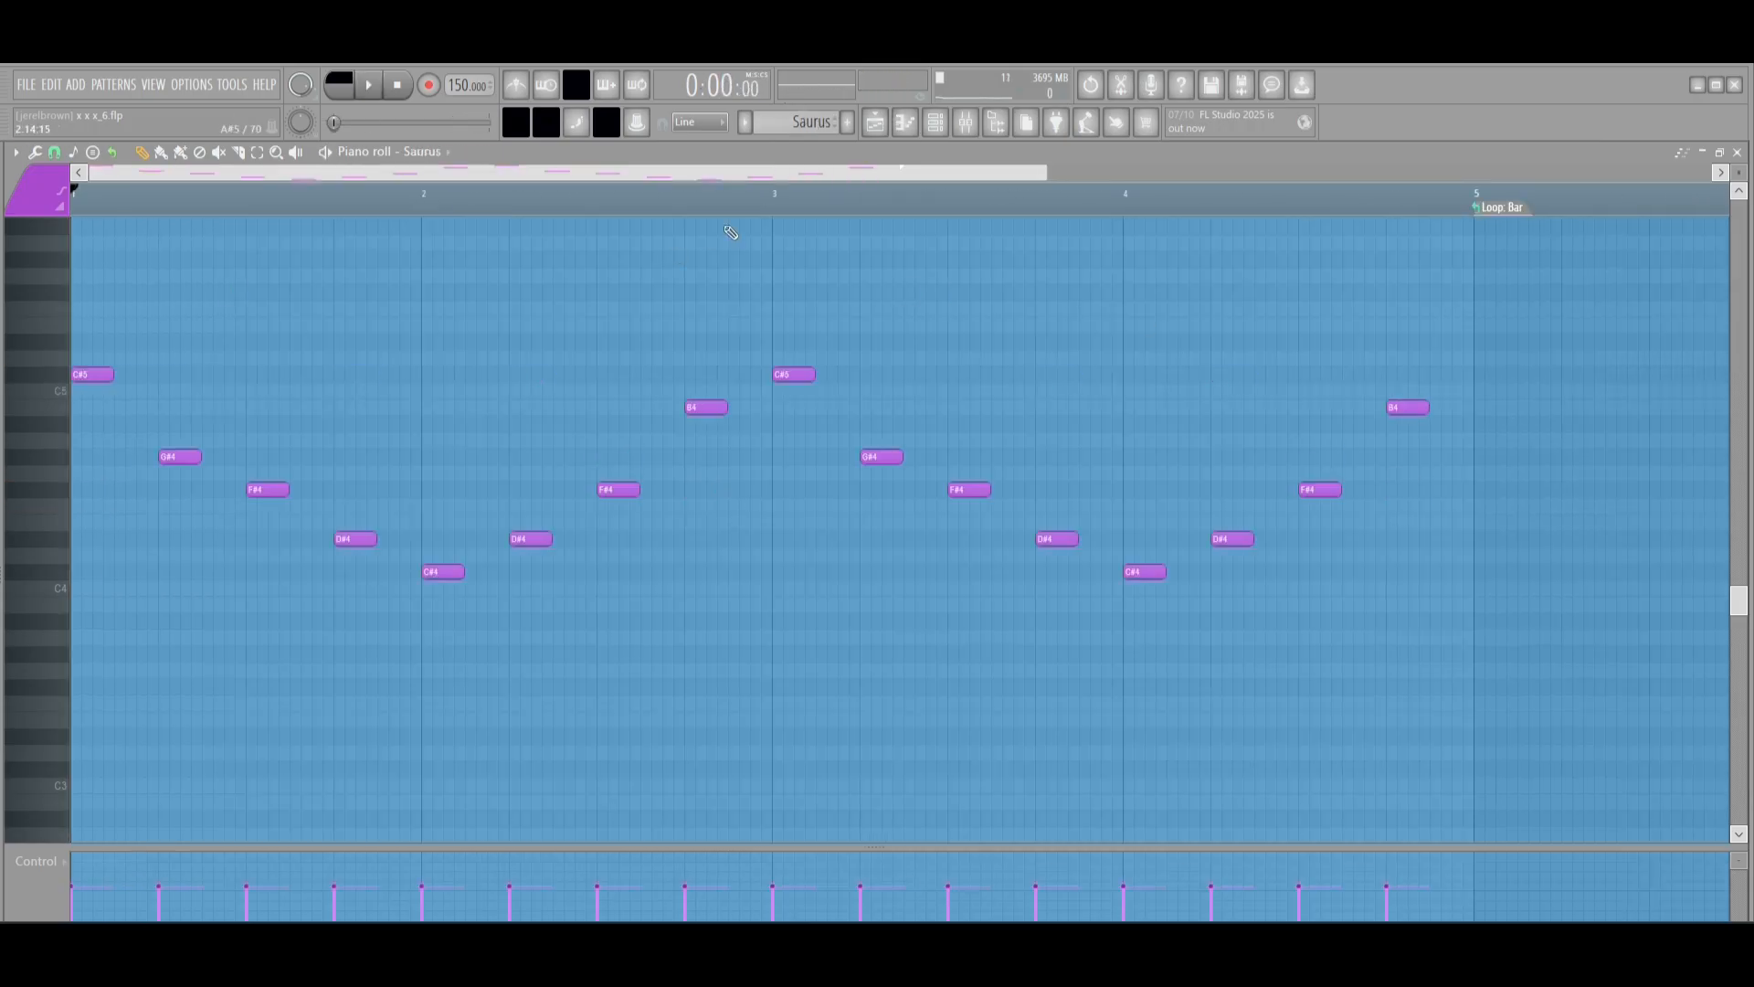
click(945, 119)
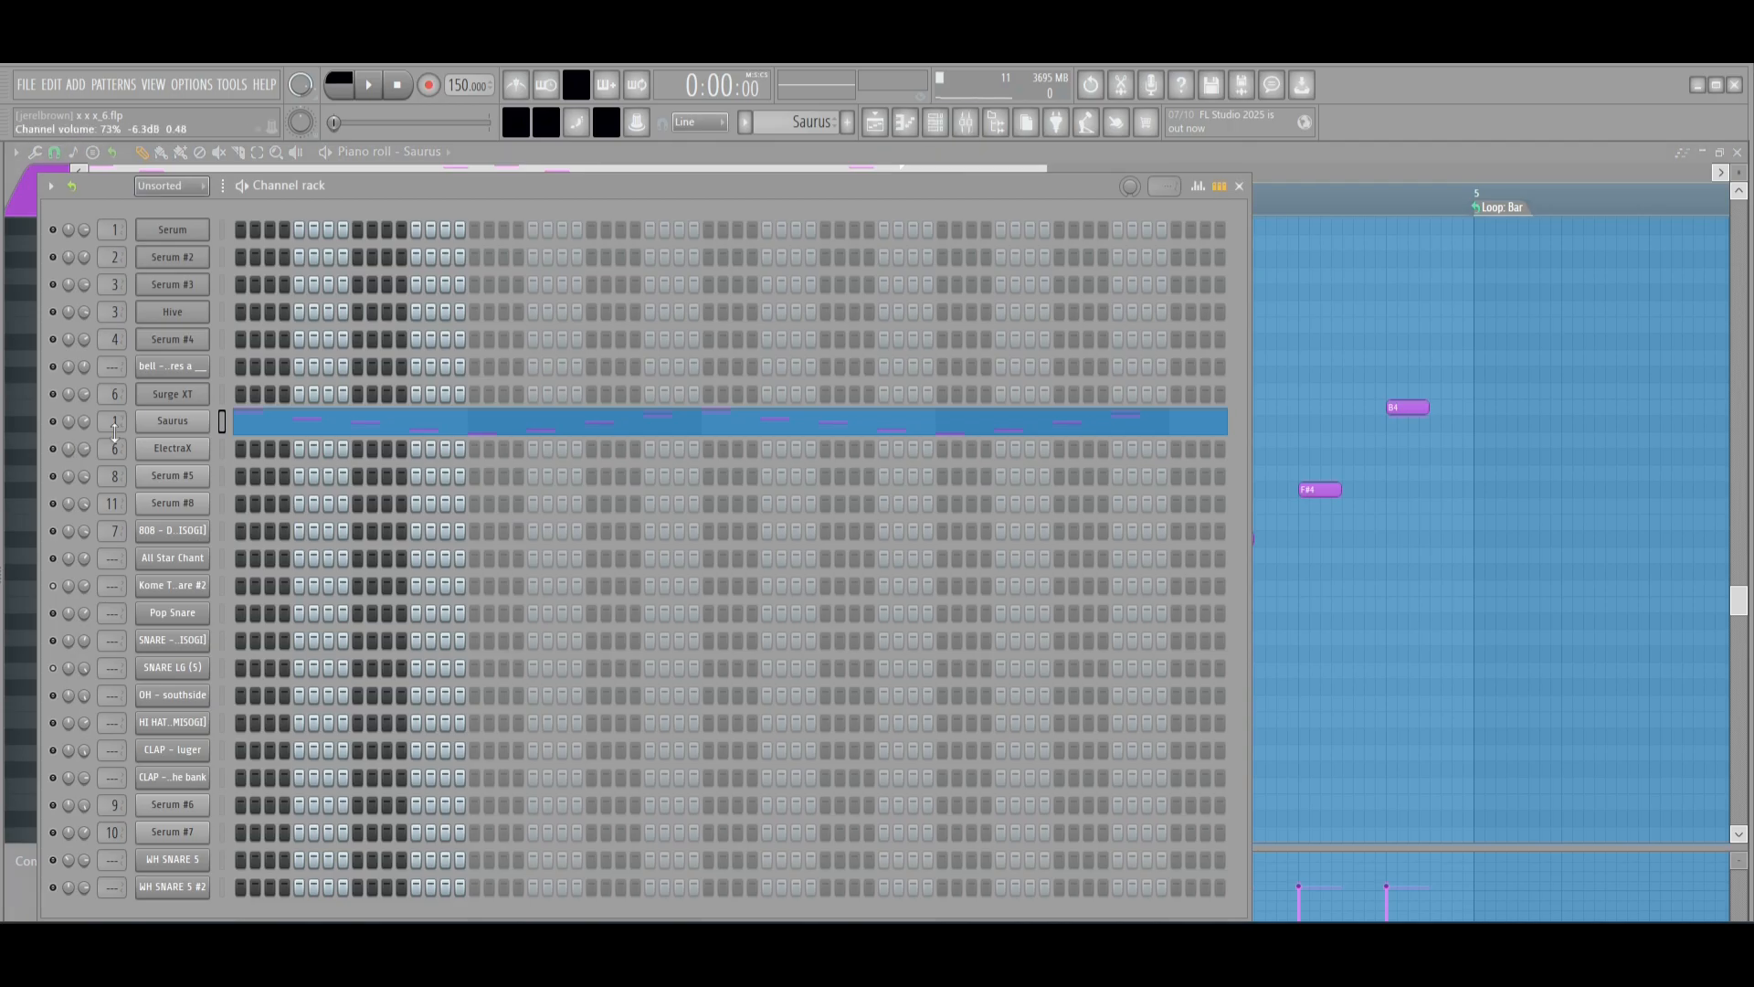
click(167, 422)
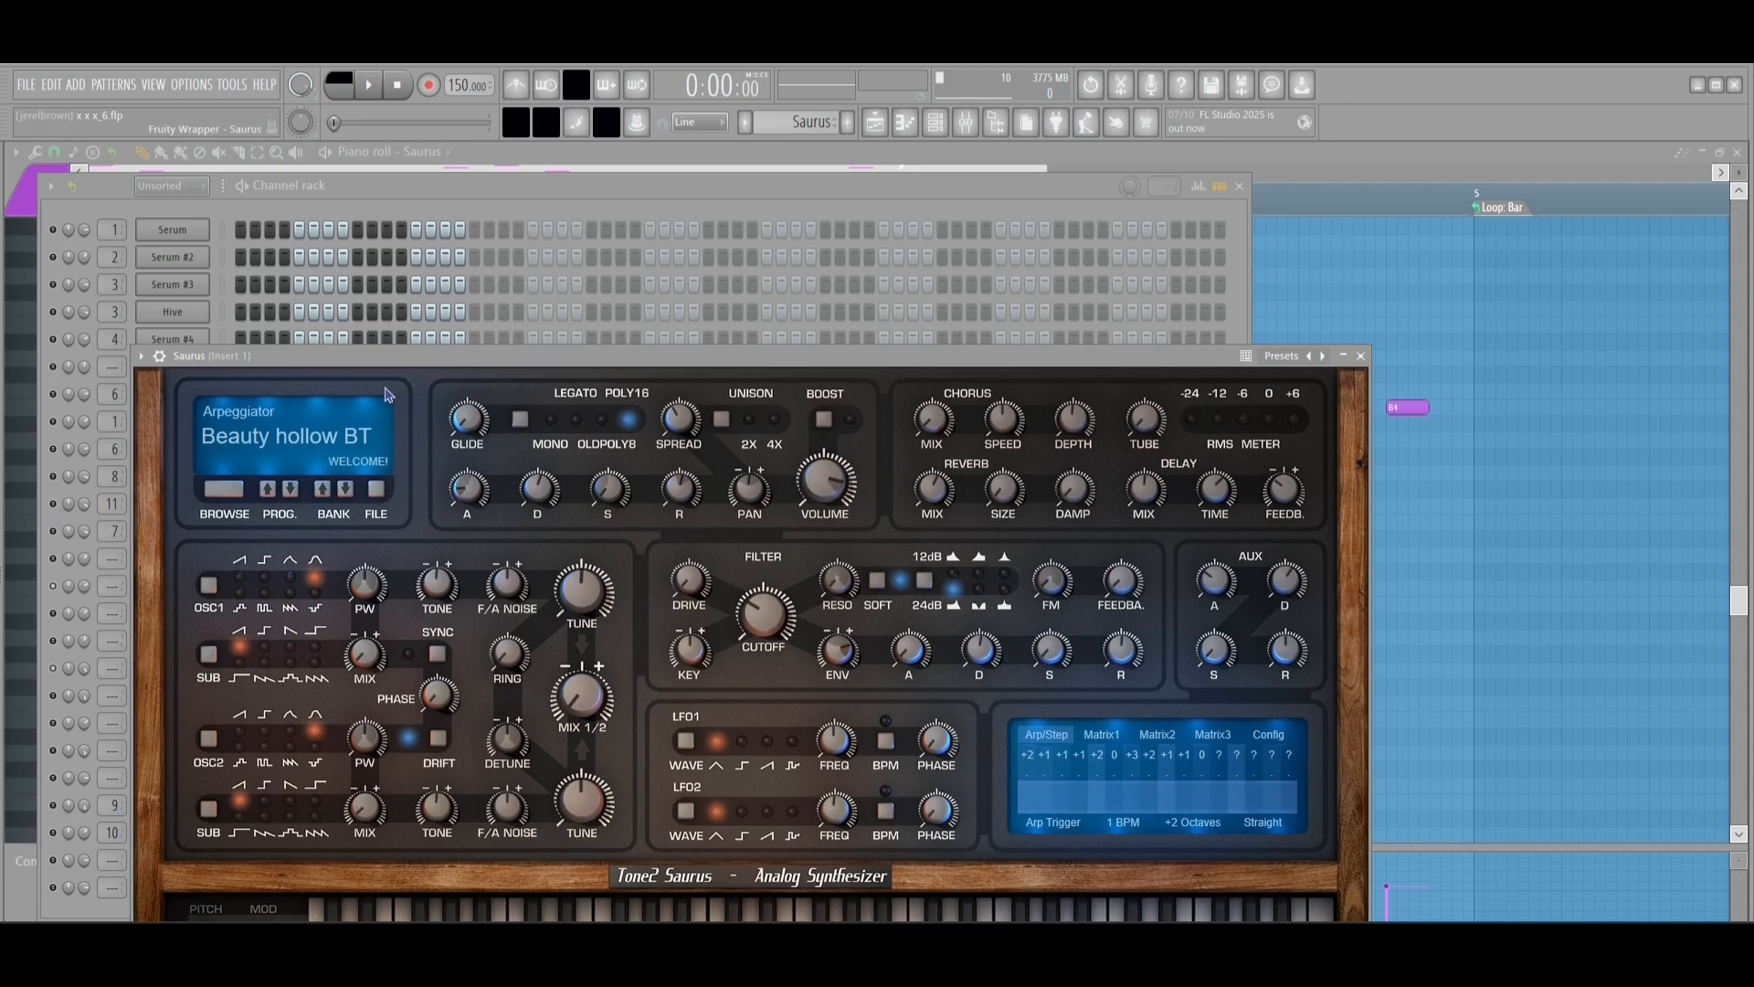
click(848, 171)
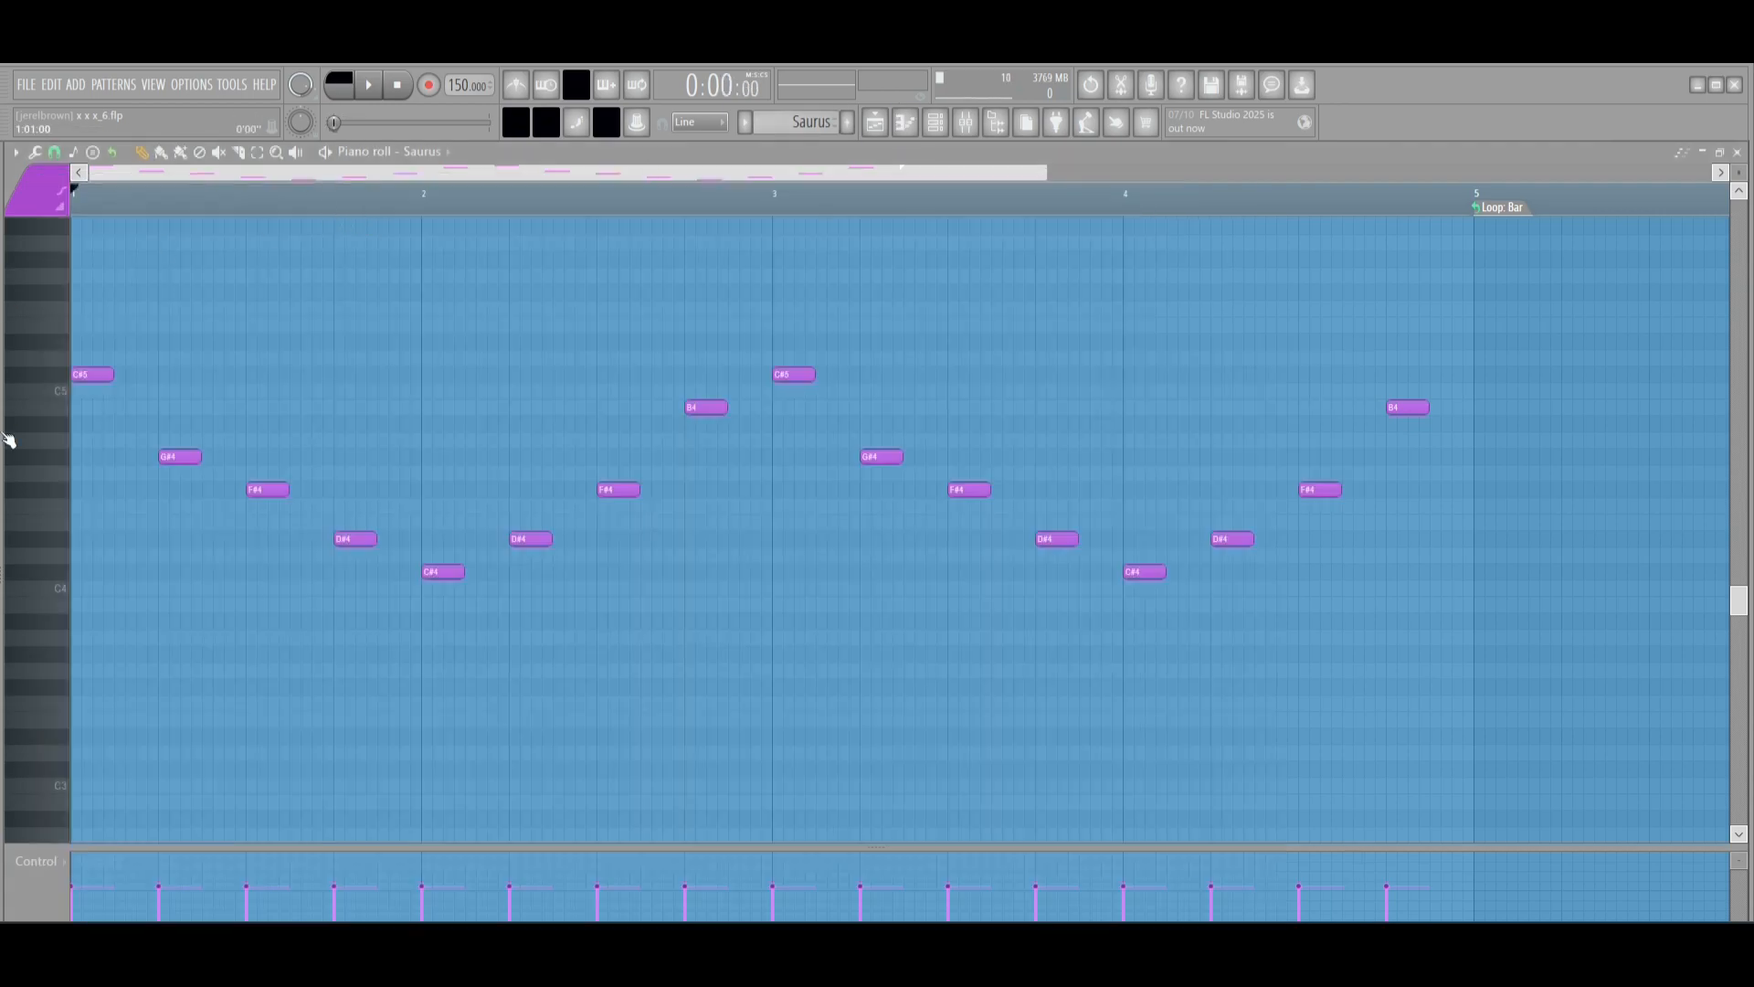
key(space)
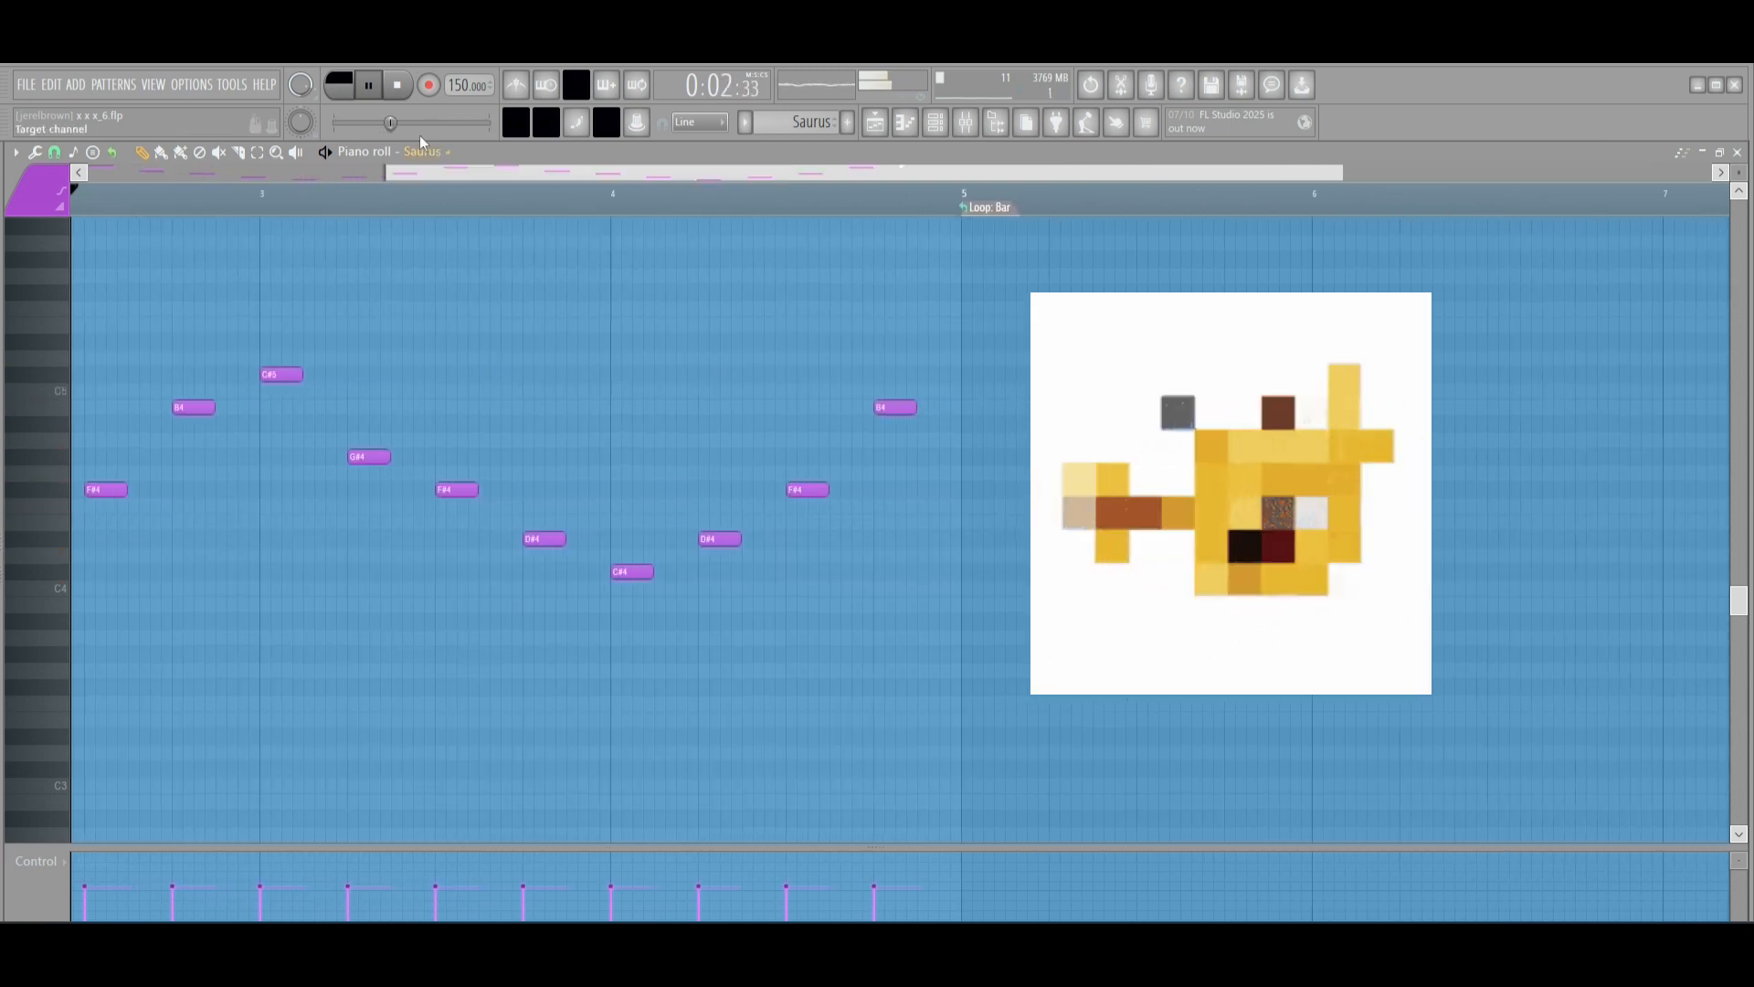
click(365, 85)
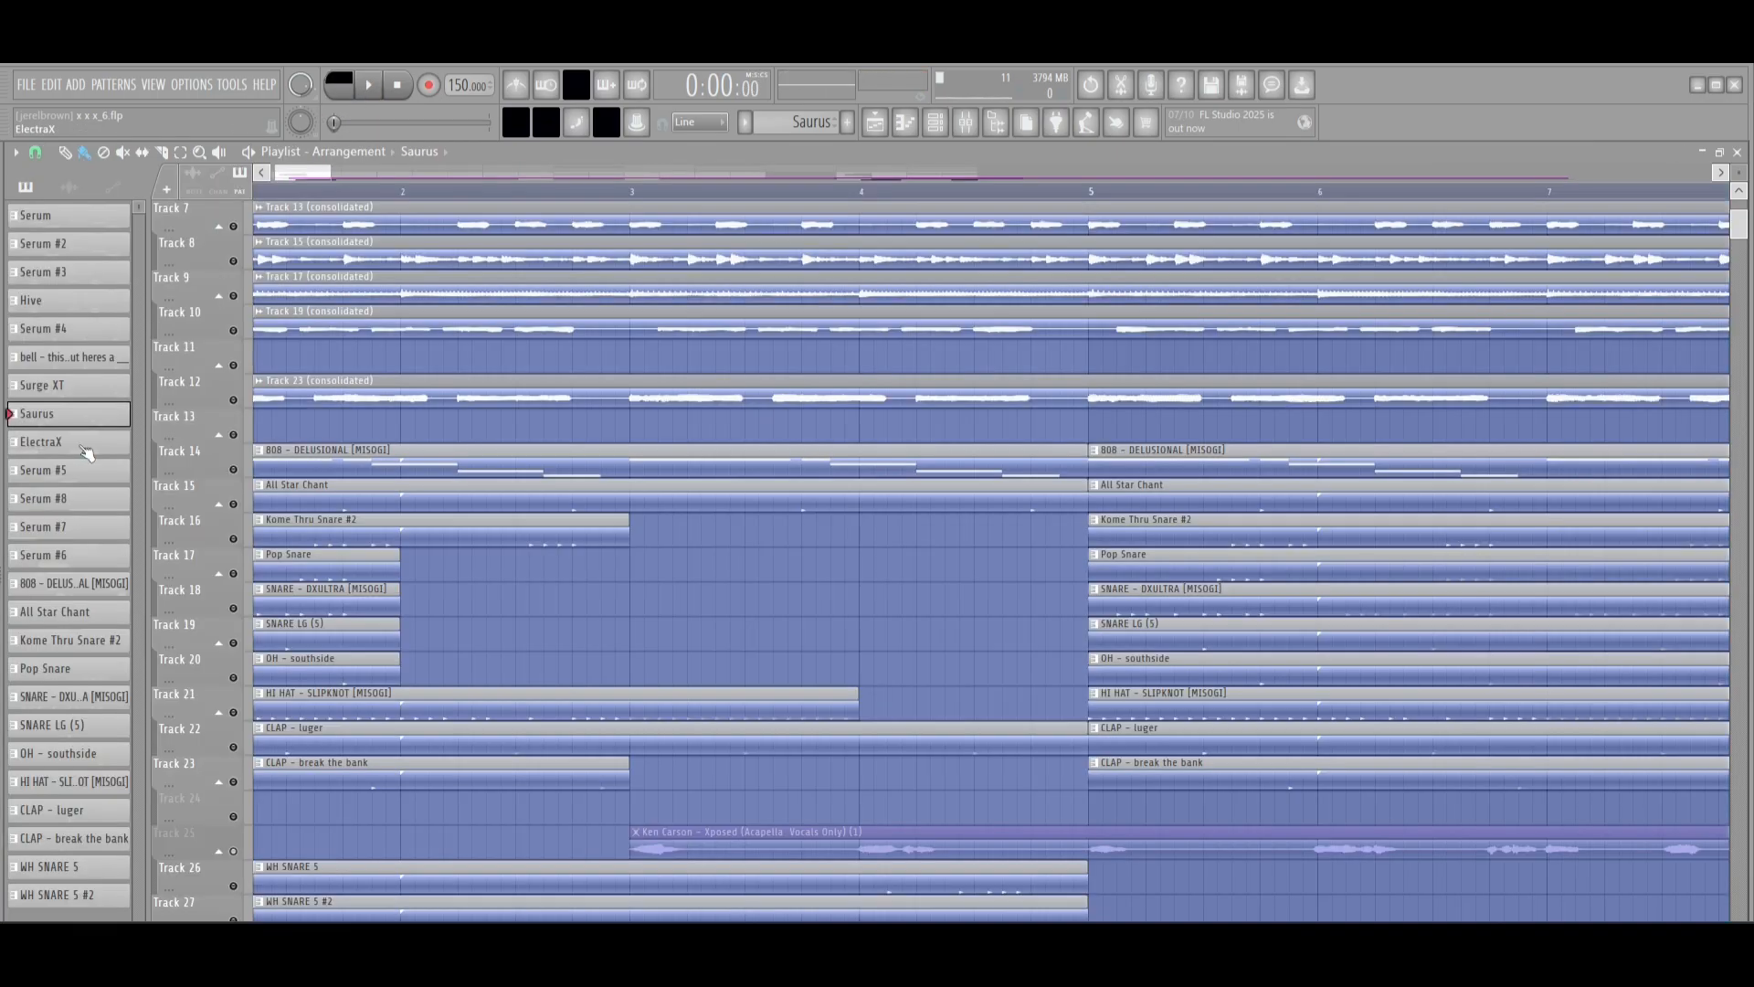
- Select the ElectraX pattern, view its channel's synth preset, and play back its notes in the piano roll
click(82, 443)
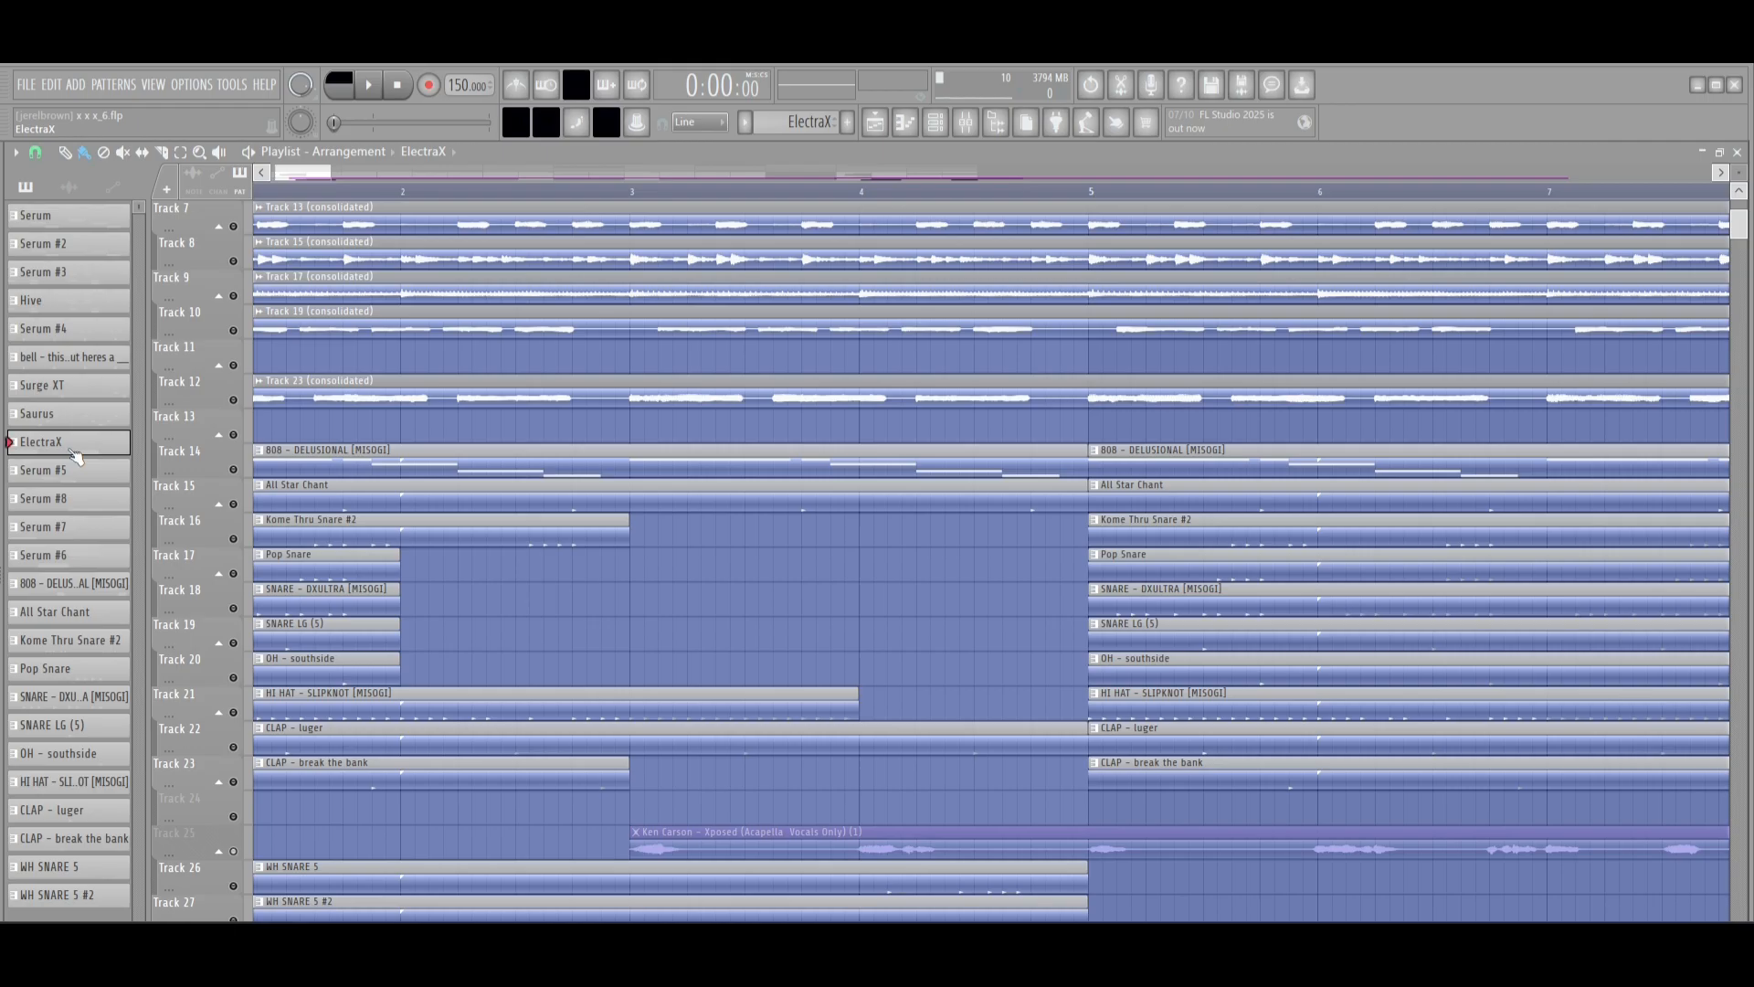
click(75, 454)
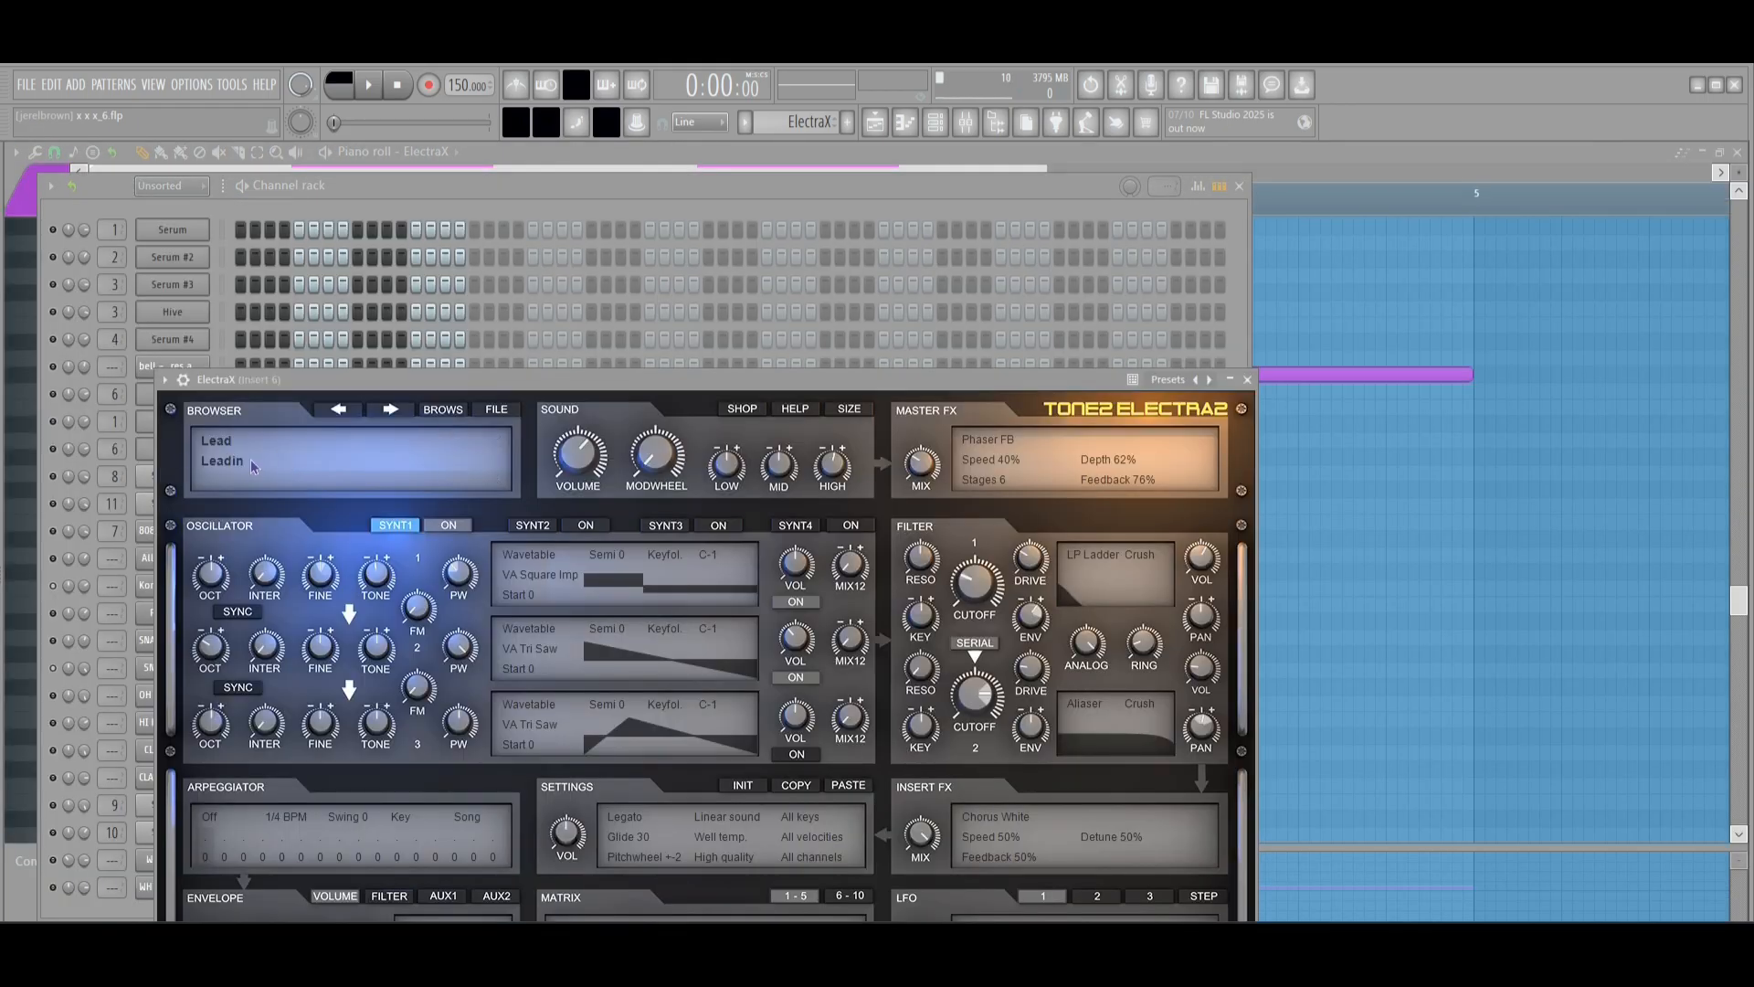
click(187, 173)
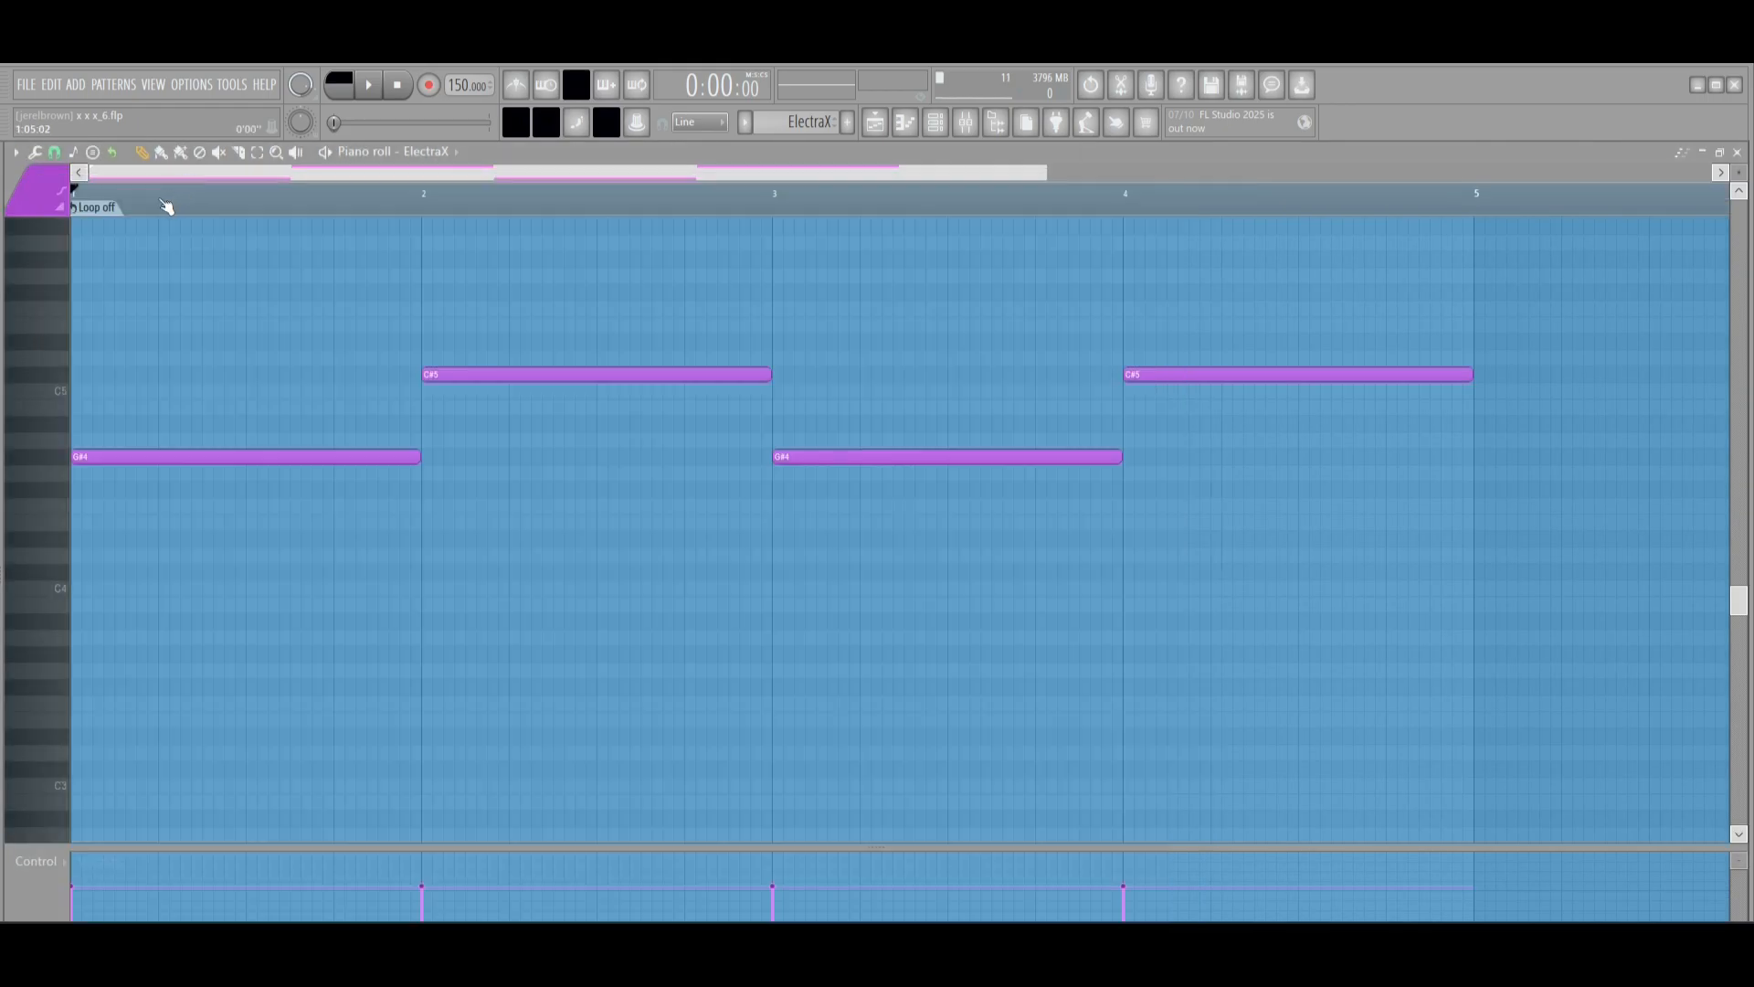
key(space)
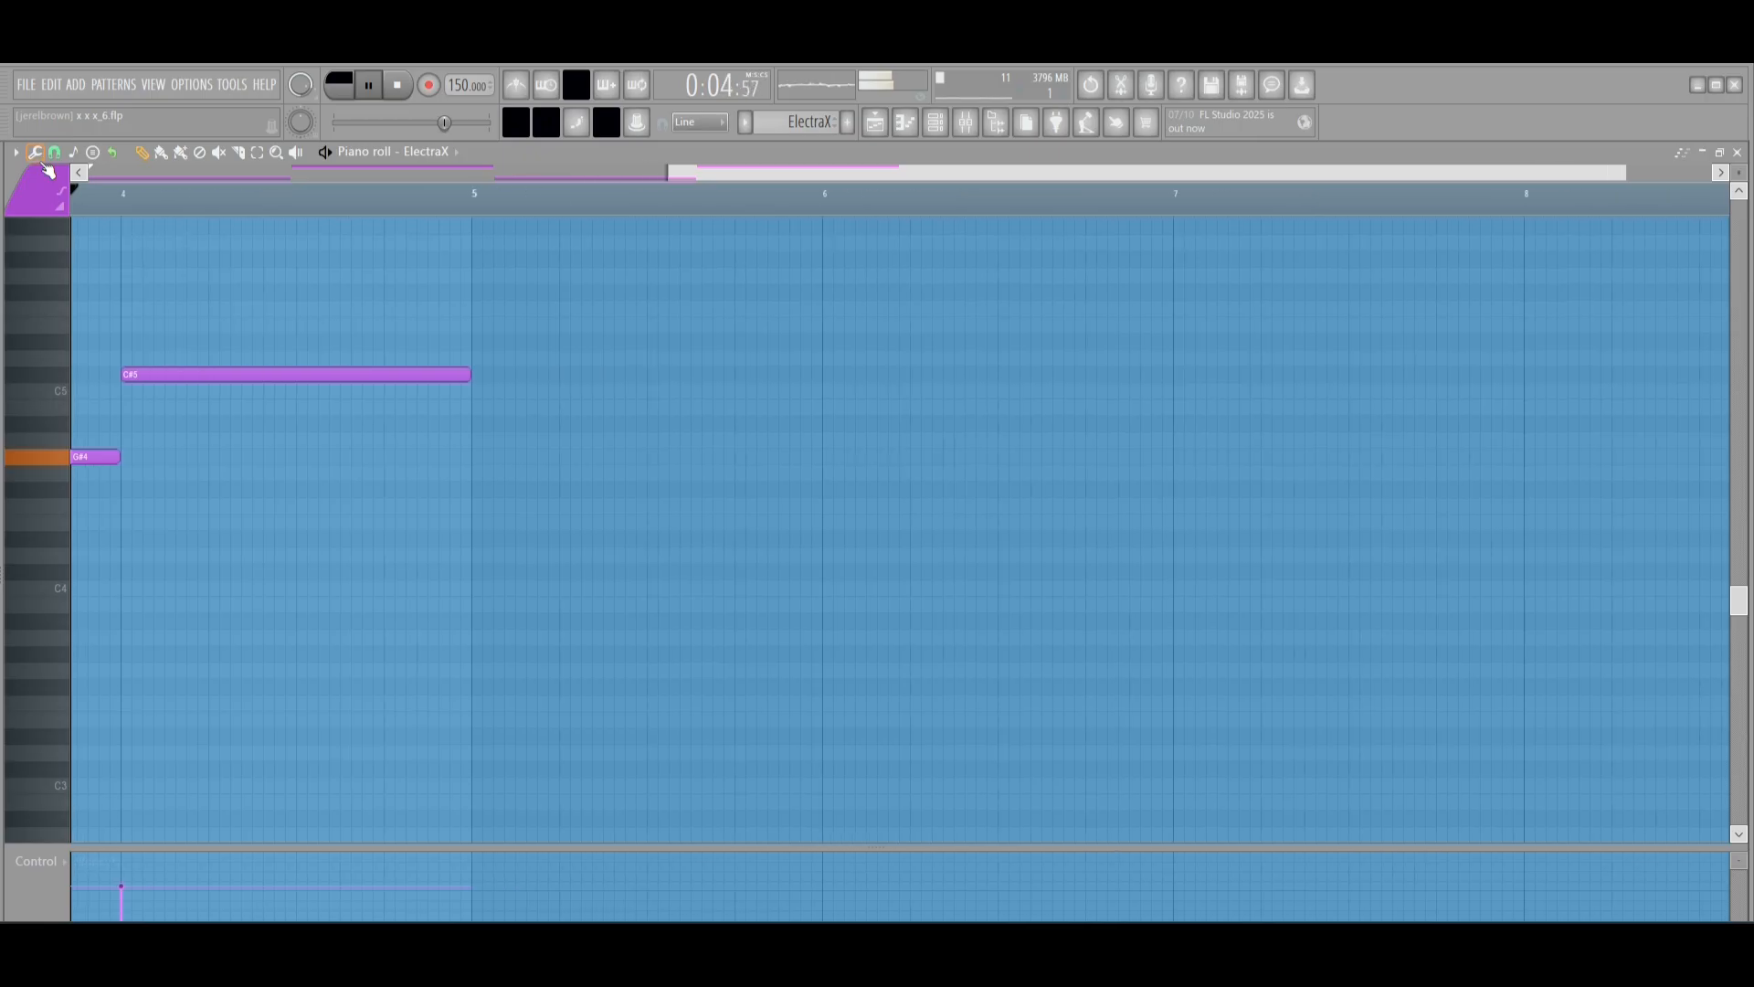
key(space)
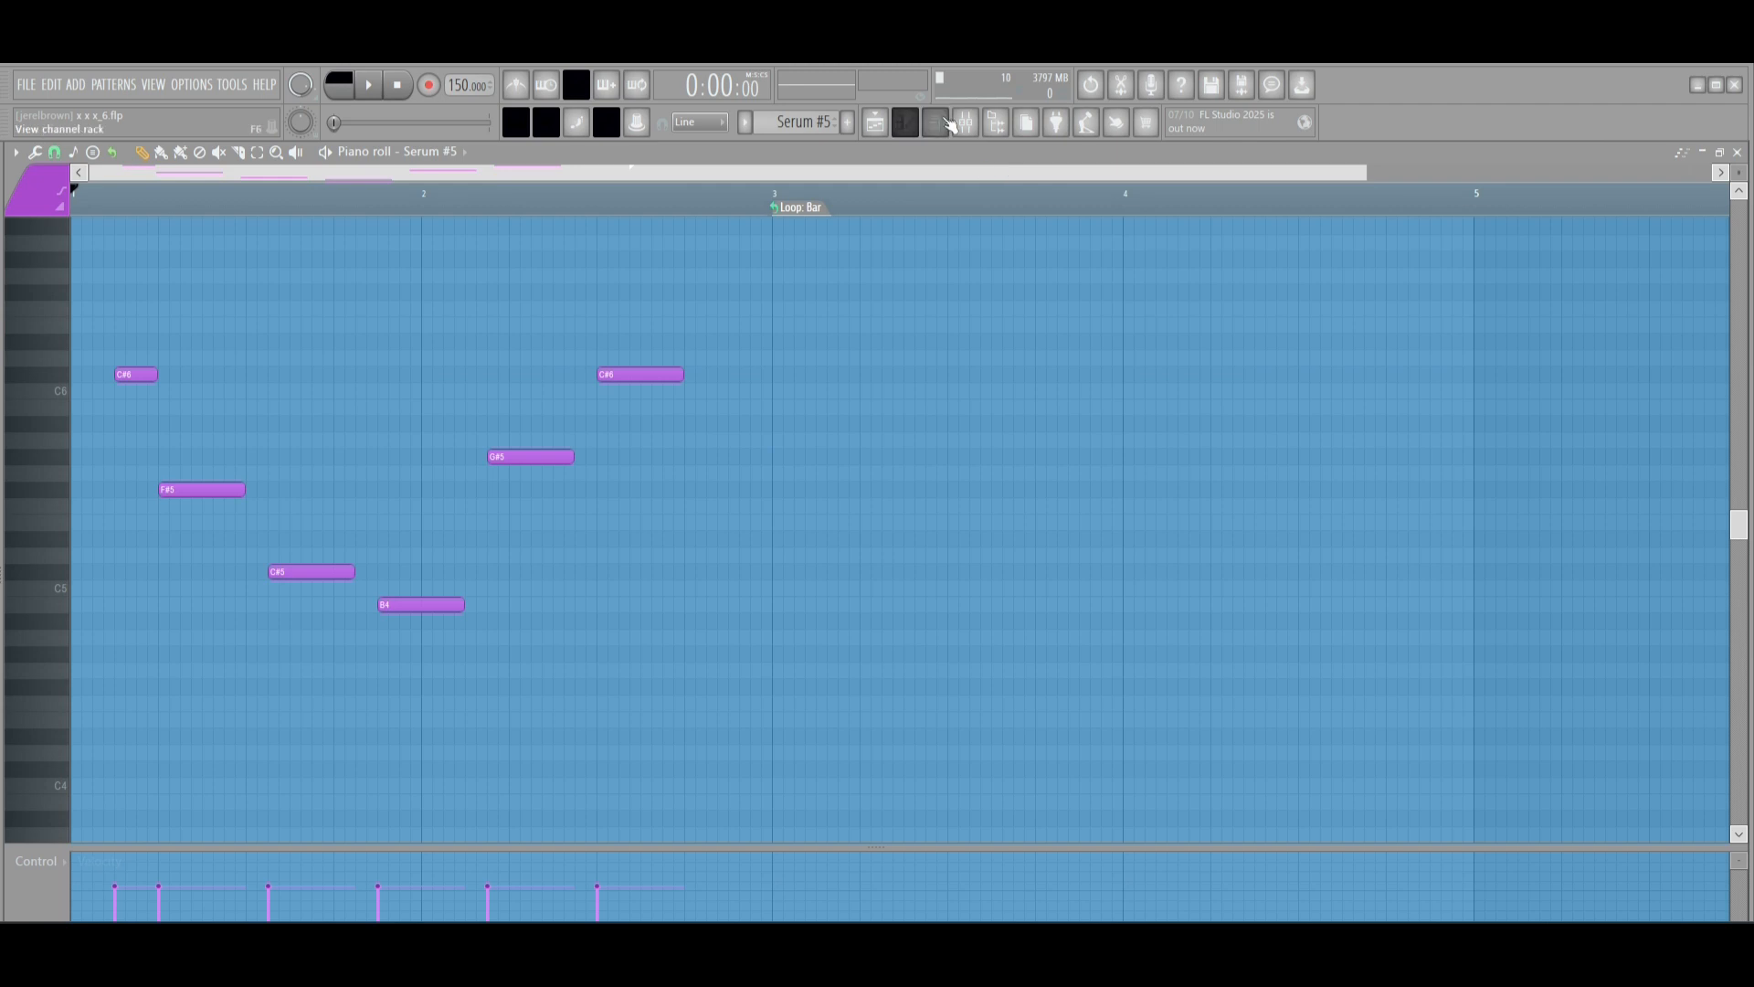
- View the Serum #5 channel's synth preset and play back the Serum #5 pattern in the piano roll
click(950, 124)
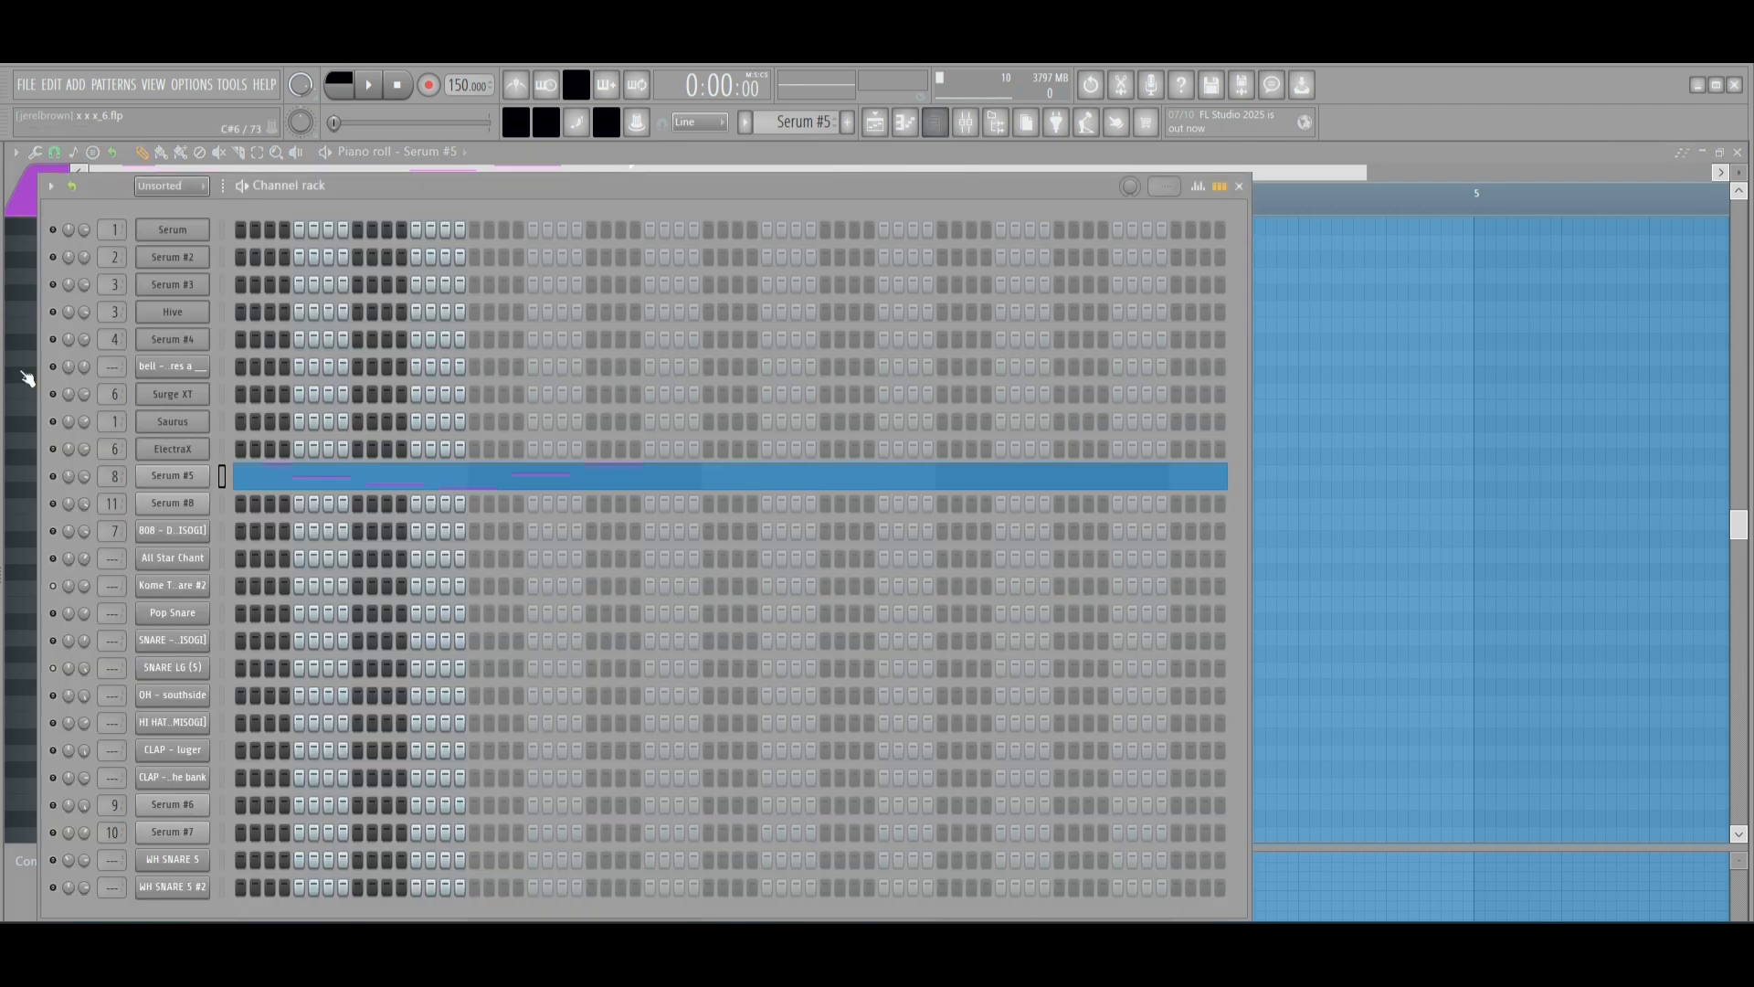
click(167, 477)
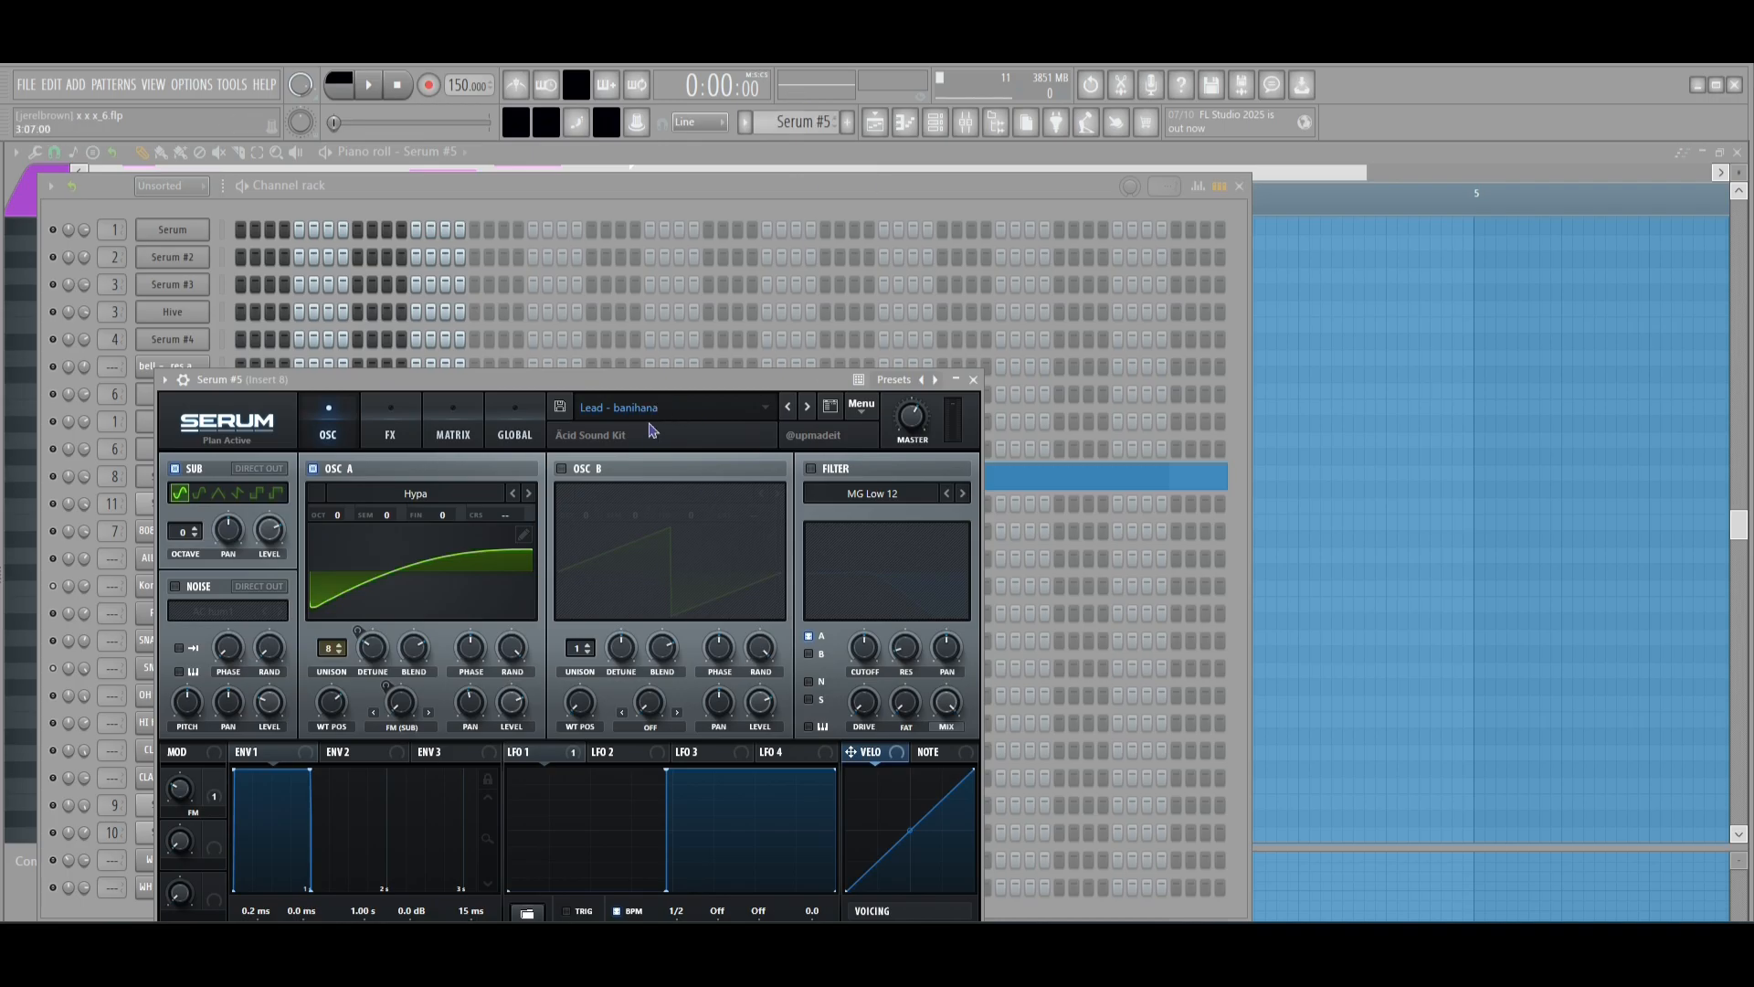
click(877, 128)
click(921, 126)
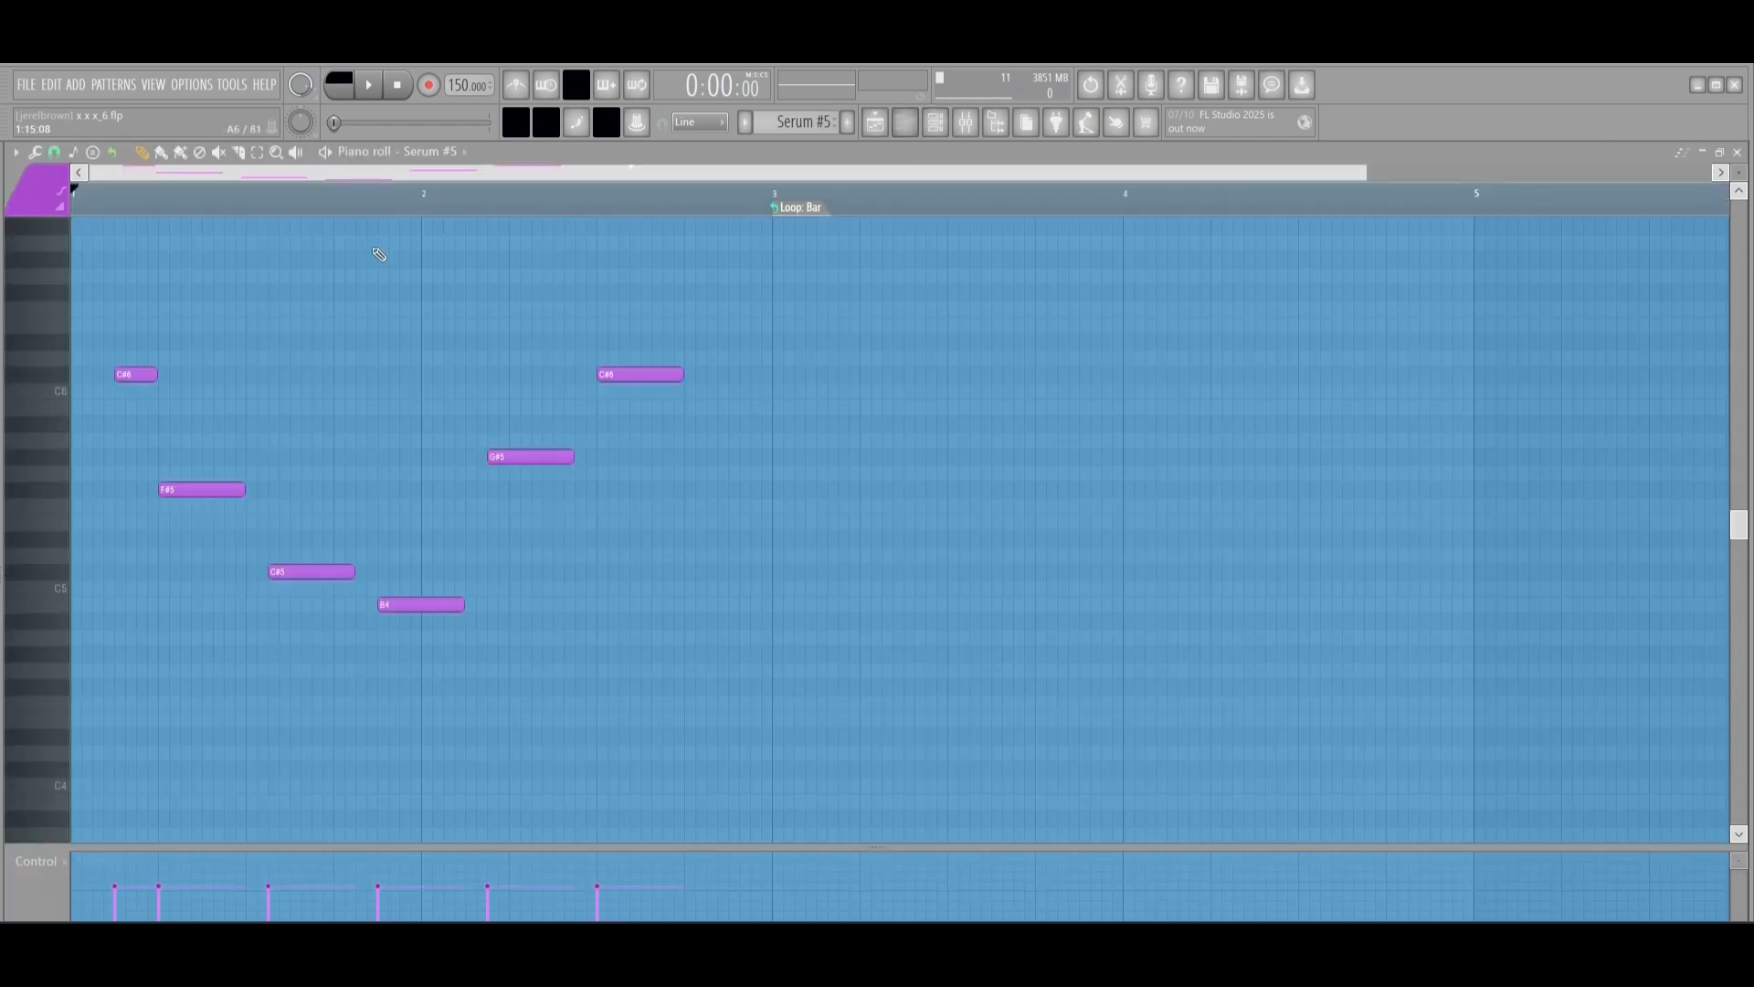
key(space)
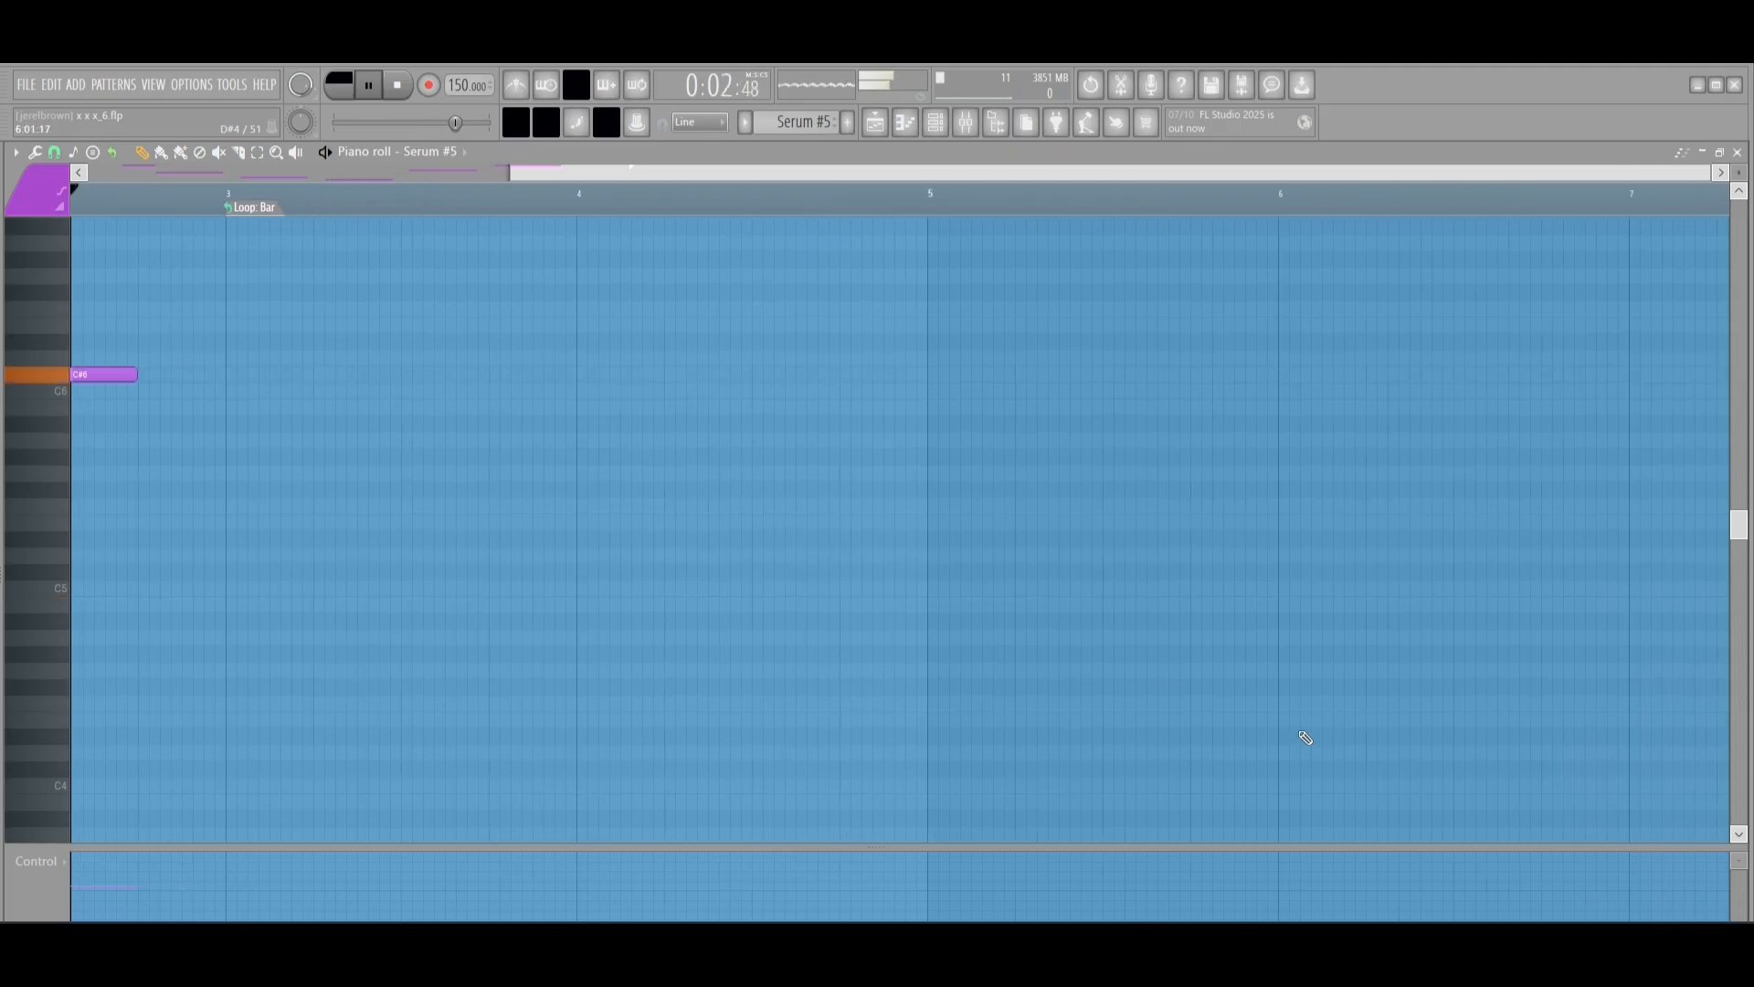
key(space)
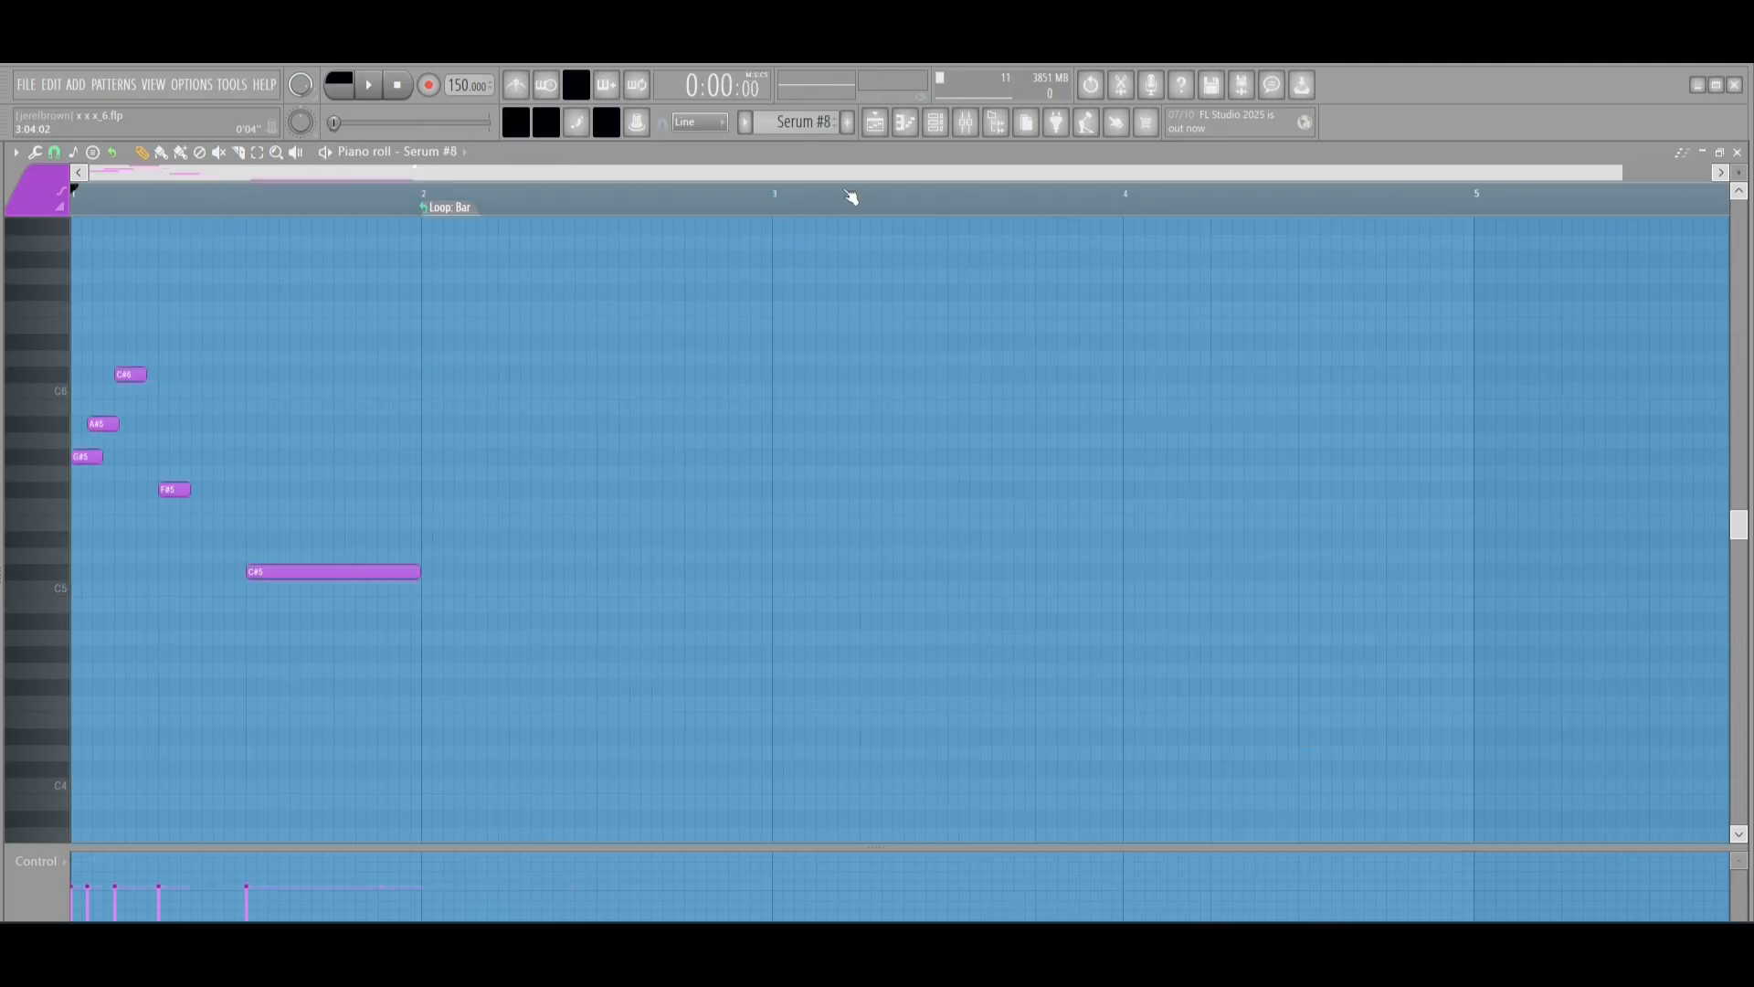
- View the Serum #8 channel's synth preset and play back the Serum #8 pattern in the piano roll
click(935, 122)
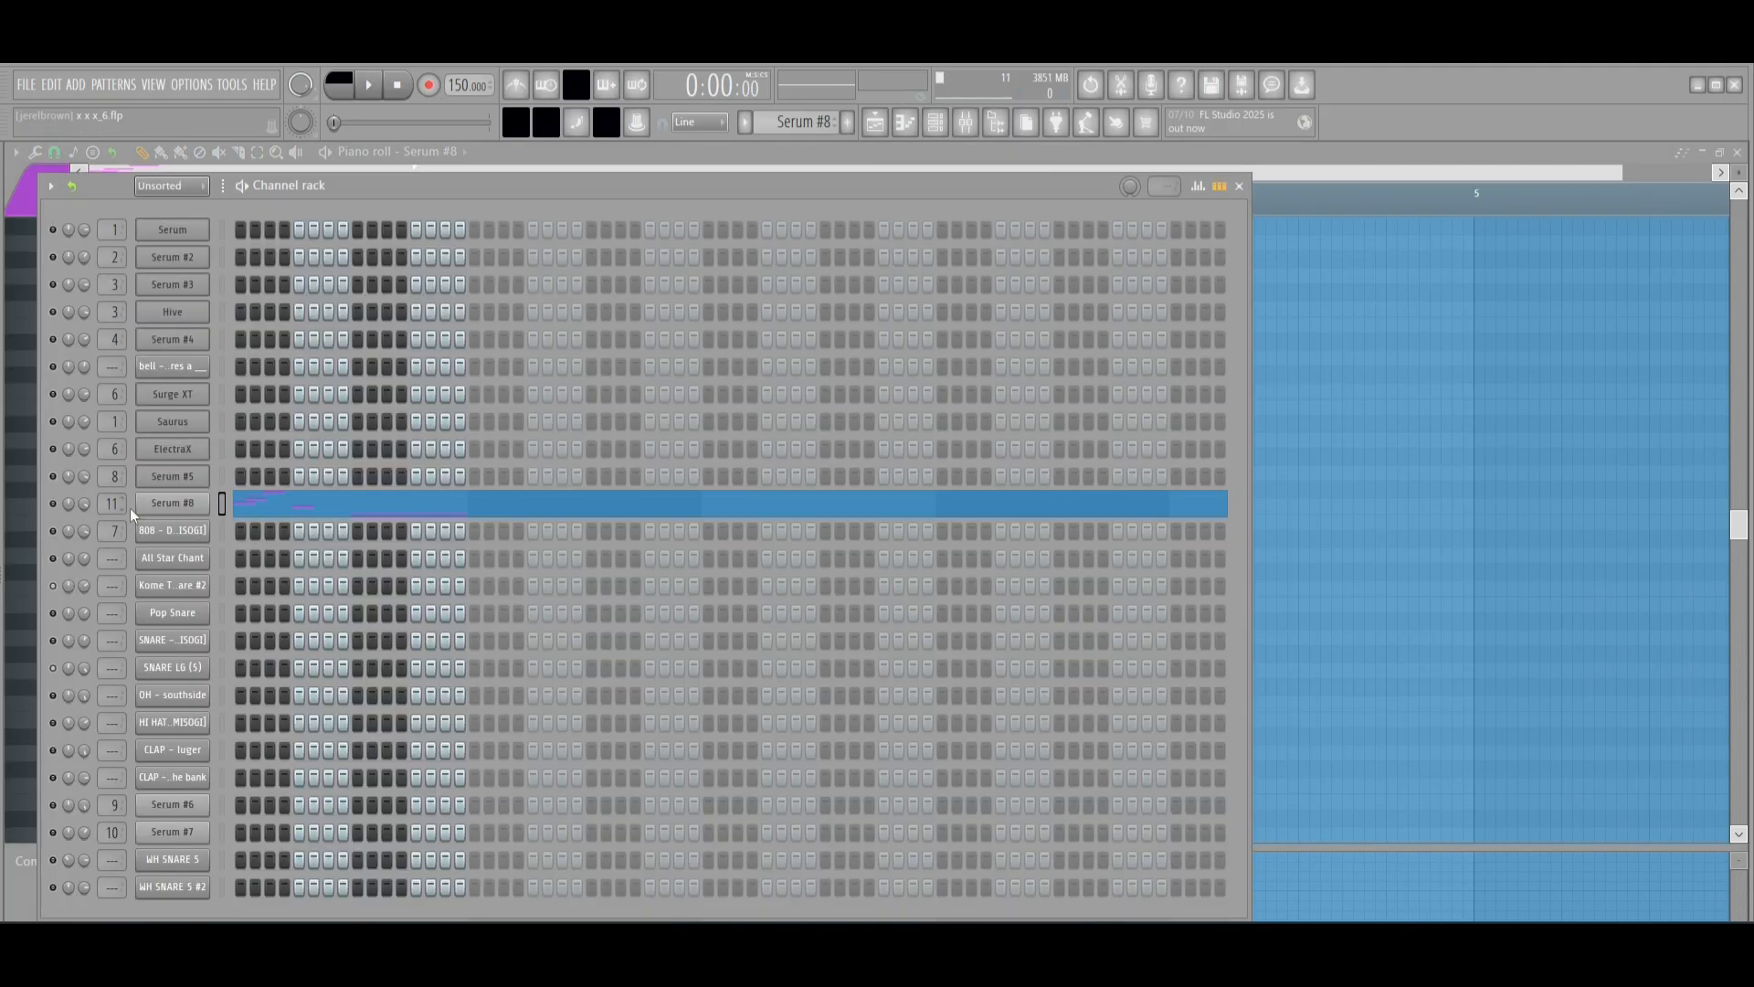
click(174, 511)
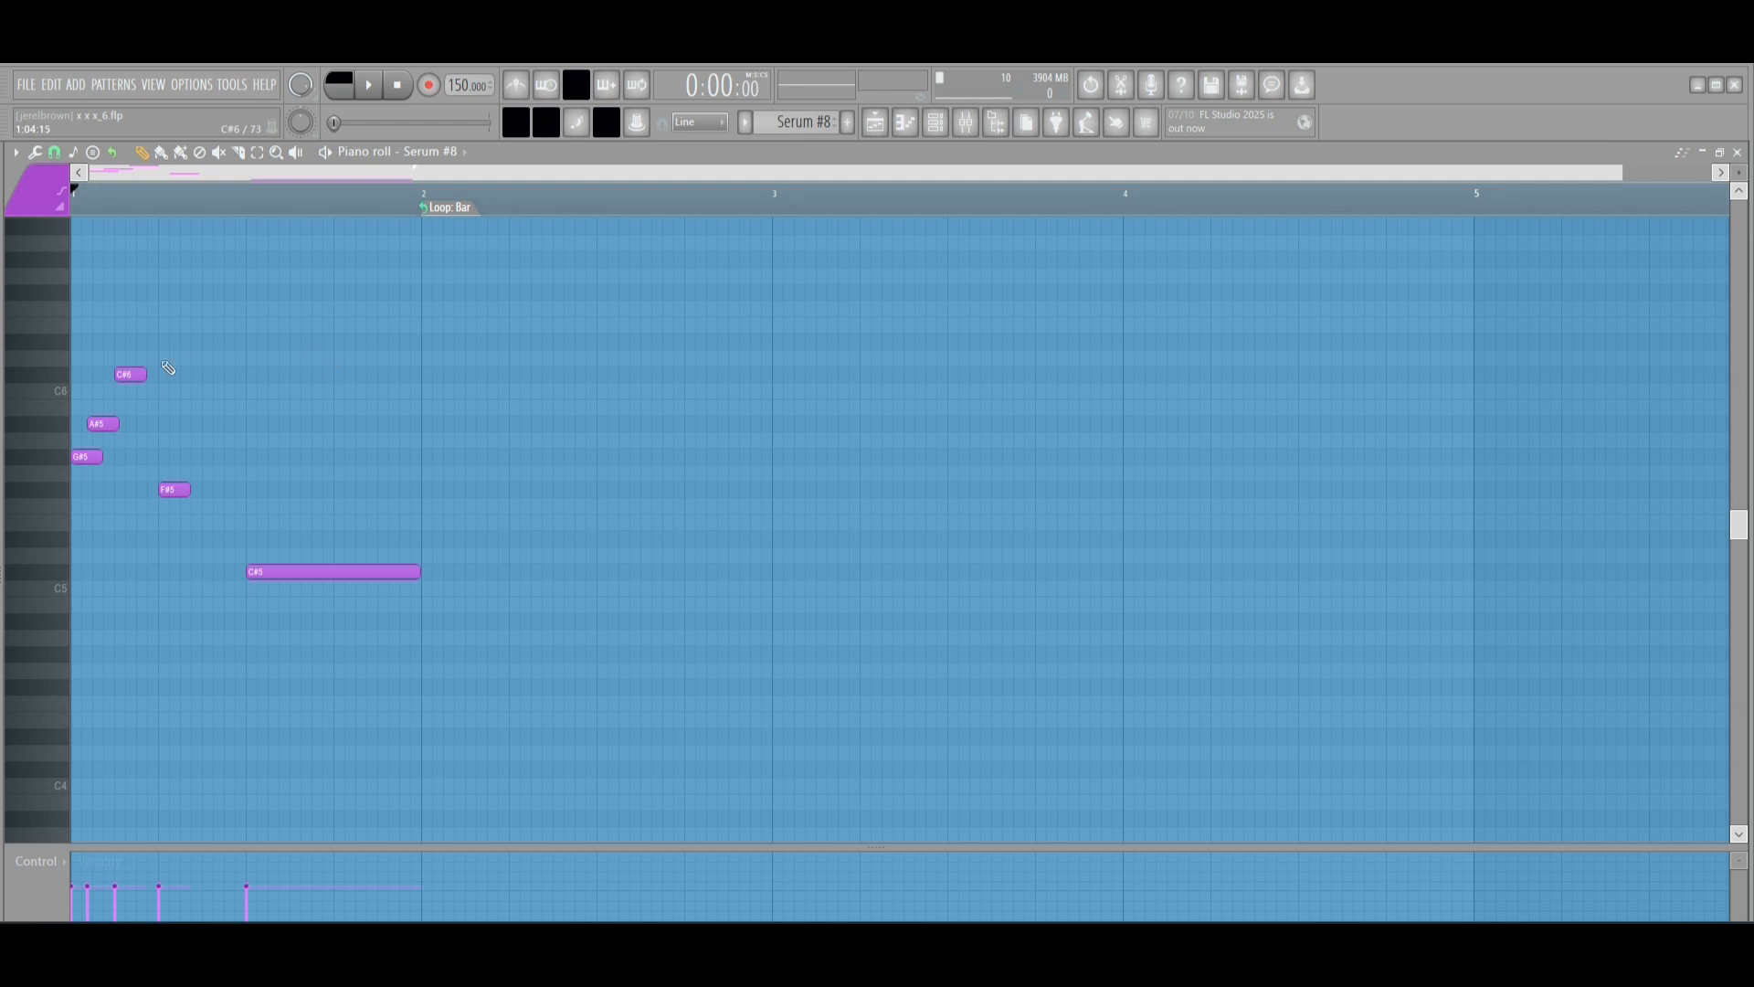
key(space)
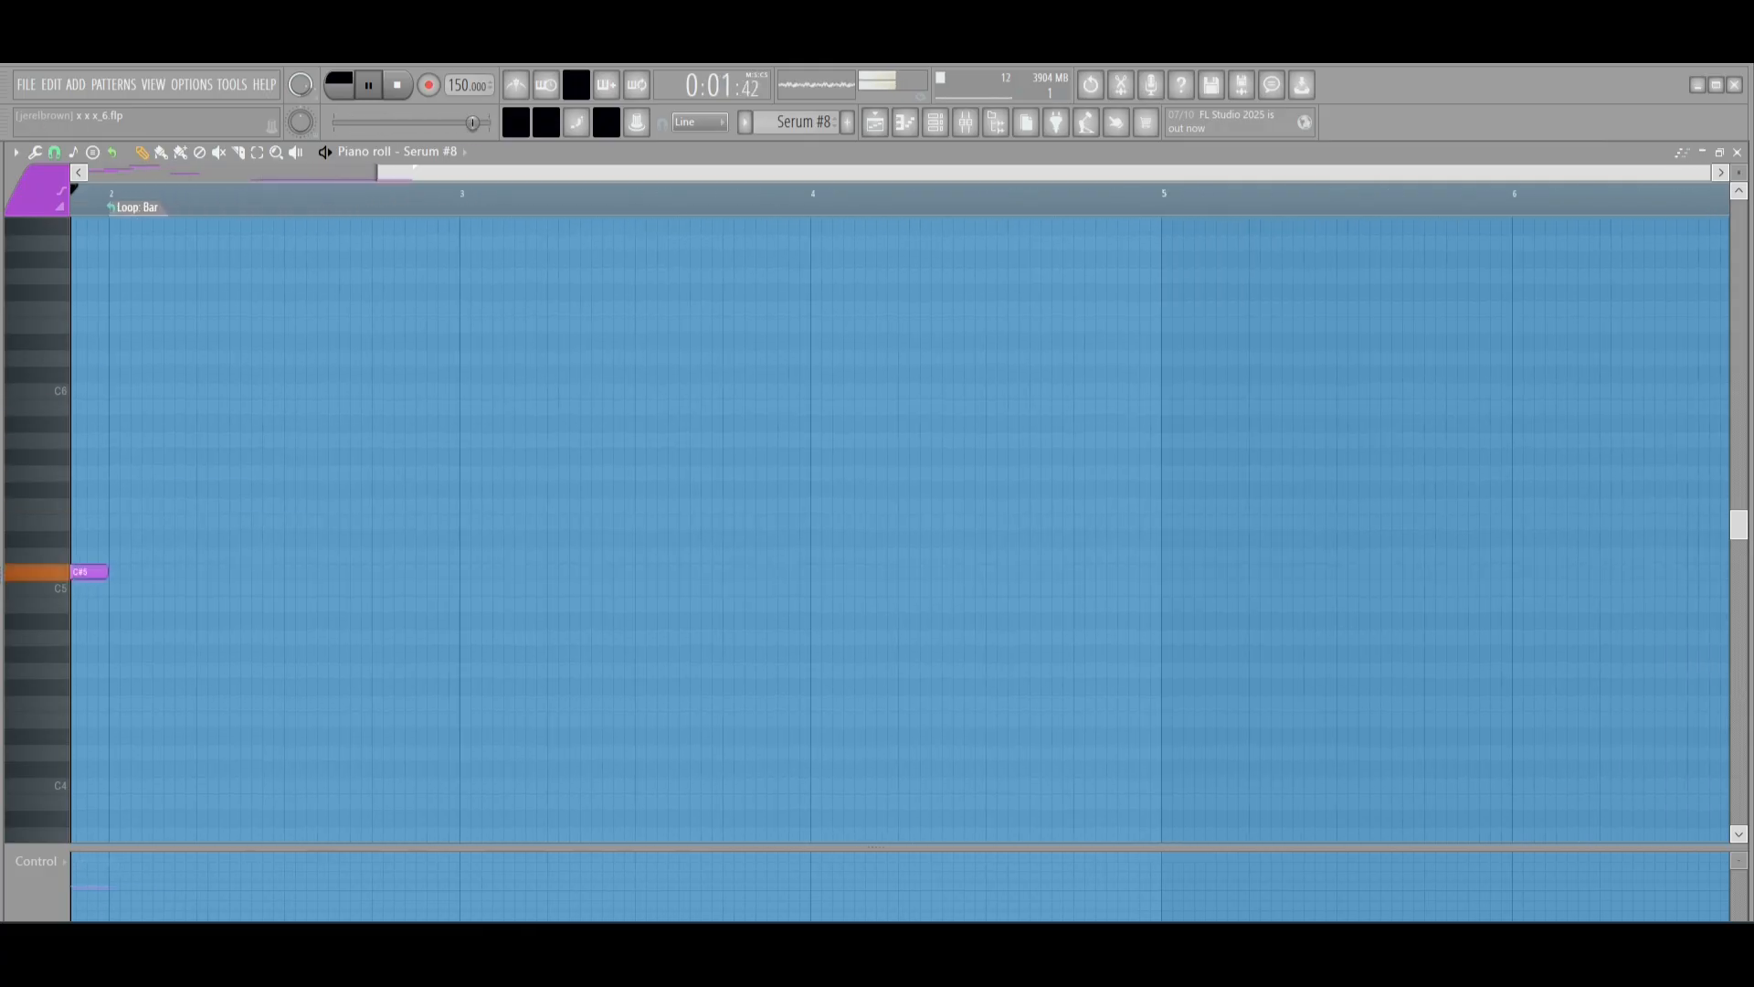
key(space)
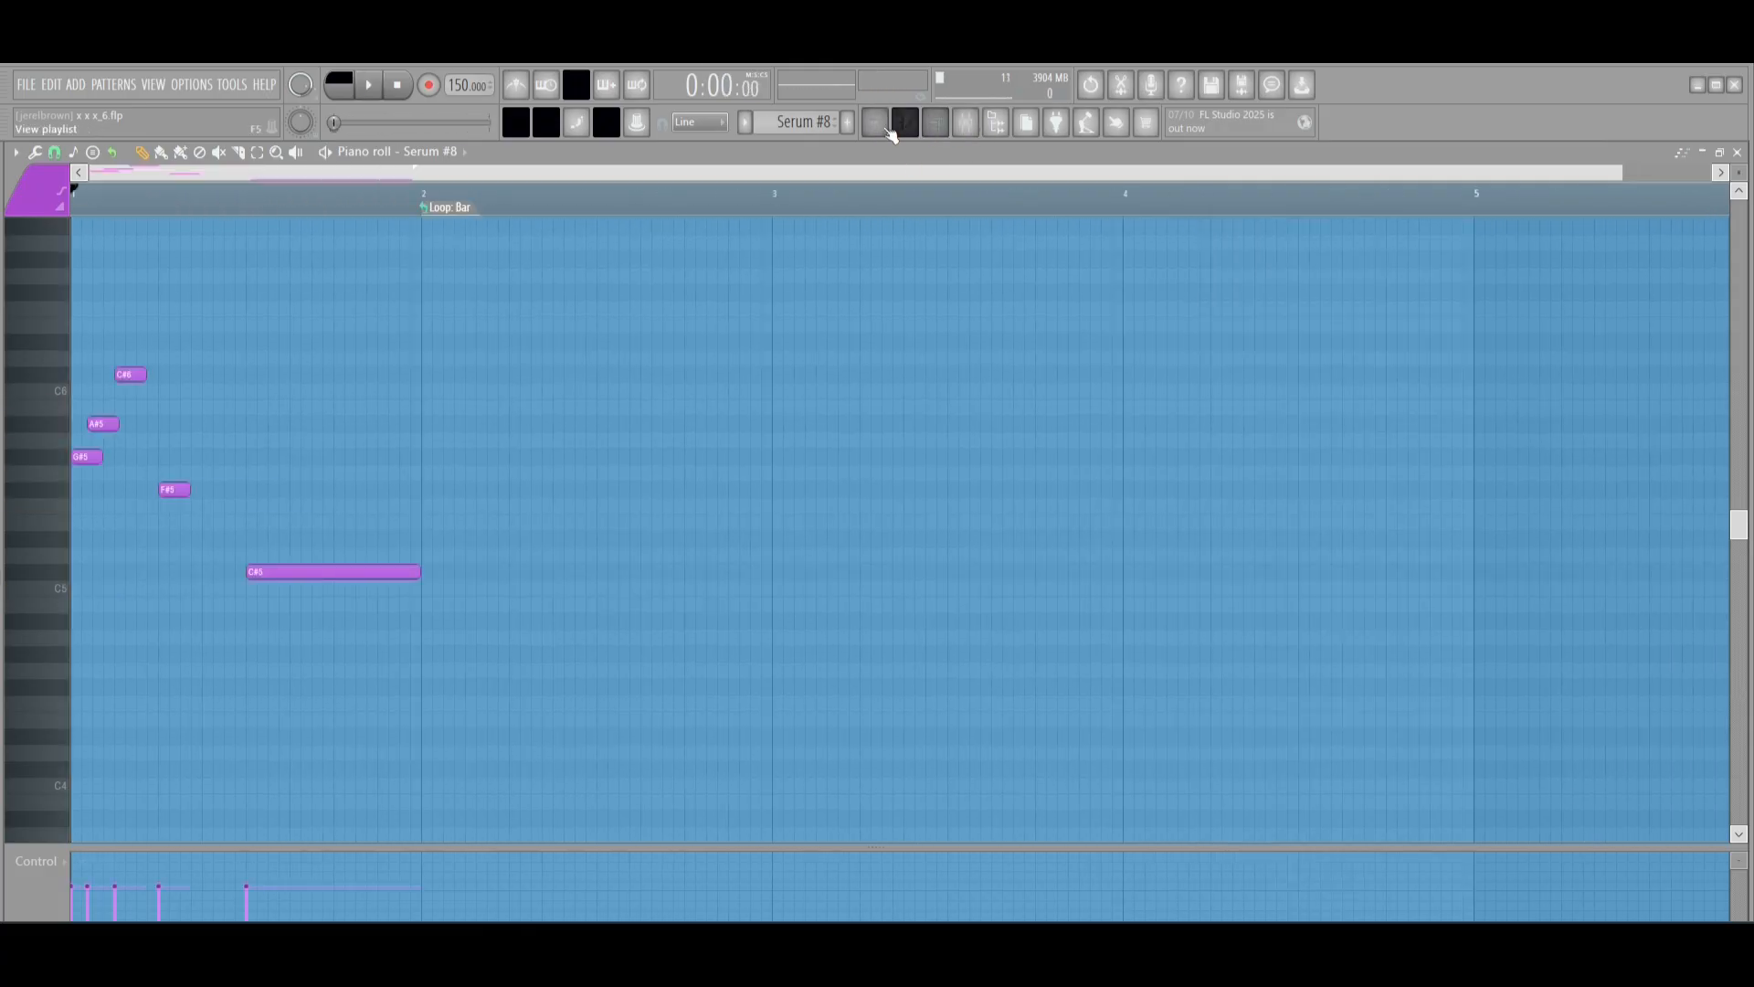
- Switch to the Serum #7 pattern, view the Serum #7 channel's synth preset, and play back its notes in the piano roll
key(KP_Subtract)
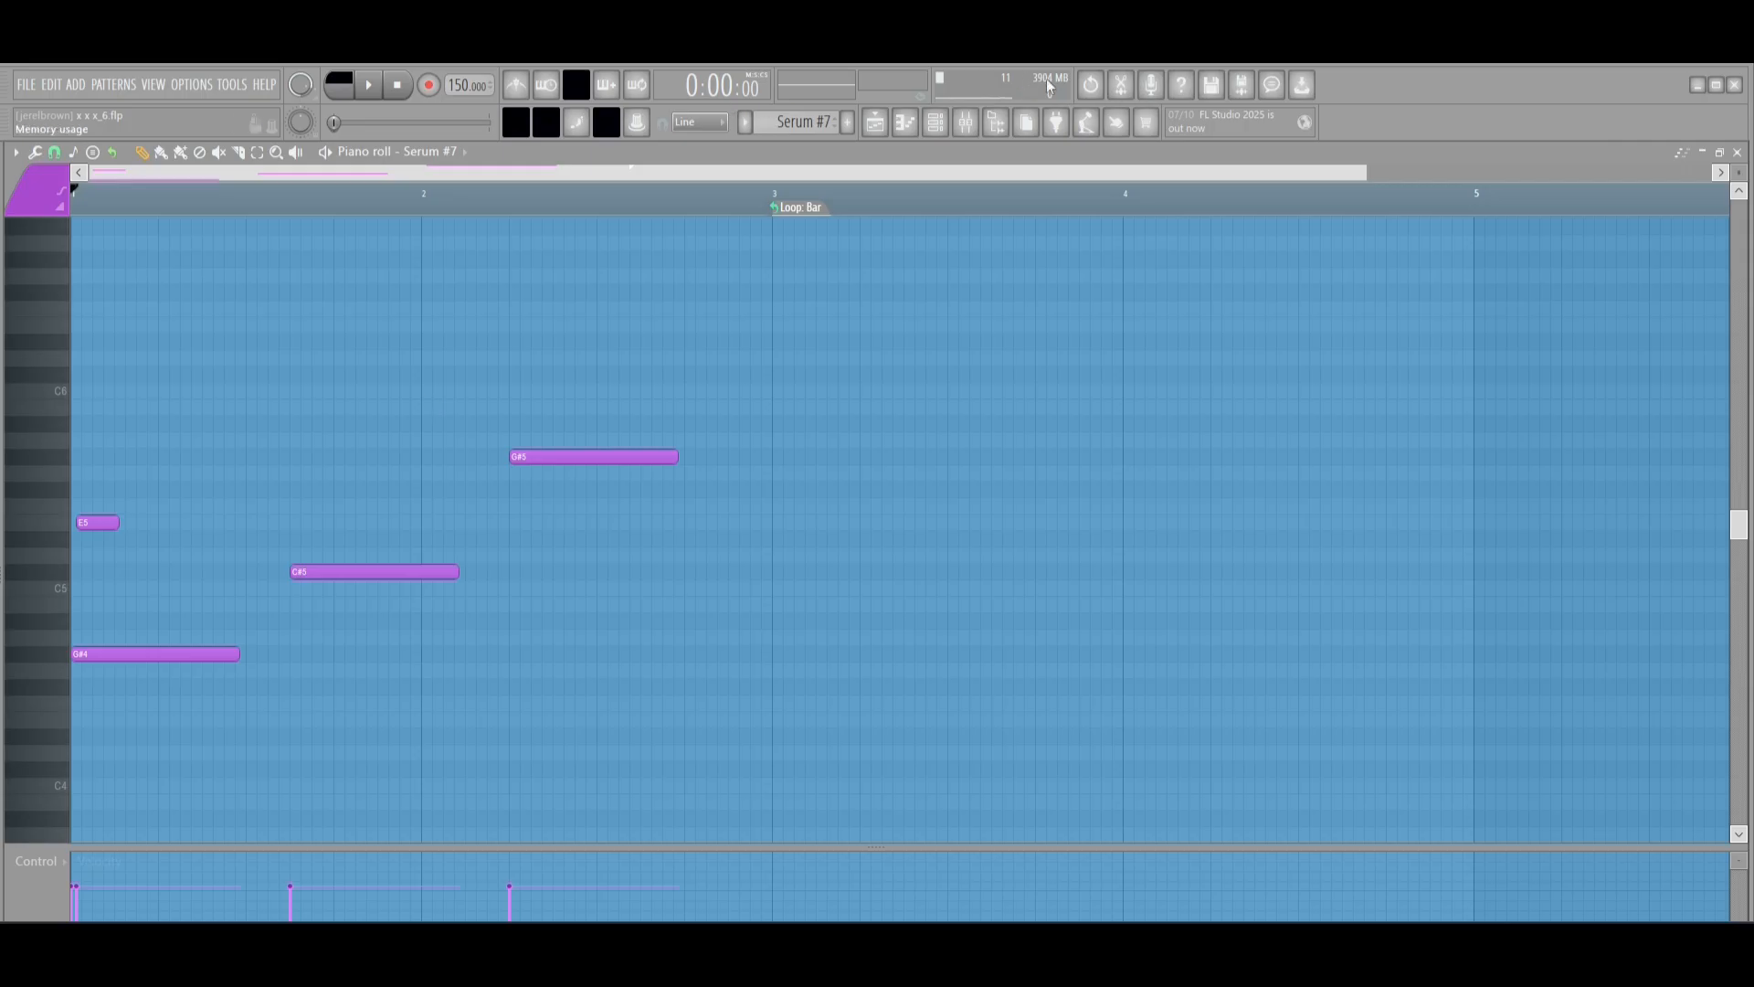
click(934, 121)
click(161, 837)
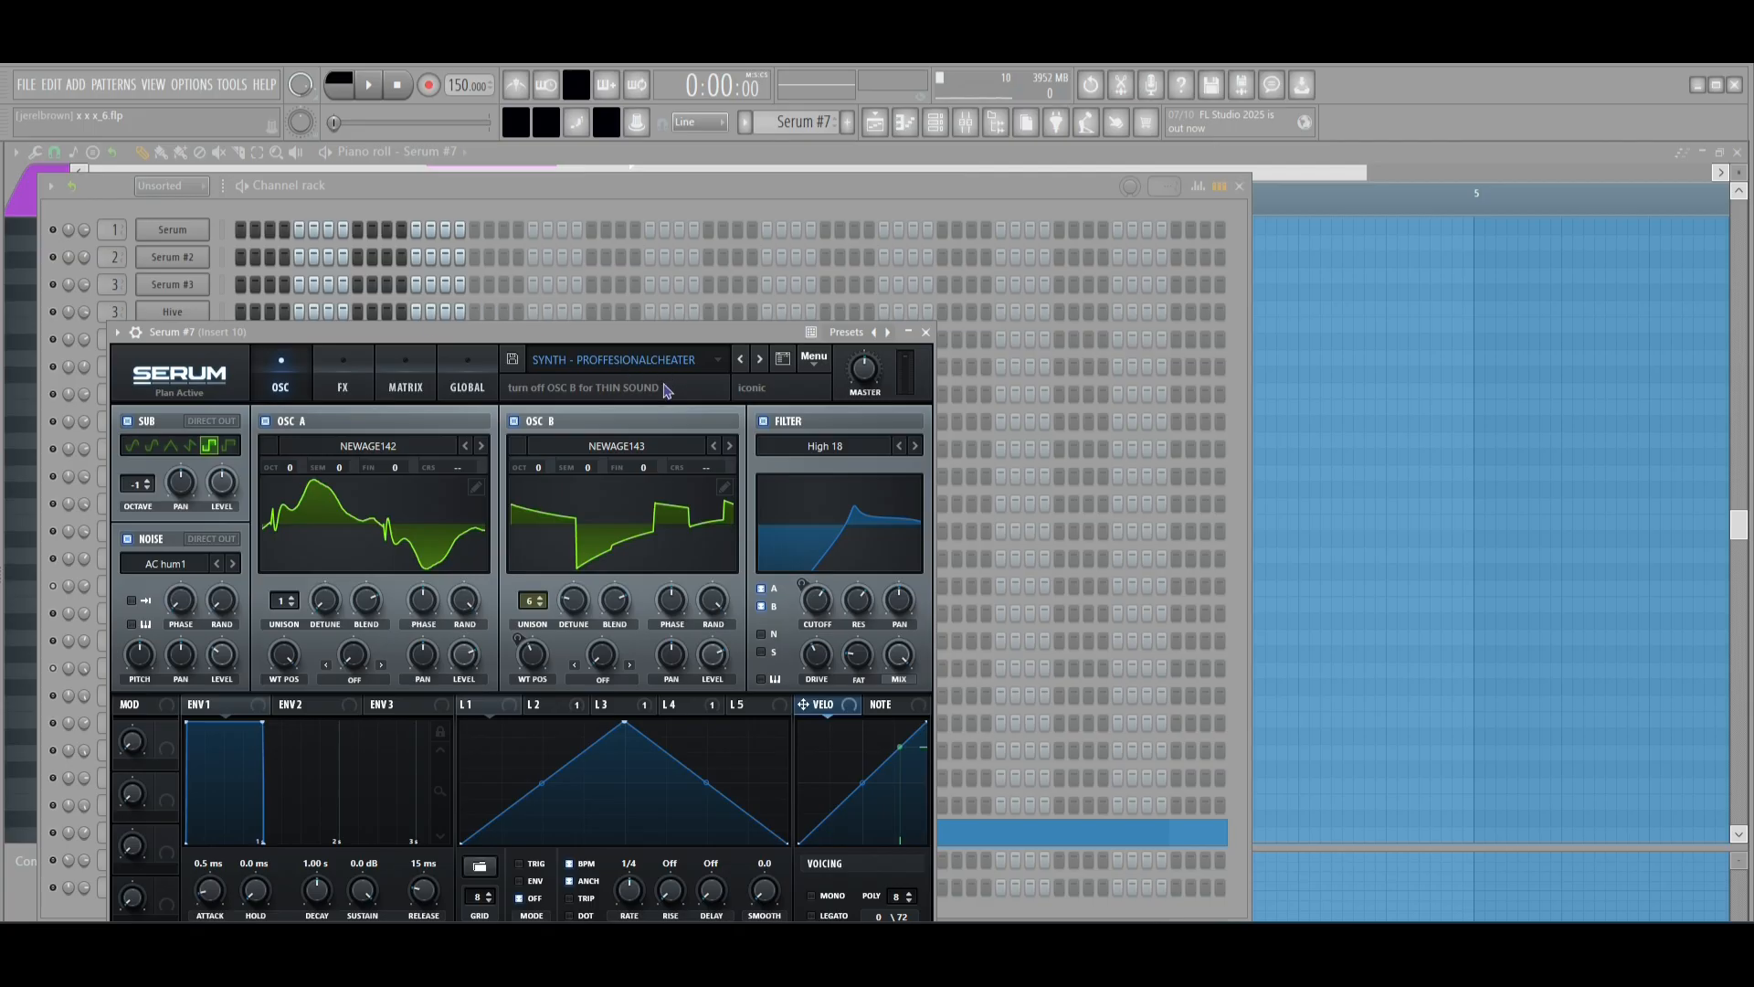
click(875, 121)
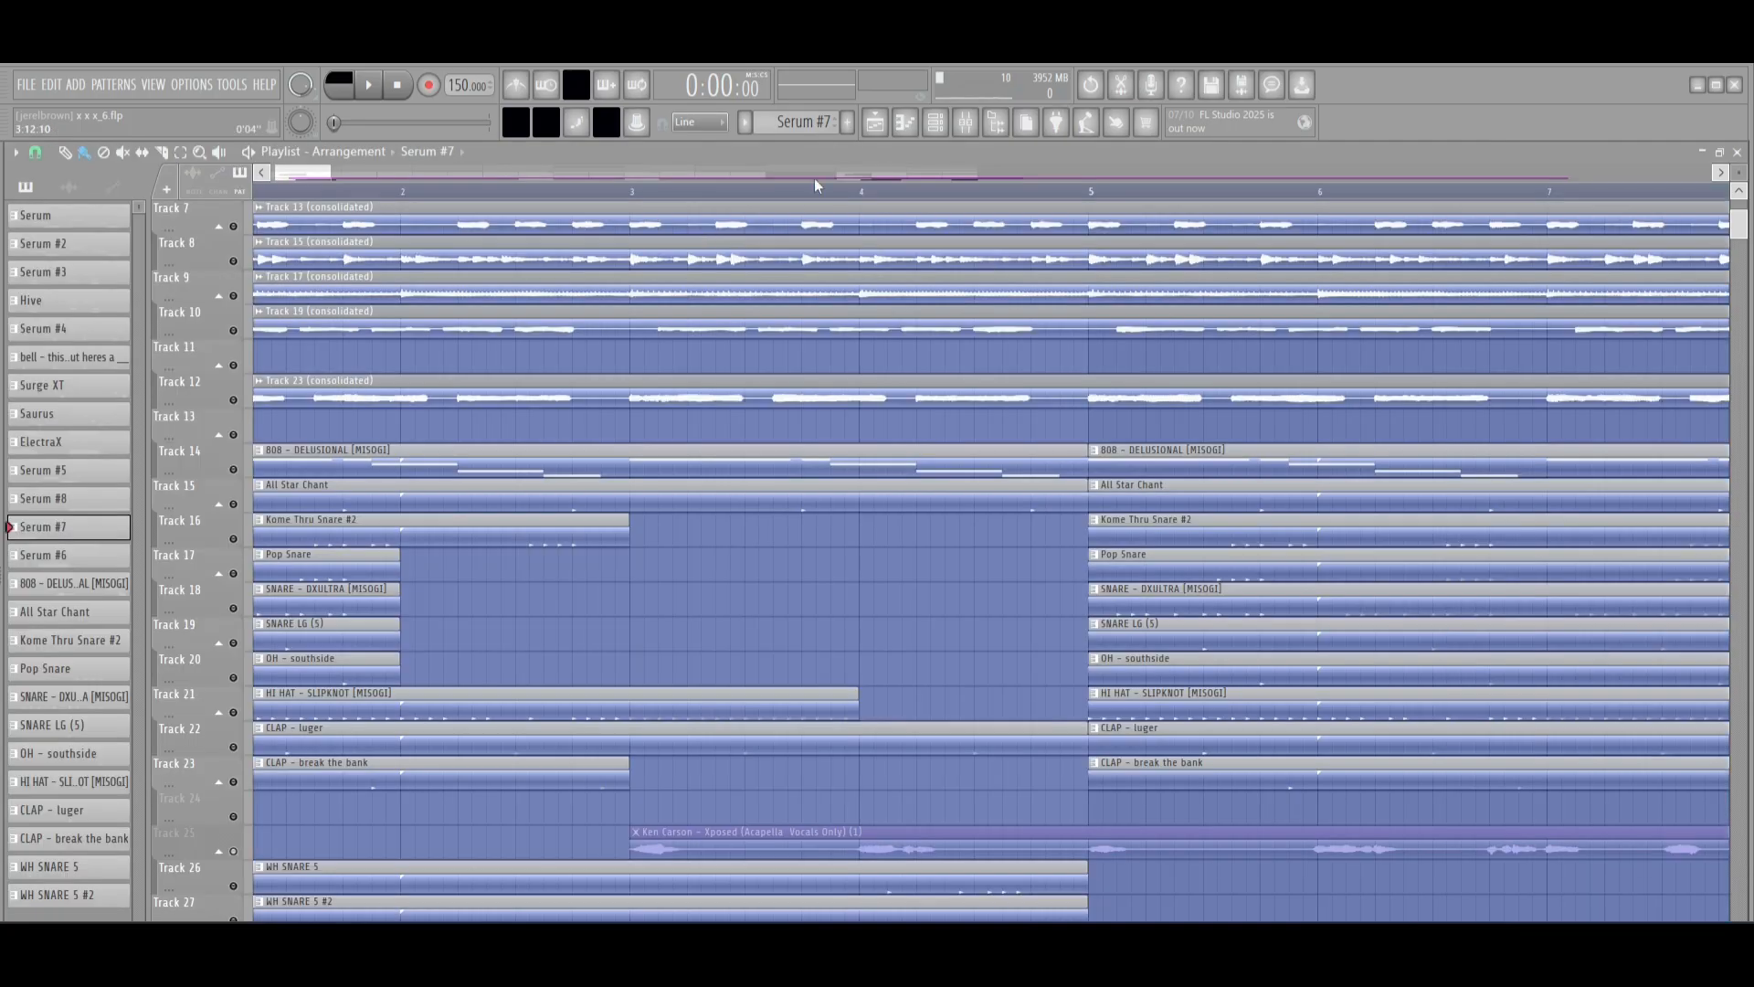
click(903, 122)
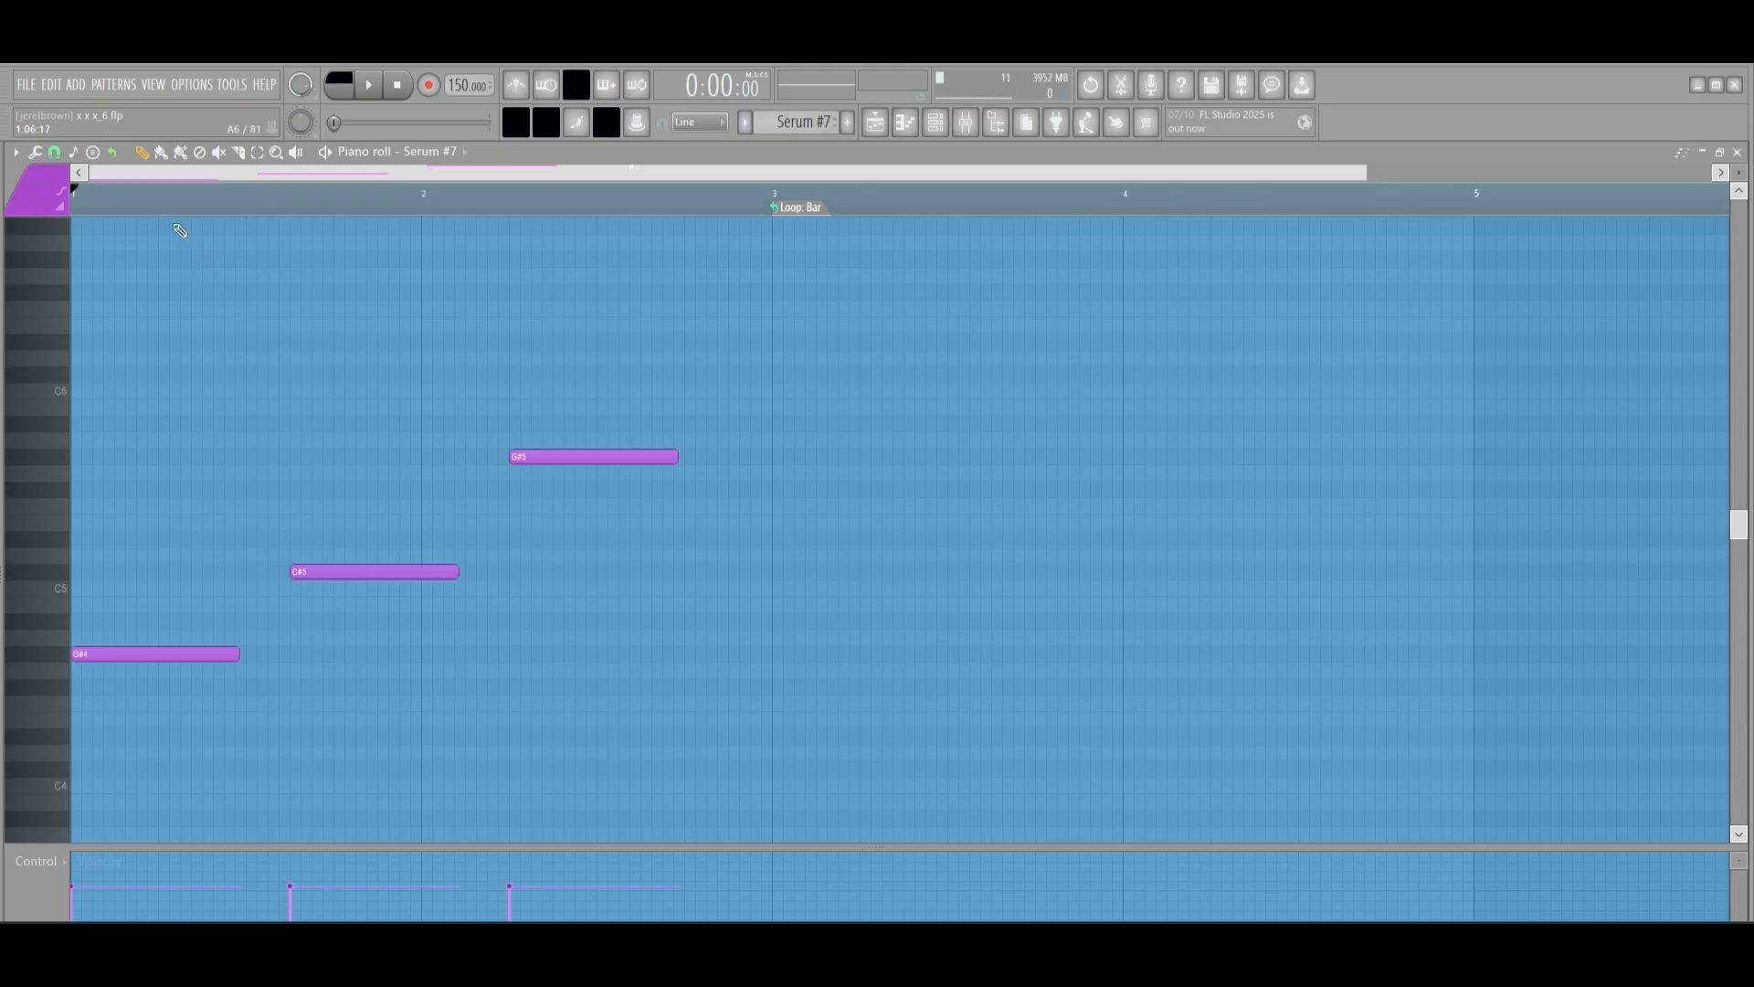
key(space)
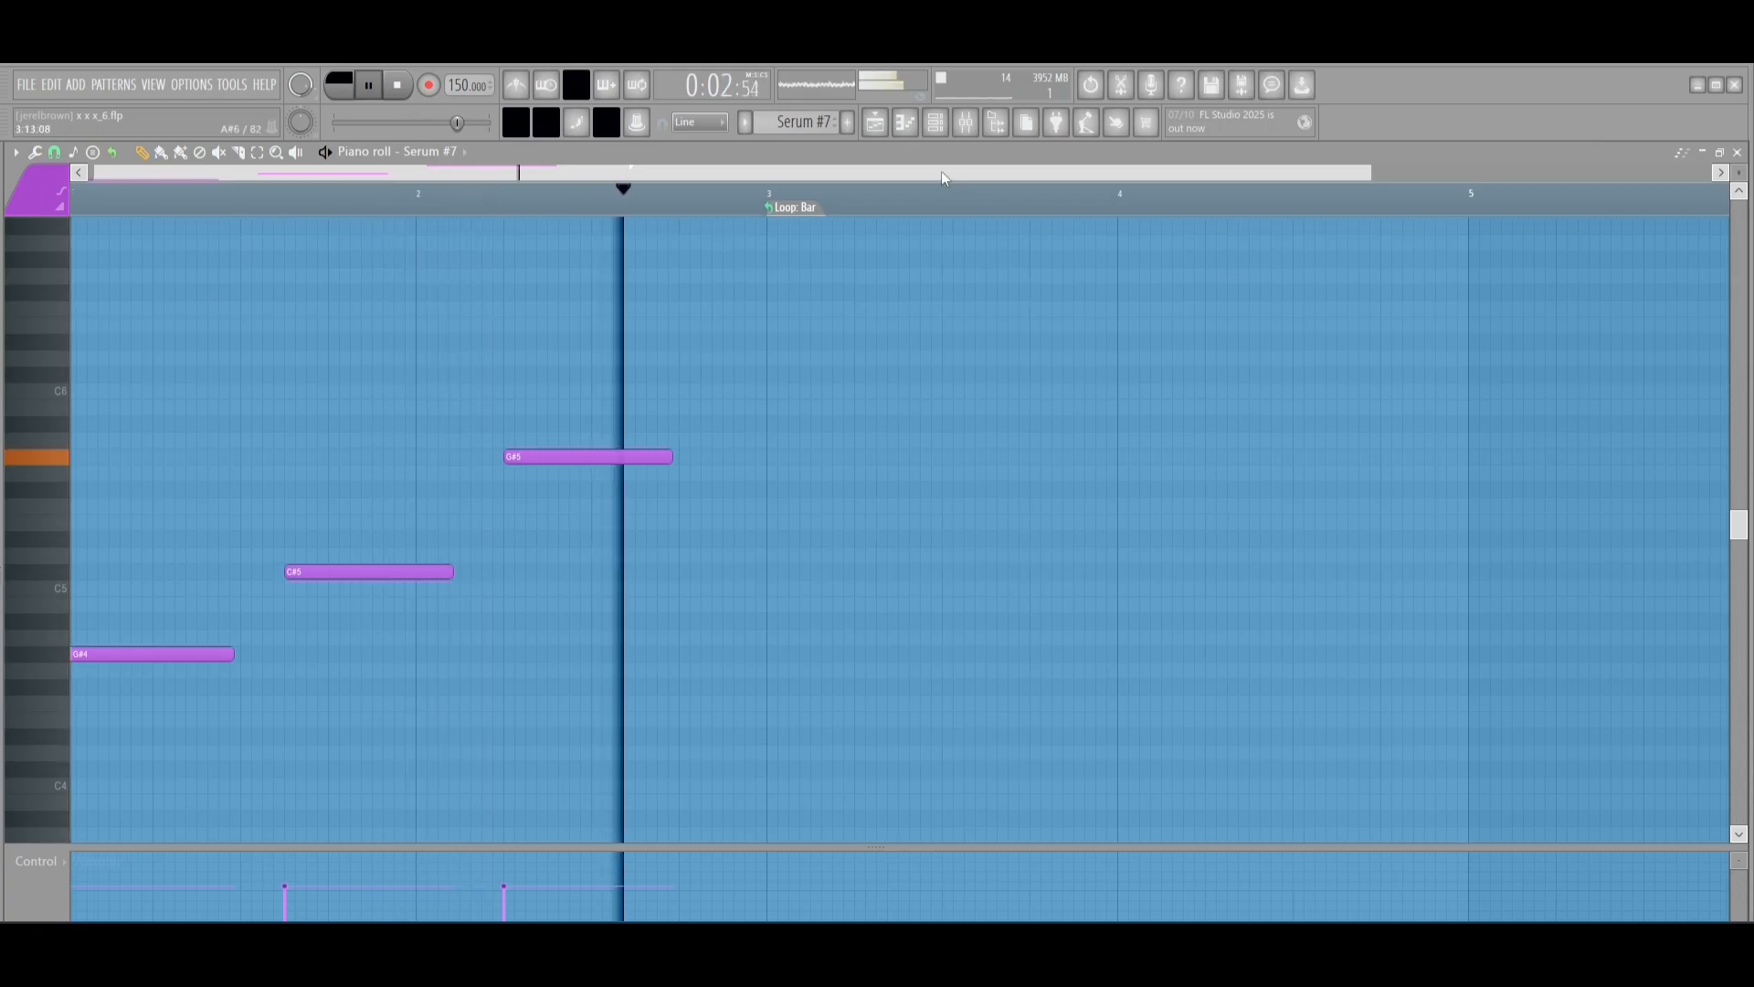
key(space)
- Switch to the Serum #6 pattern, view the Serum #6 channel's synth preset, and play back its notes in the piano roll
click(883, 125)
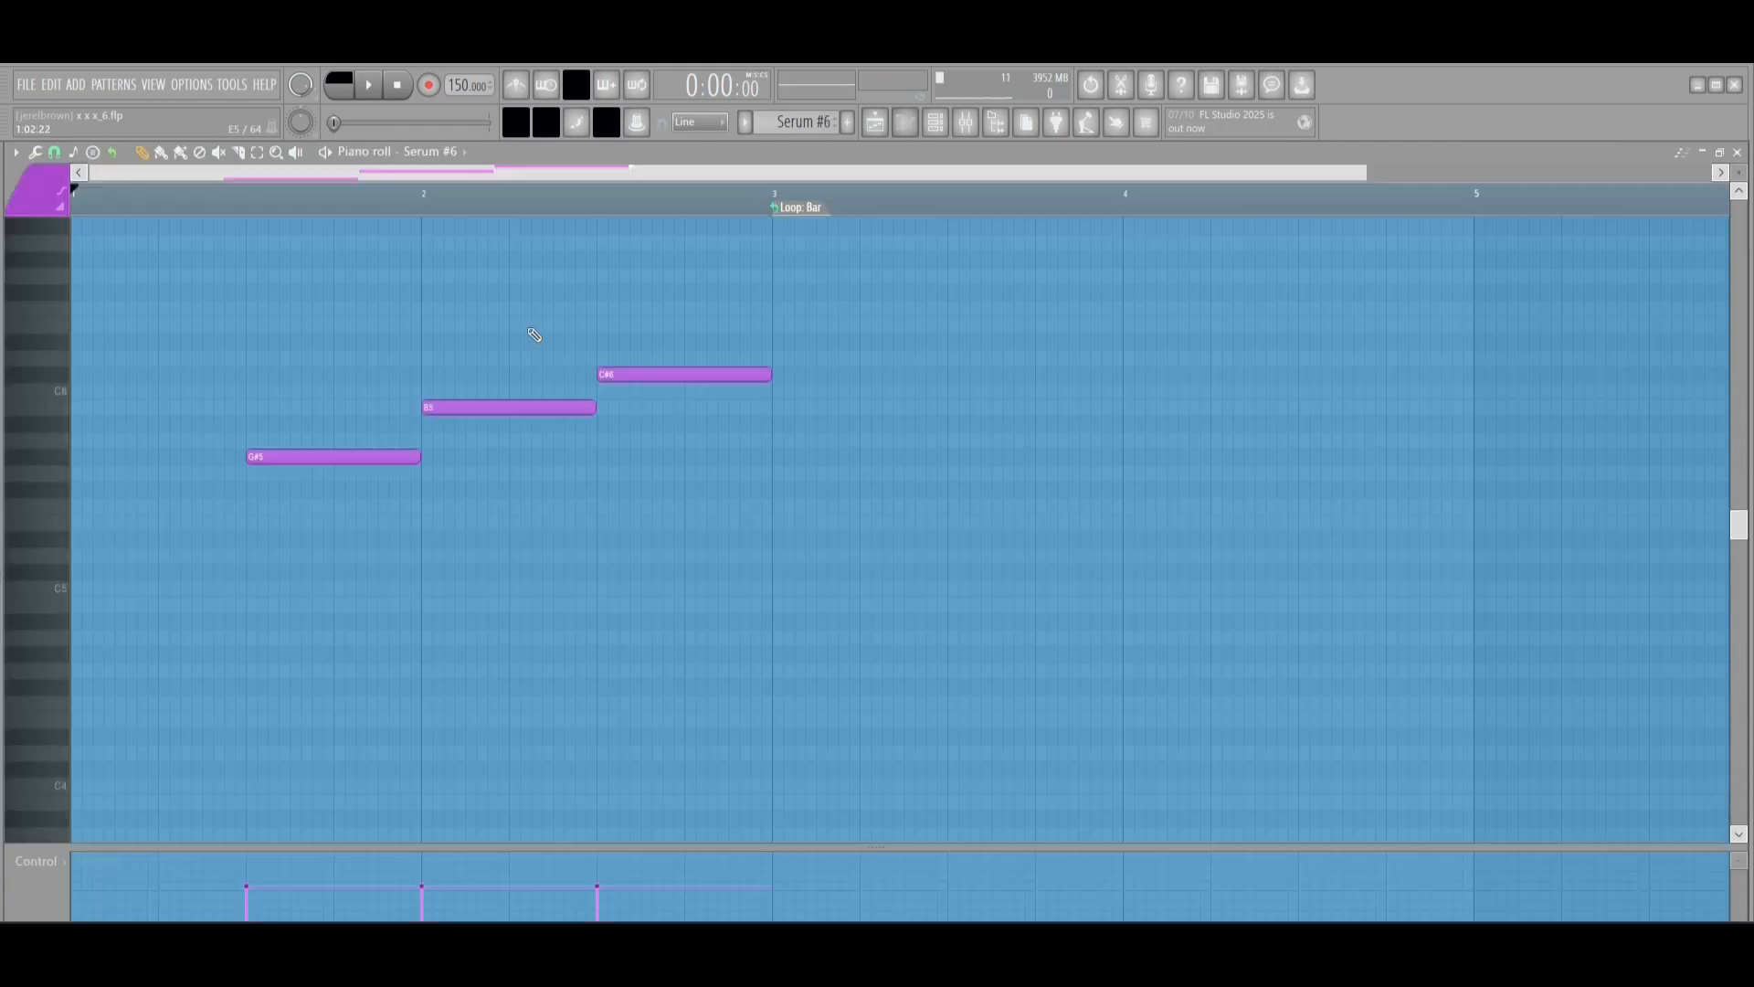
scroll(430, 325, up, 3)
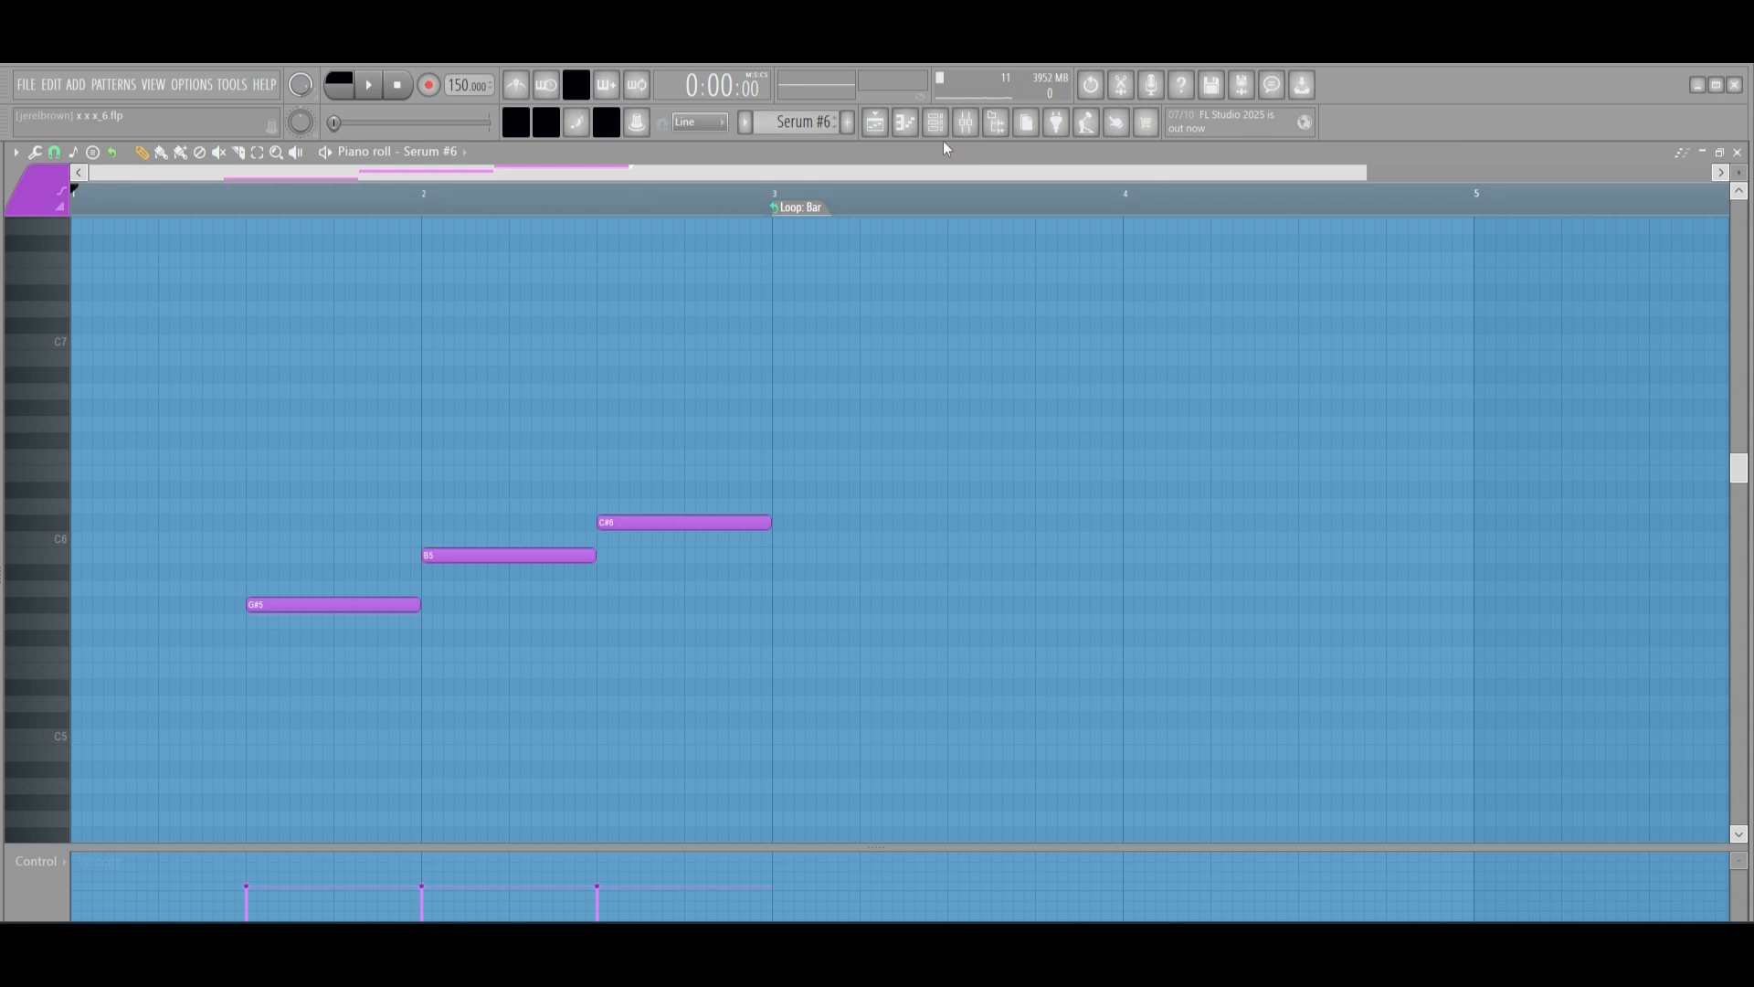
click(936, 122)
click(173, 803)
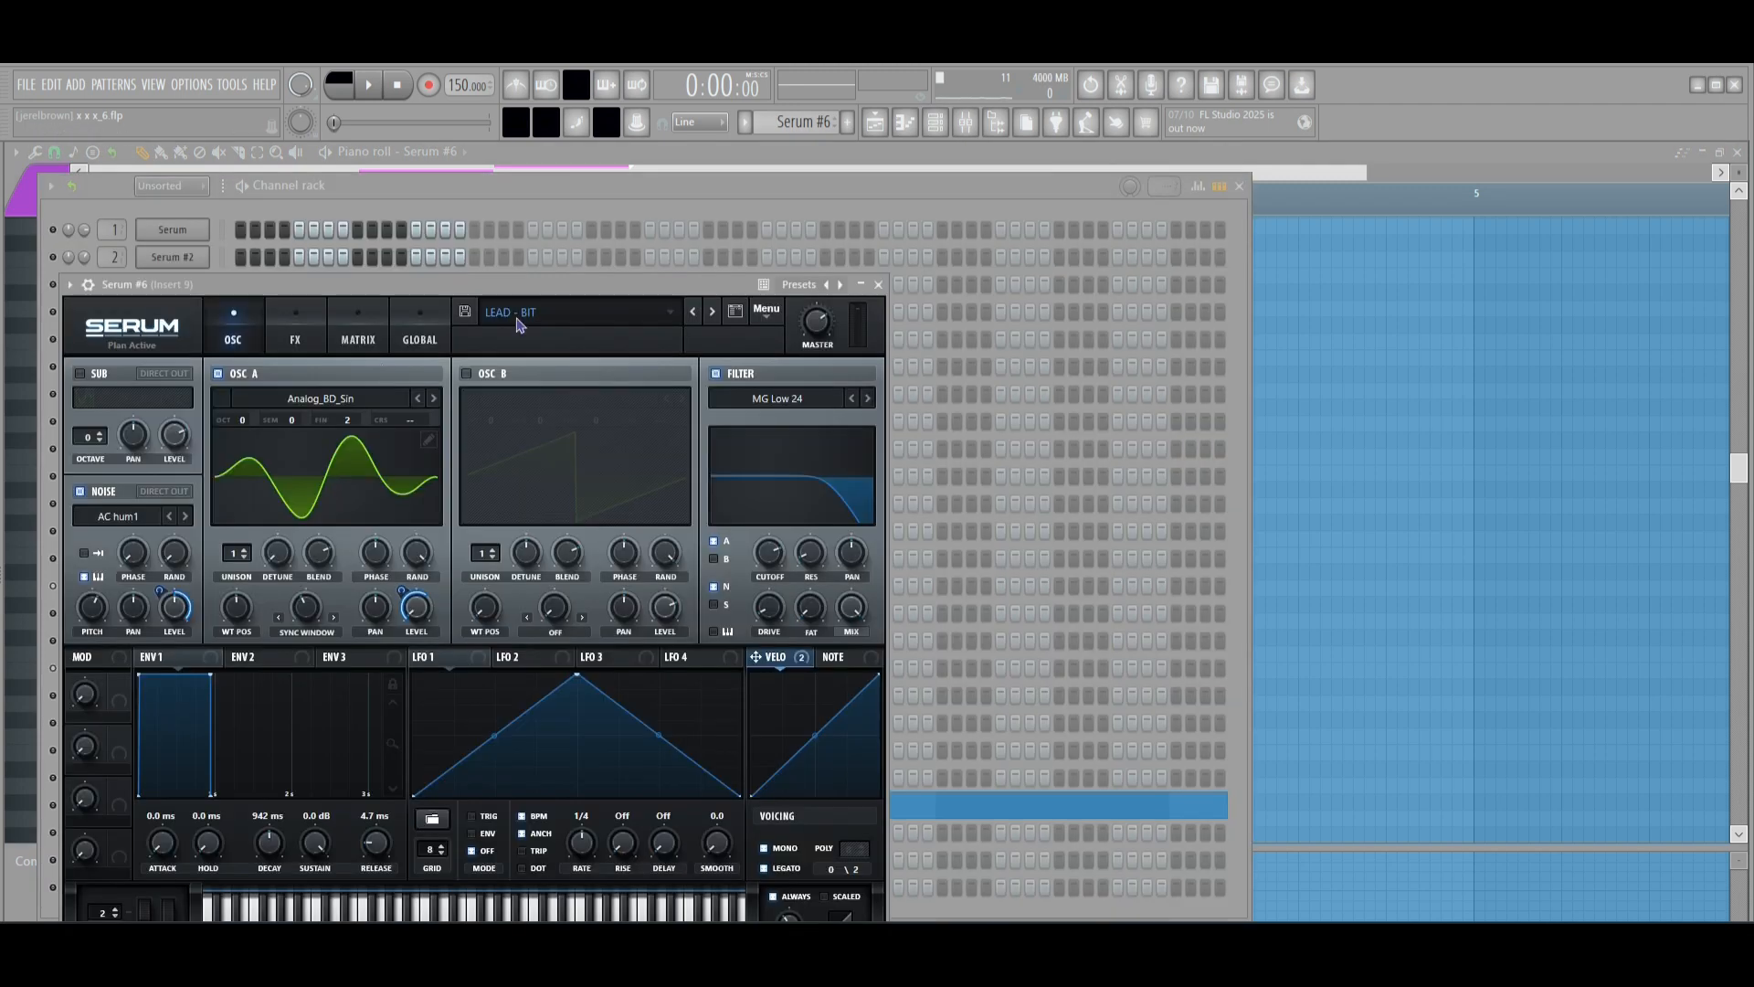
click(906, 128)
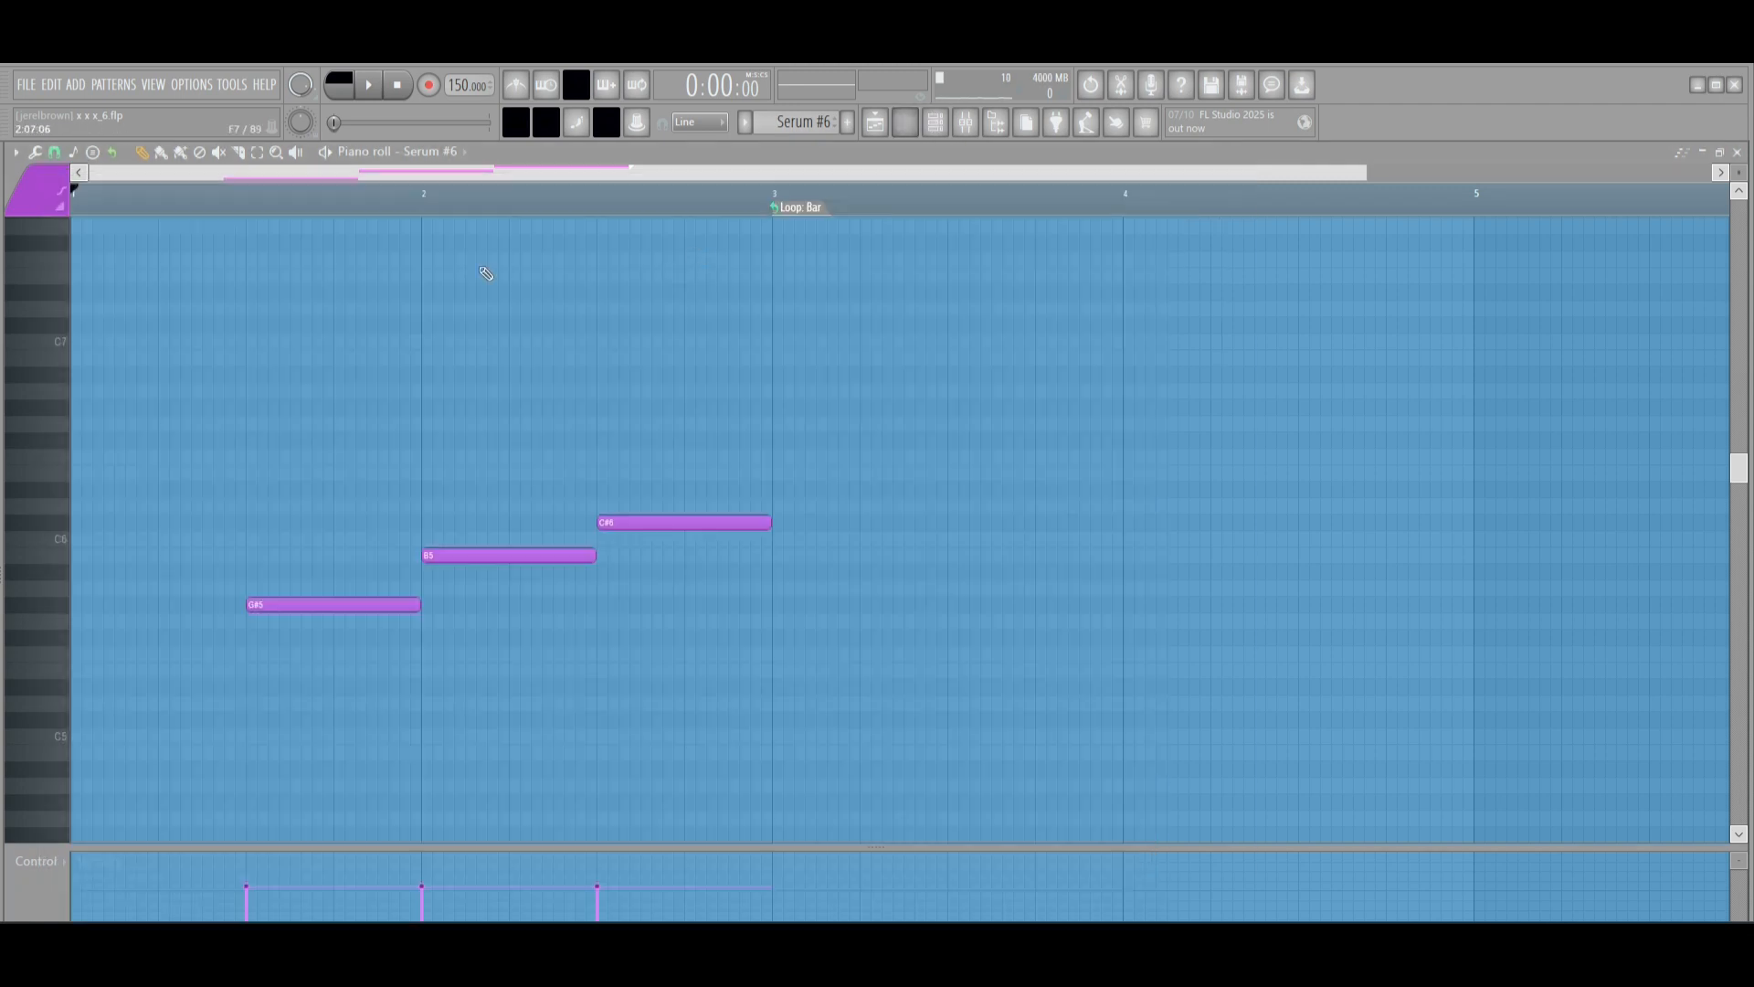
key(space)
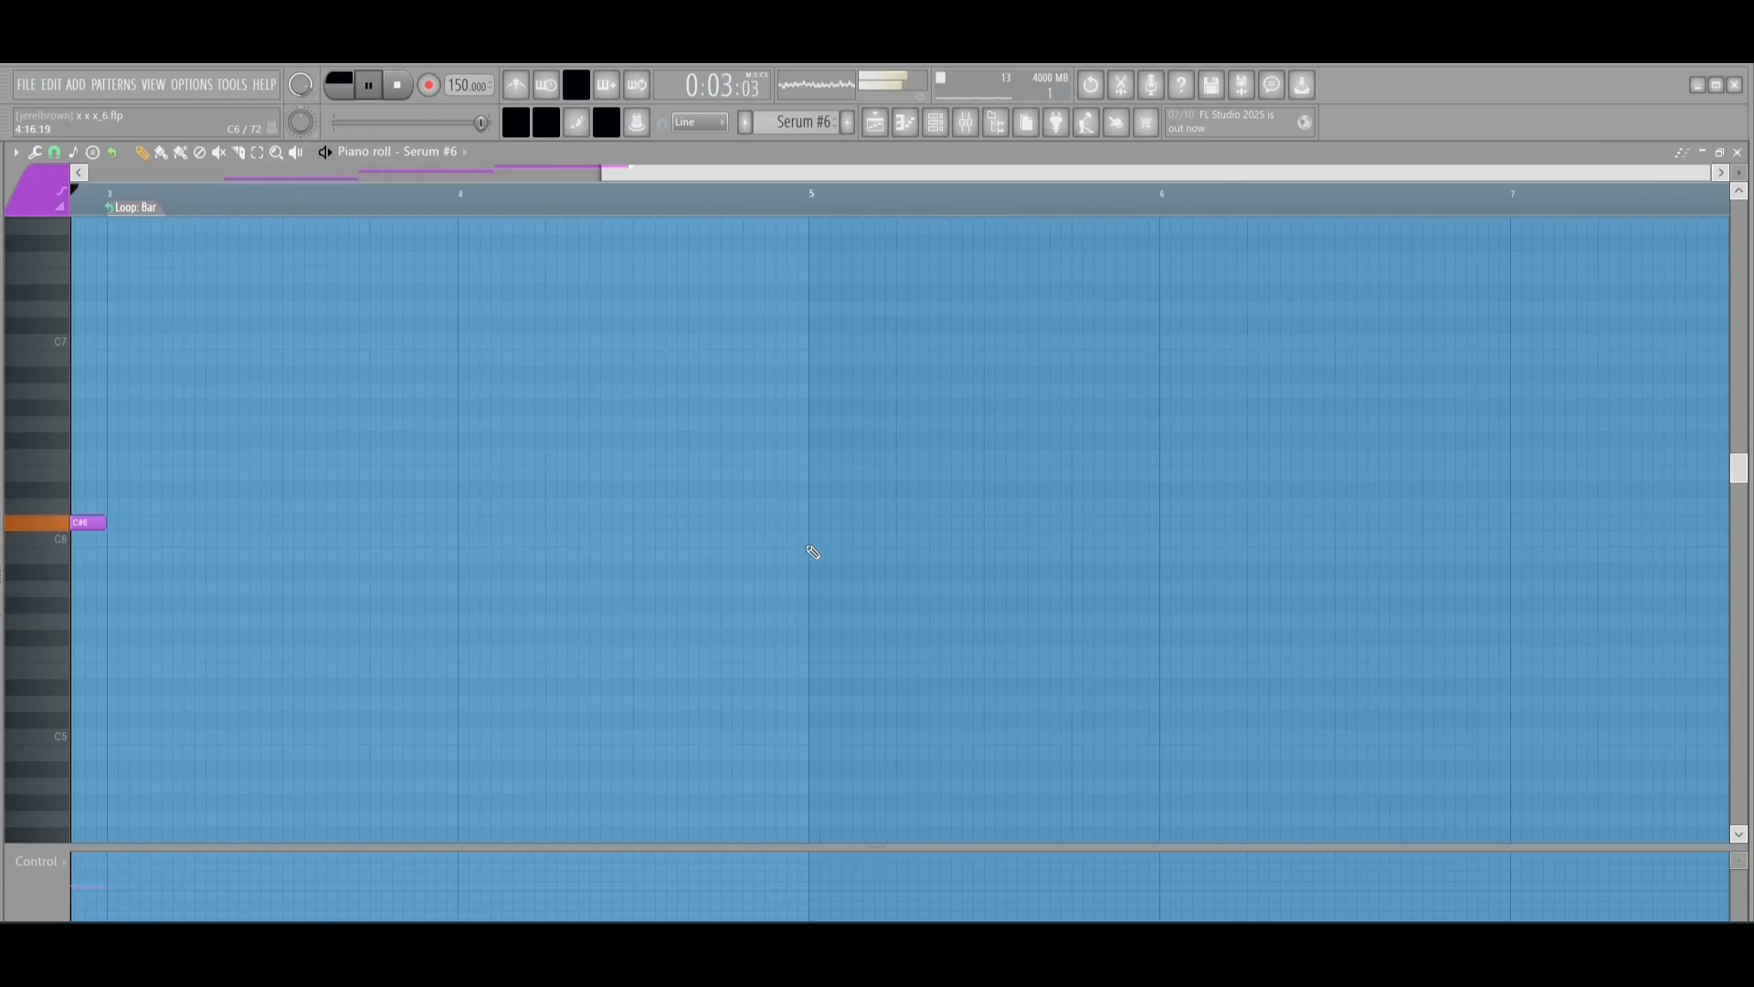
key(space)
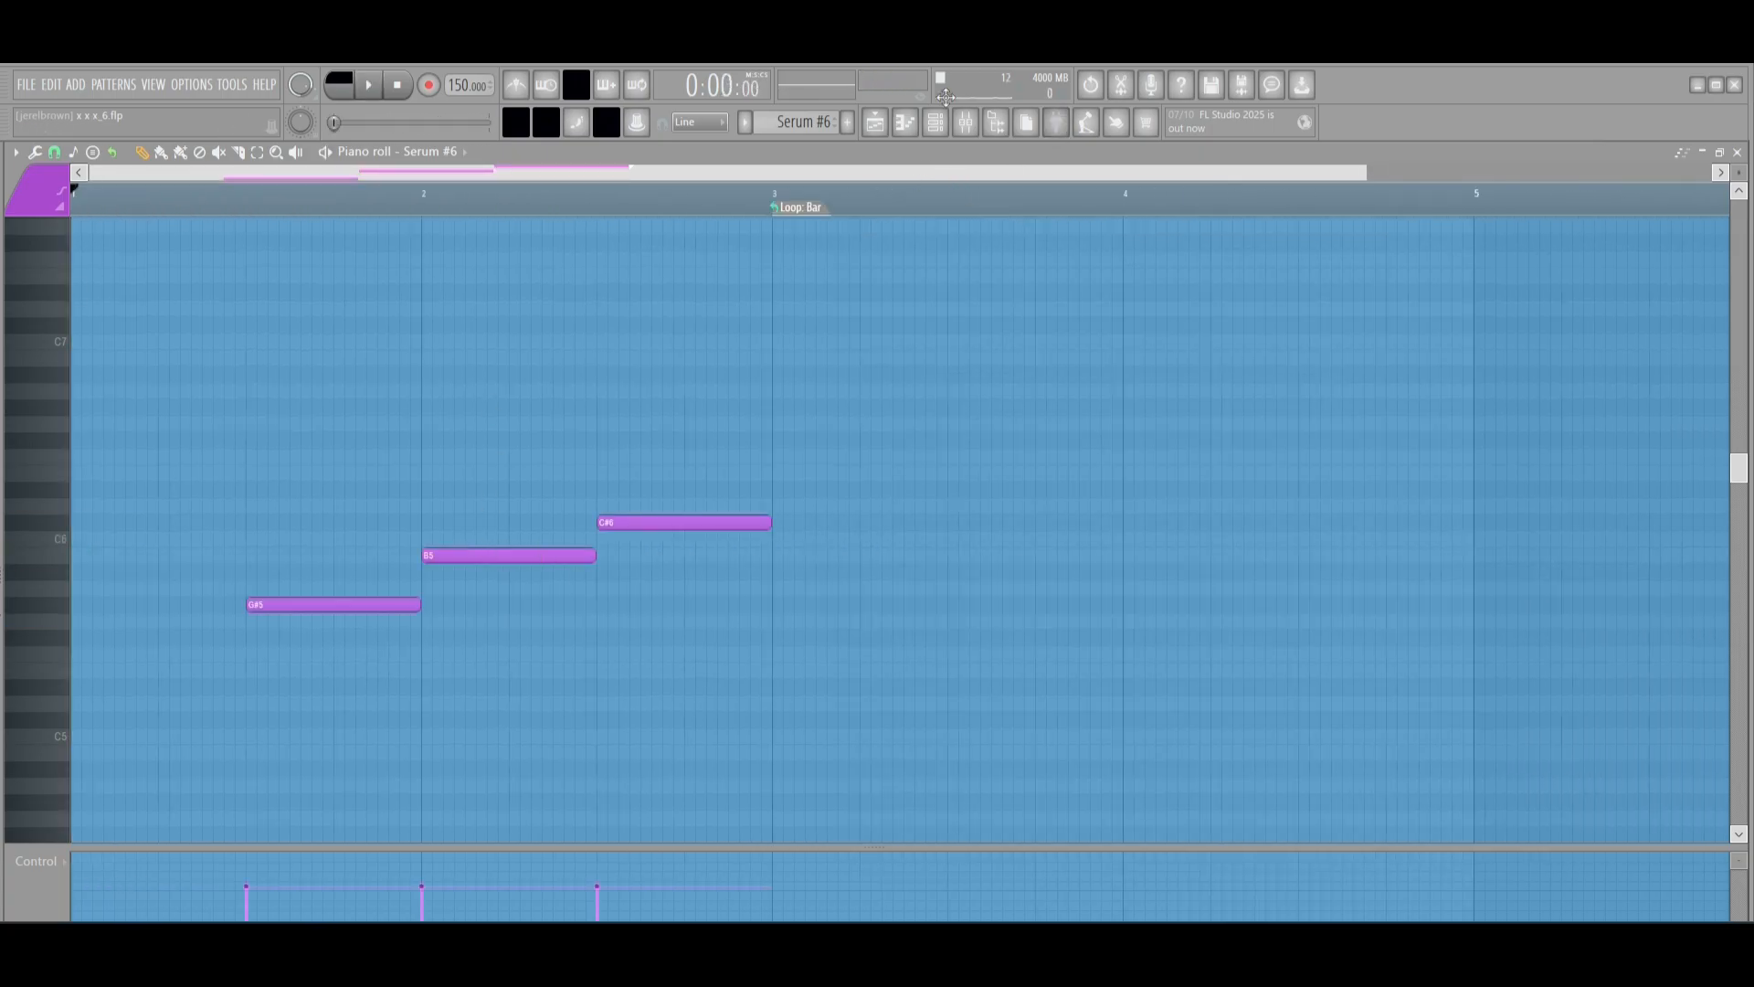
- Return to the playlist and play back the arrangement's melody tracks with the drum tracks muted
click(877, 127)
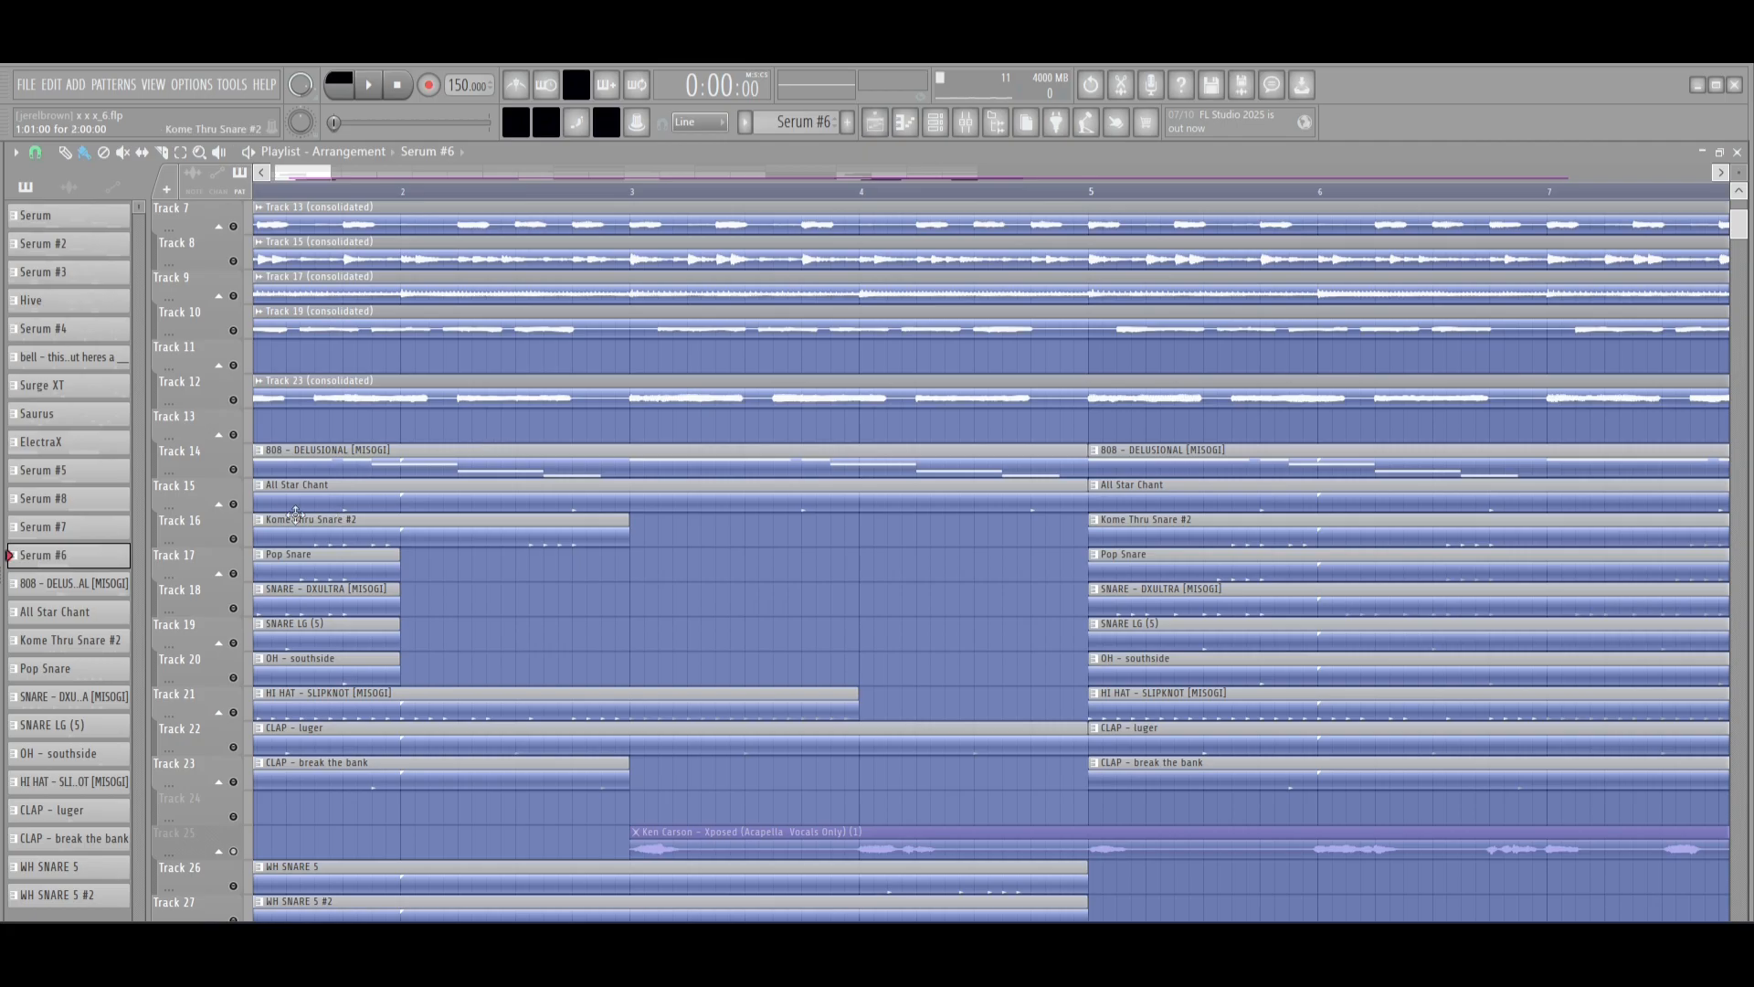
click(77, 507)
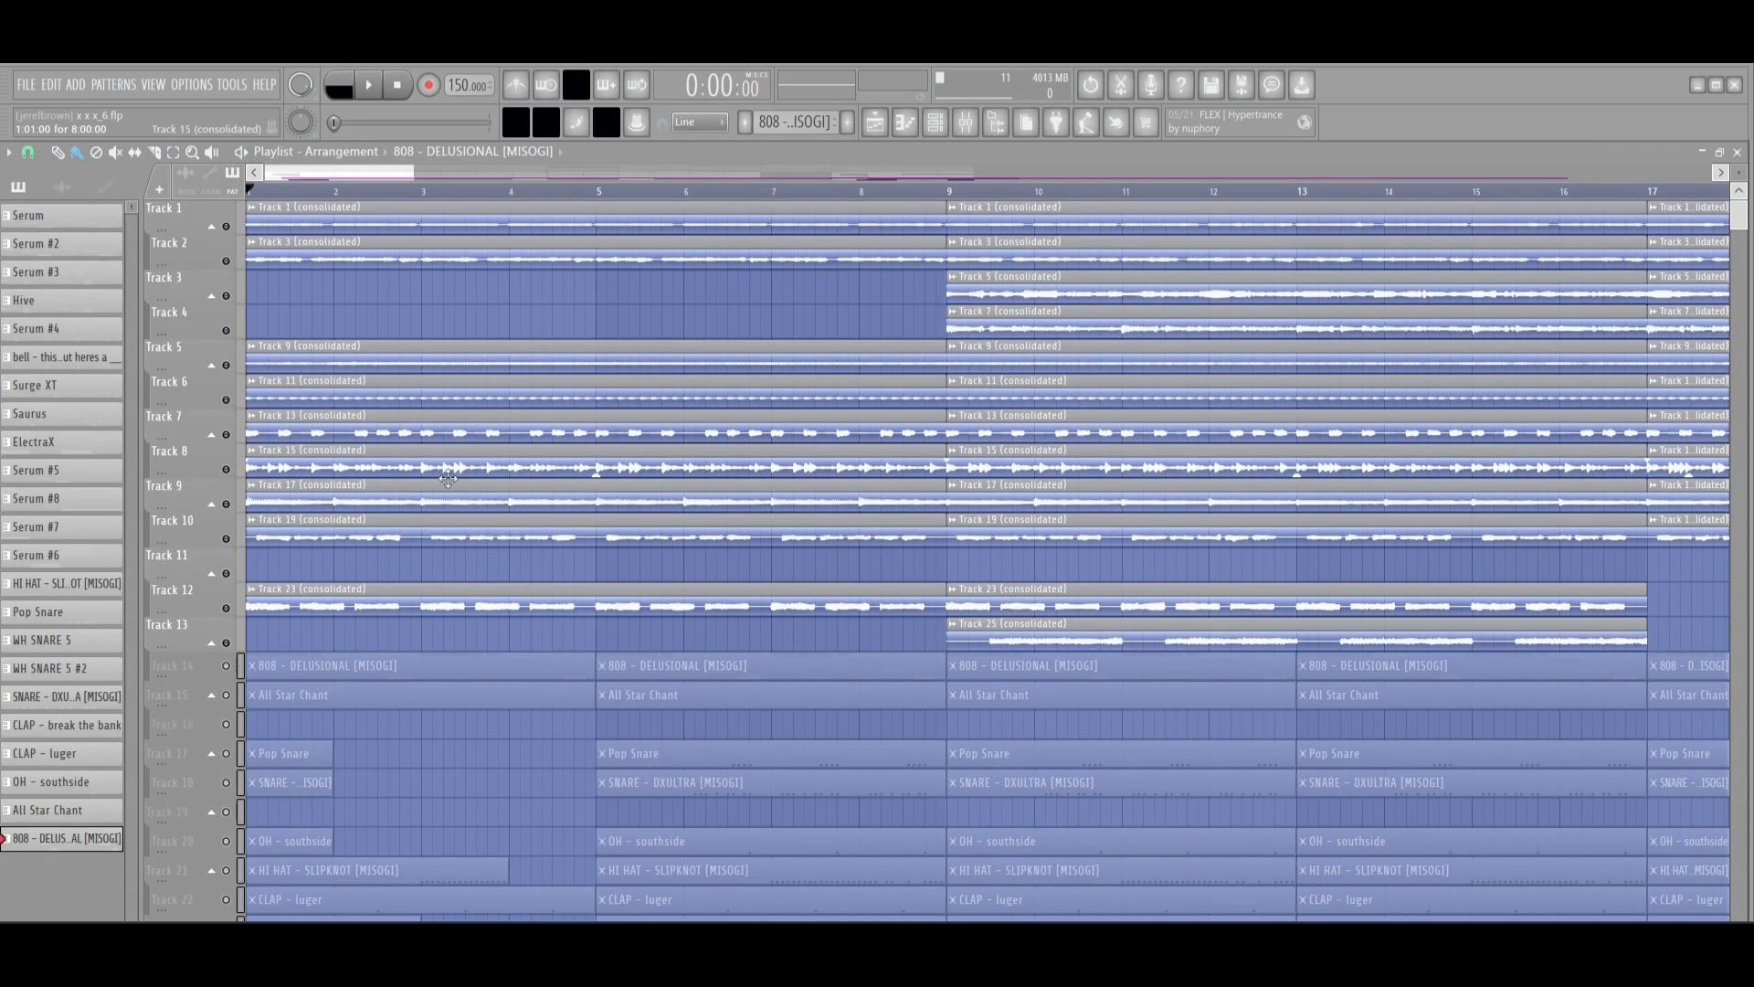
key(space)
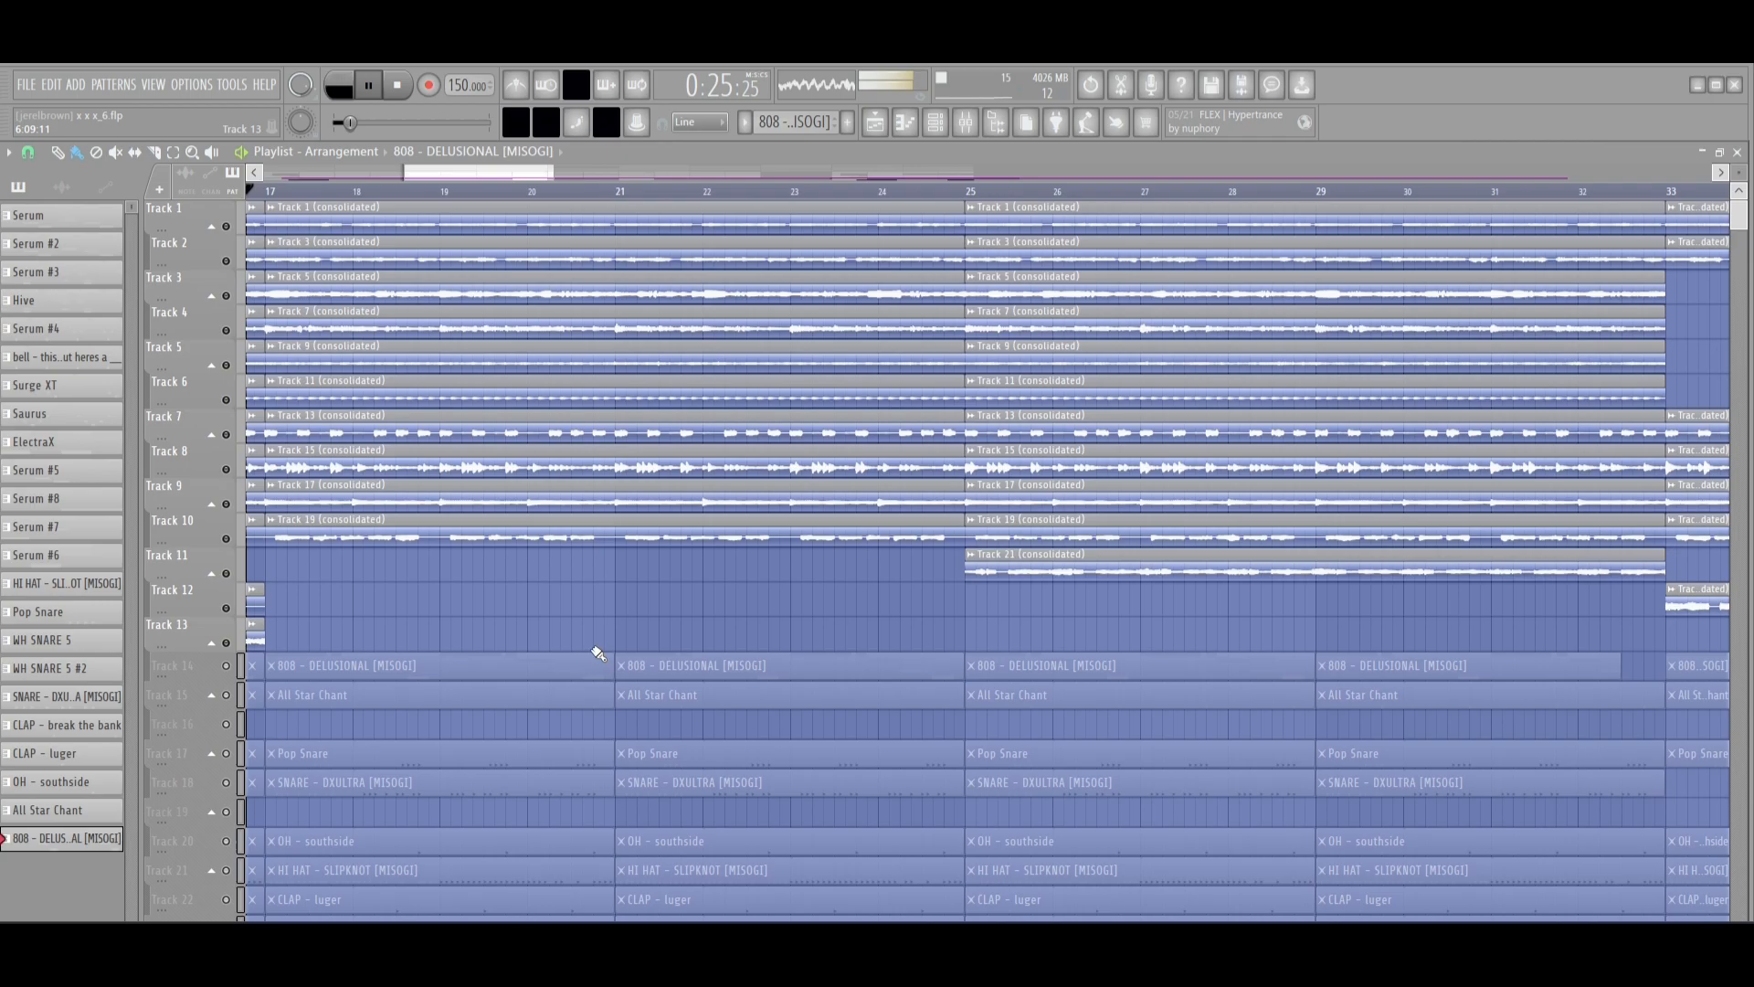
scroll(599, 653, down, 2)
key(space)
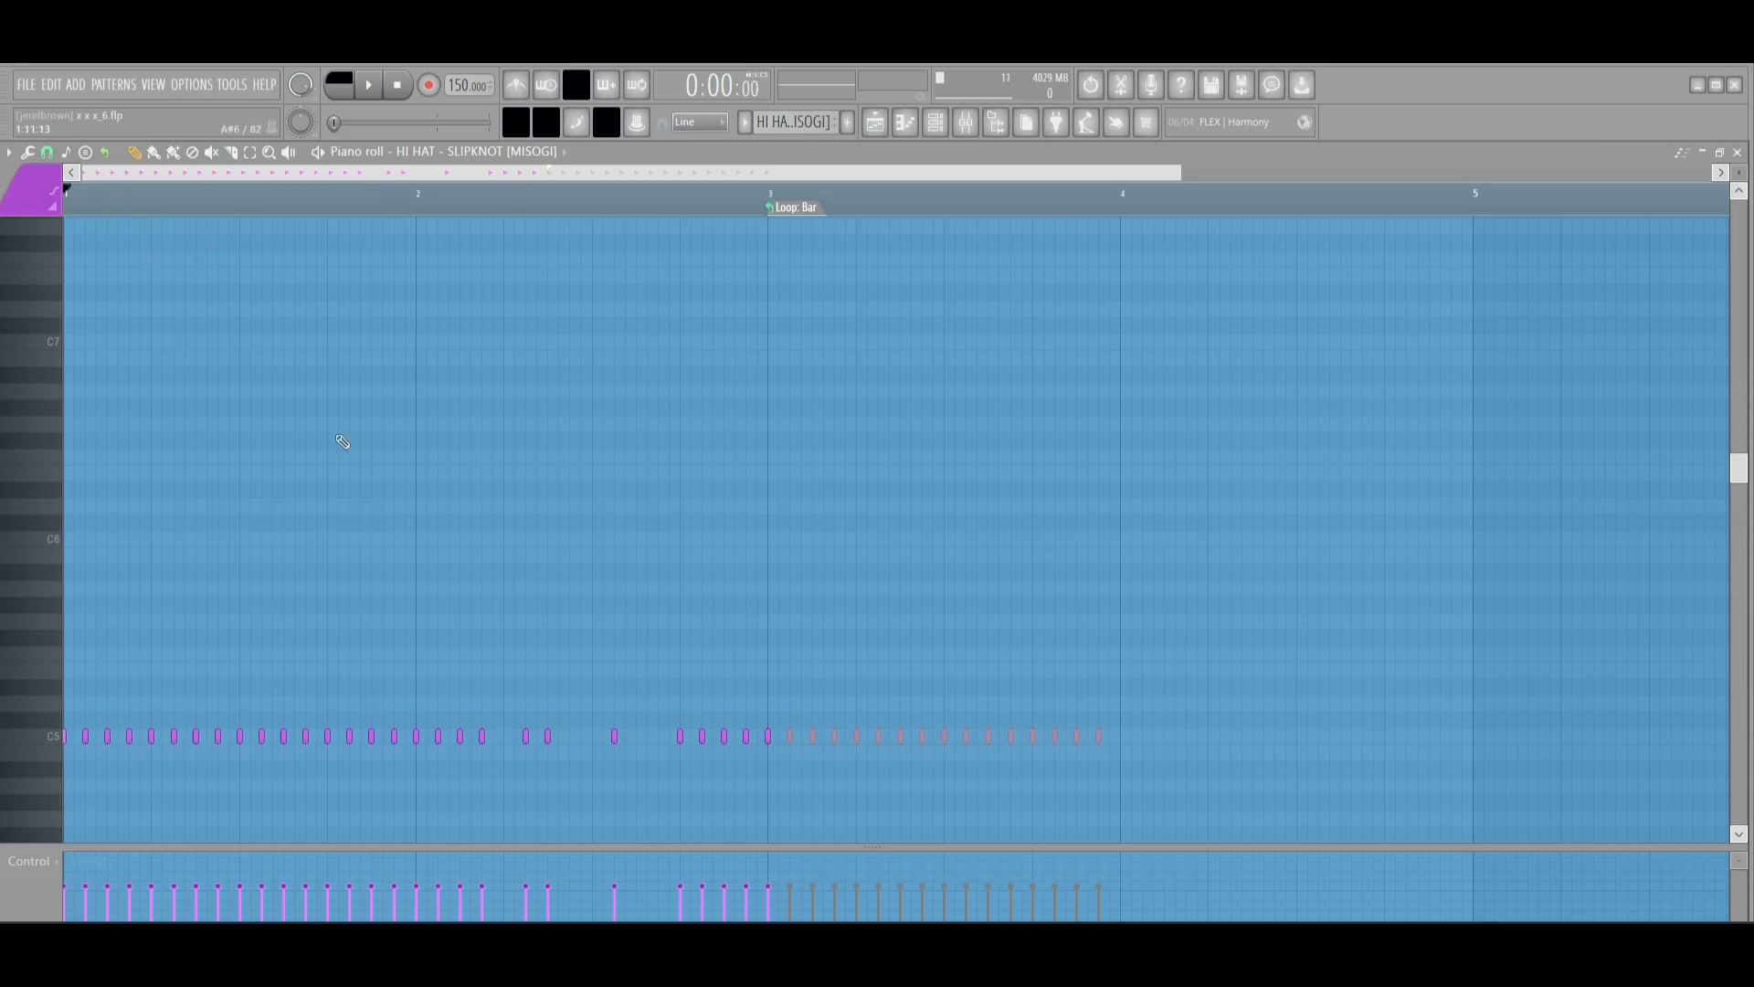
- Play back the HI HAT - SLIPKNOT [MISOGI] pattern and the Pop Snare pattern in the piano roll
key(space)
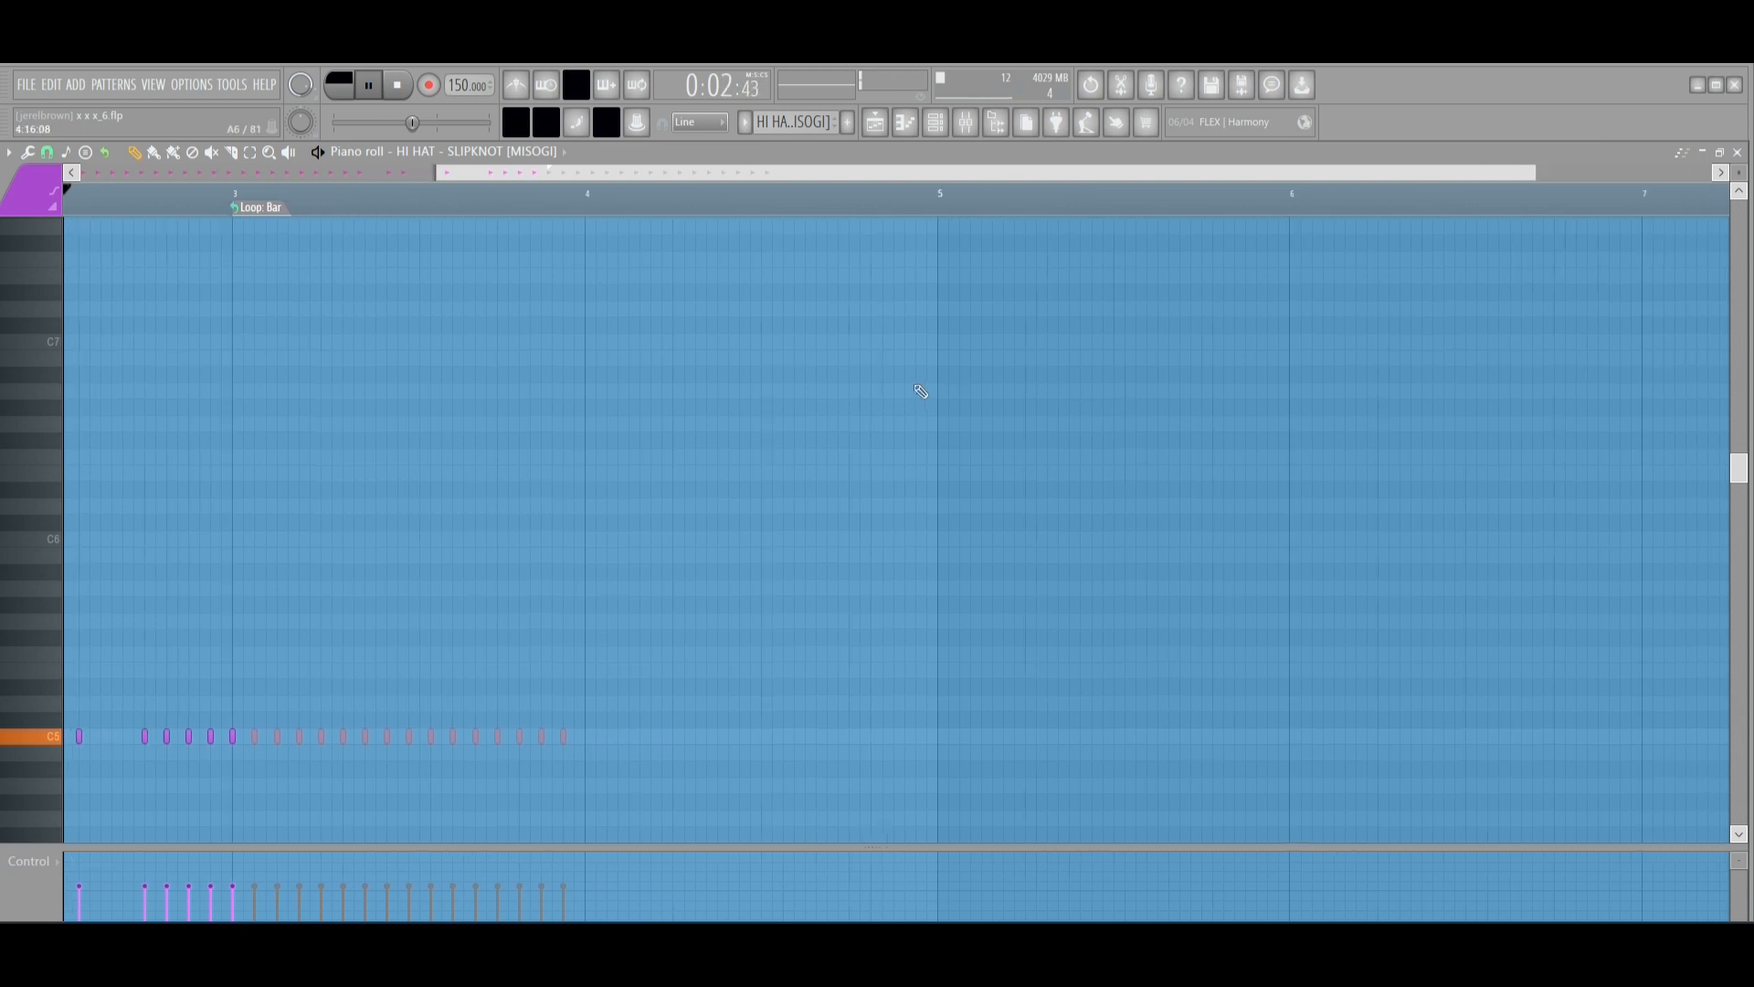
key(space)
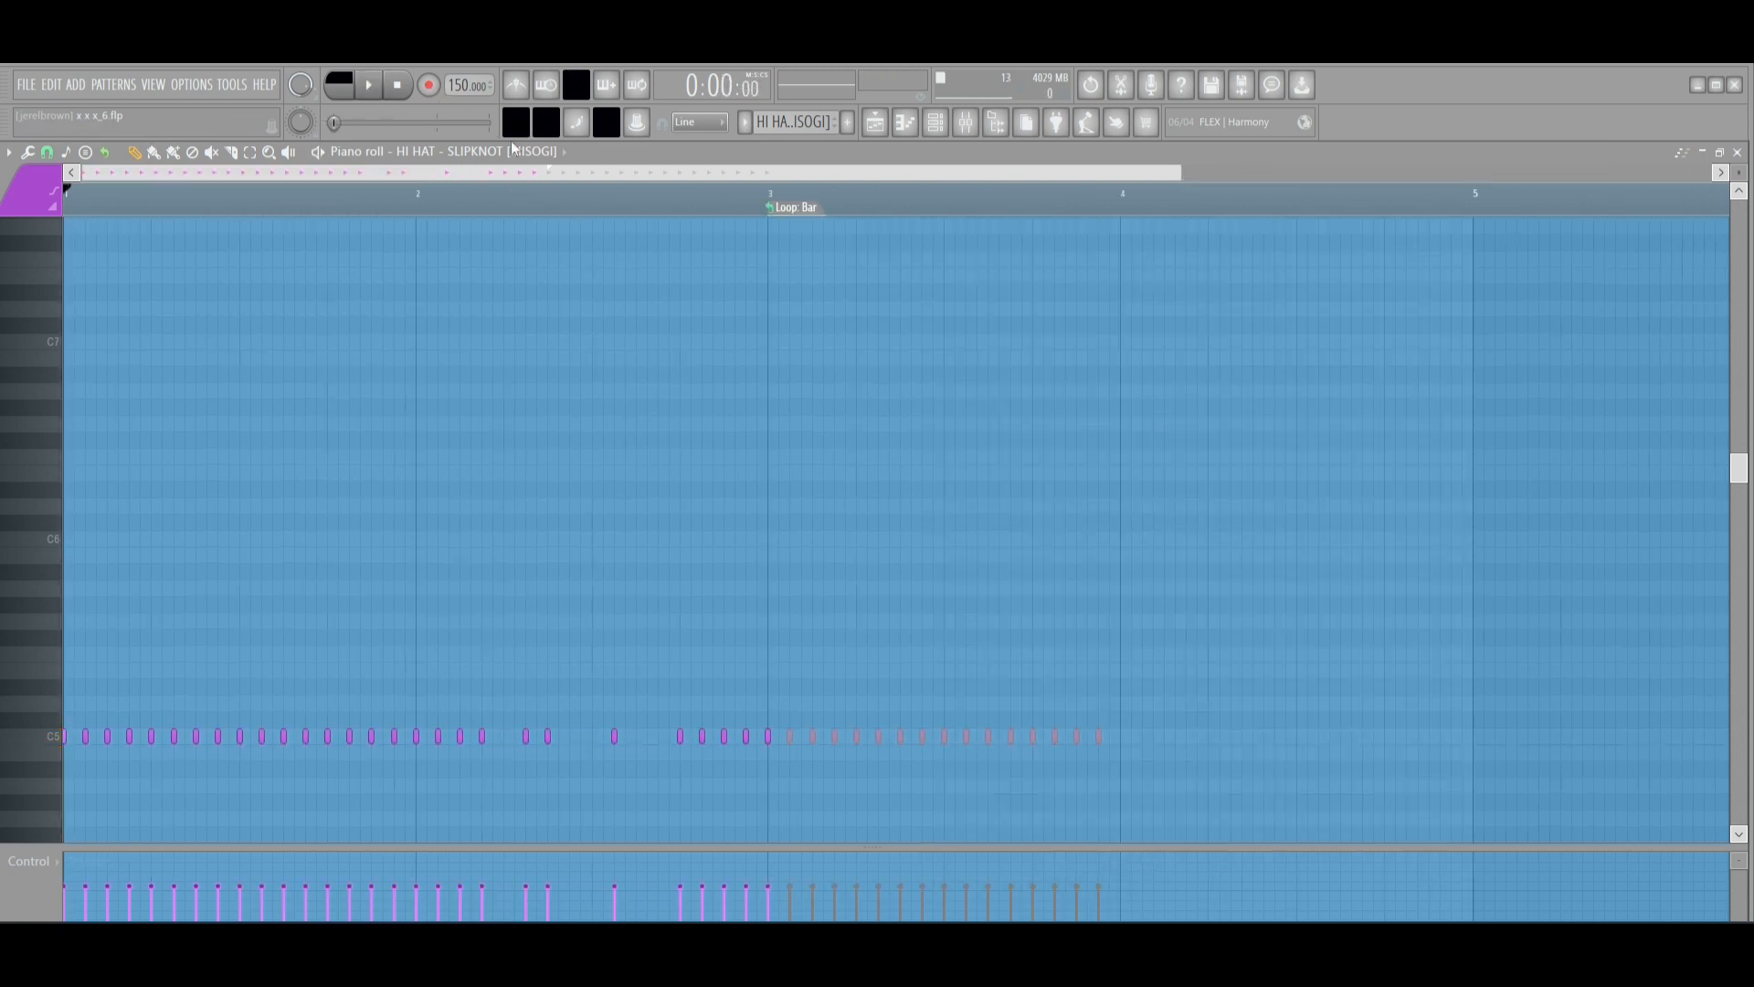
key(KP_Add)
click(503, 154)
key(space)
click(436, 717)
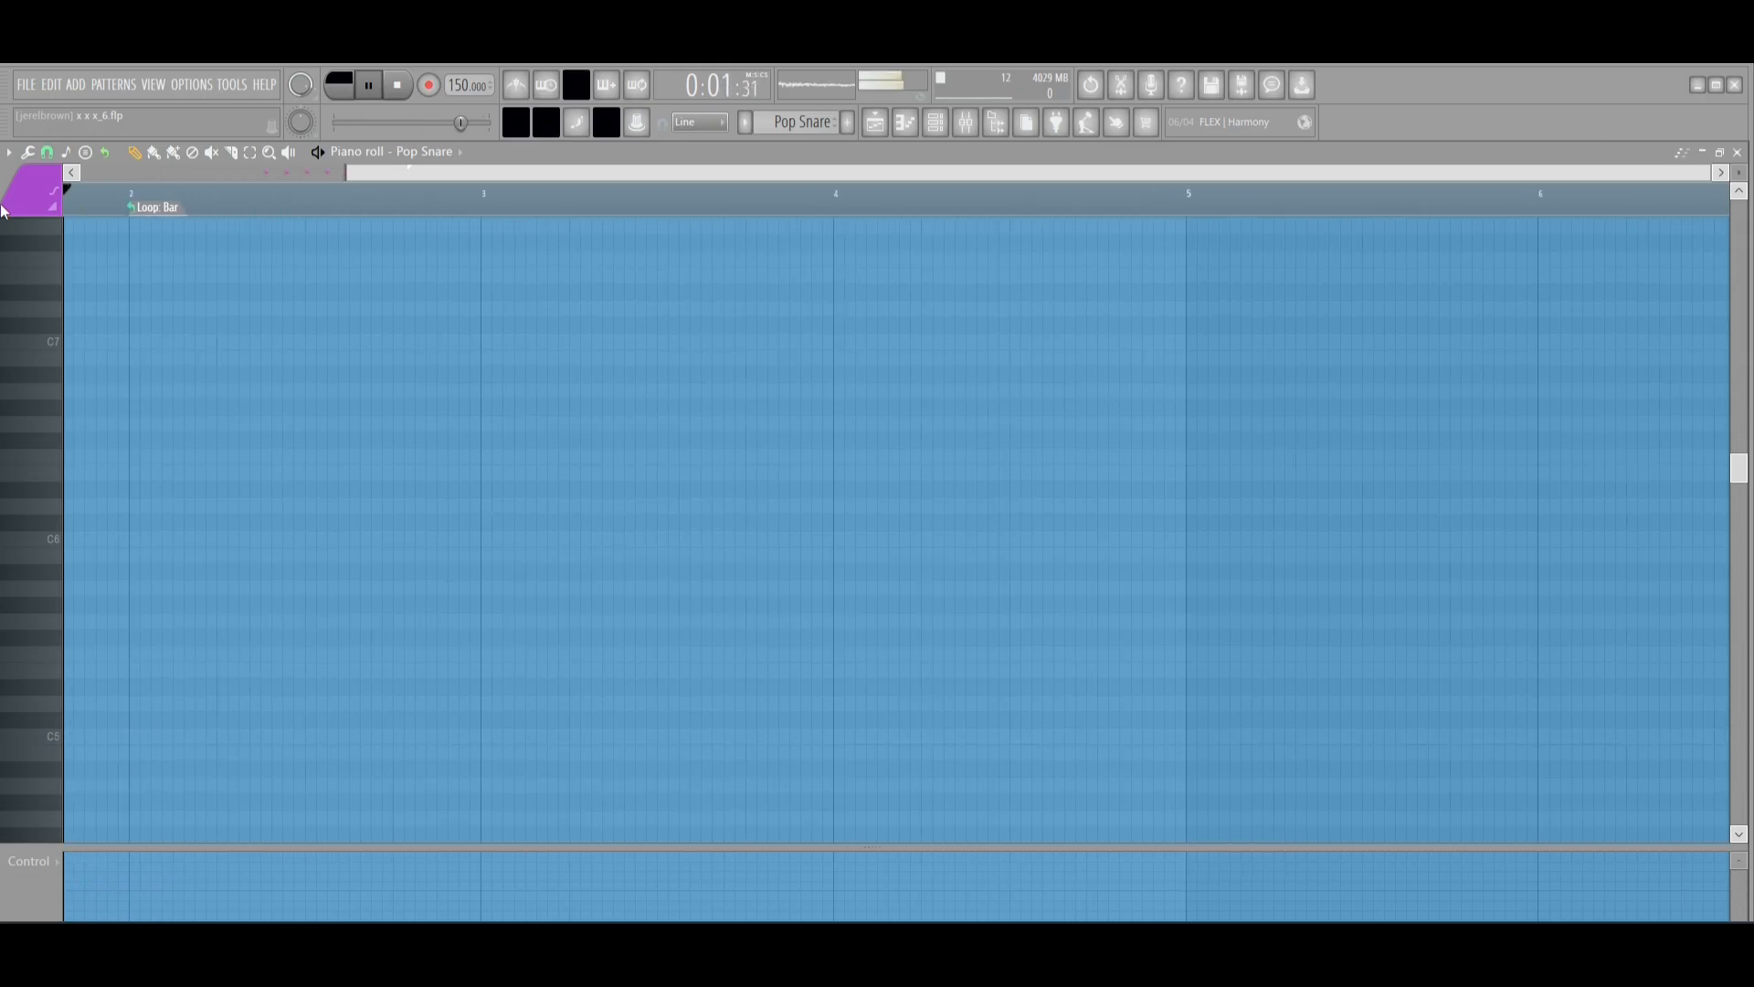
key(space)
- View the WH SNARE 5 pattern's notes and play back the WH SNARE 5 #2 and SNARE - DXULTRA [MISOGI] patterns
key(KP_Add)
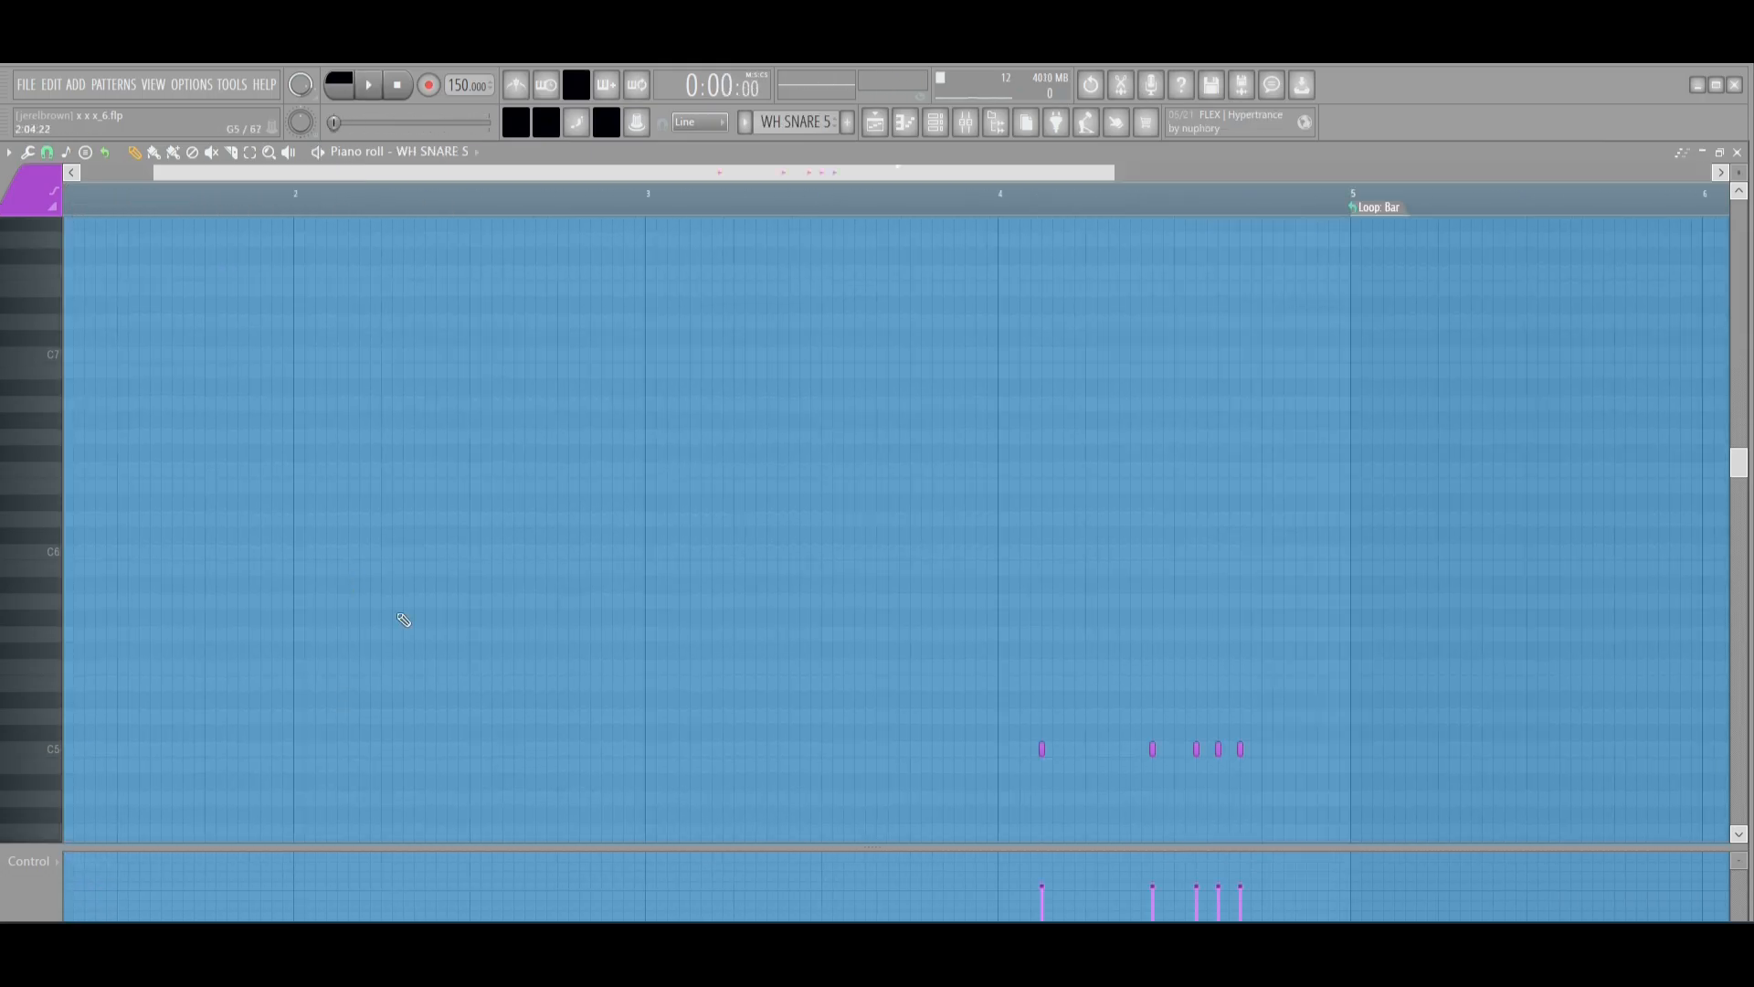
scroll(524, 508, down, 3)
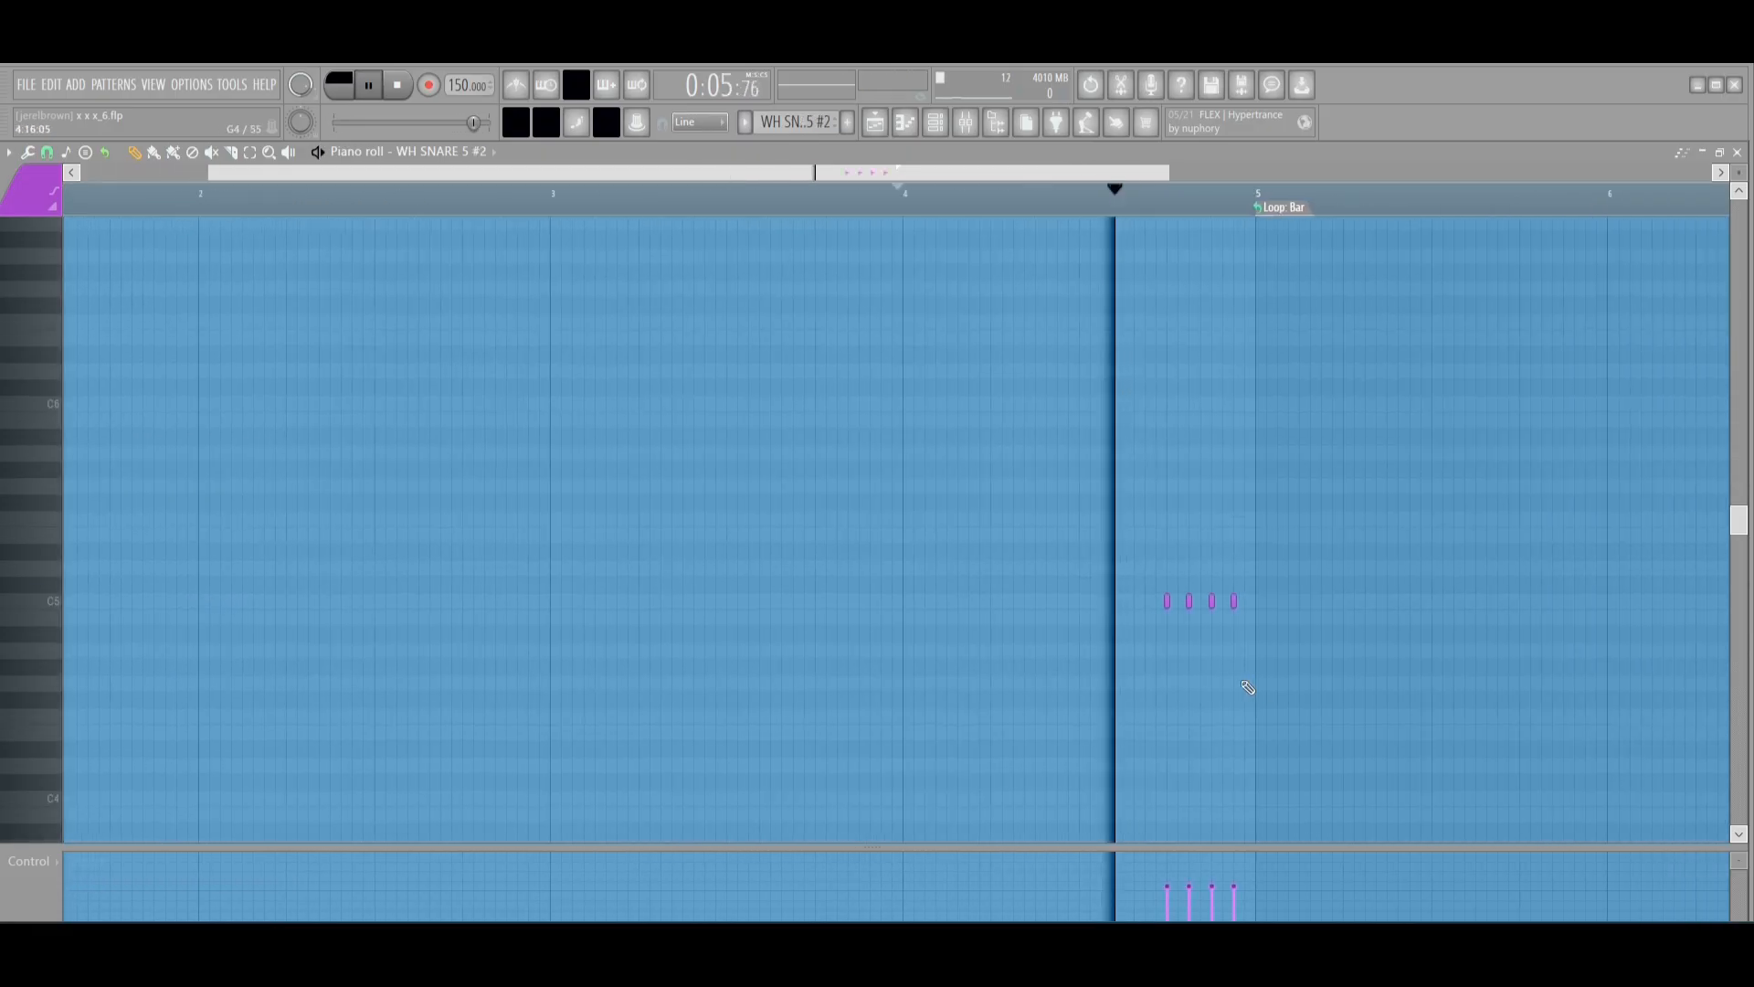
key(space)
key(KP_Add)
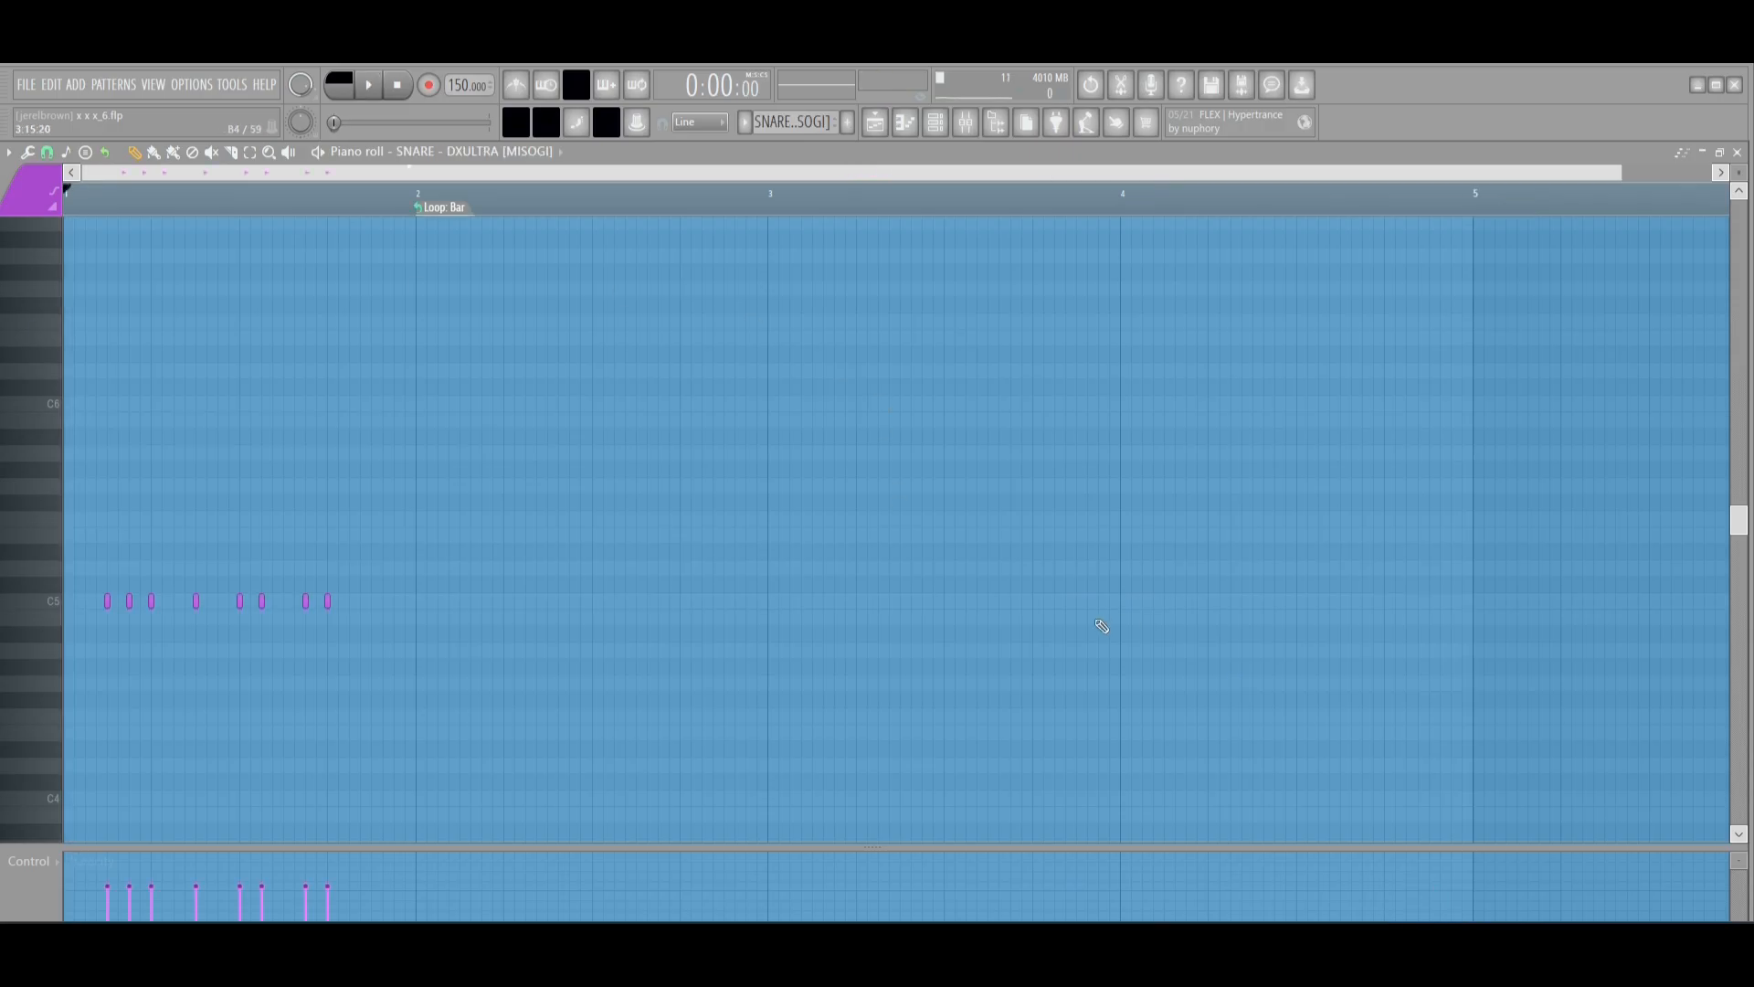
key(space)
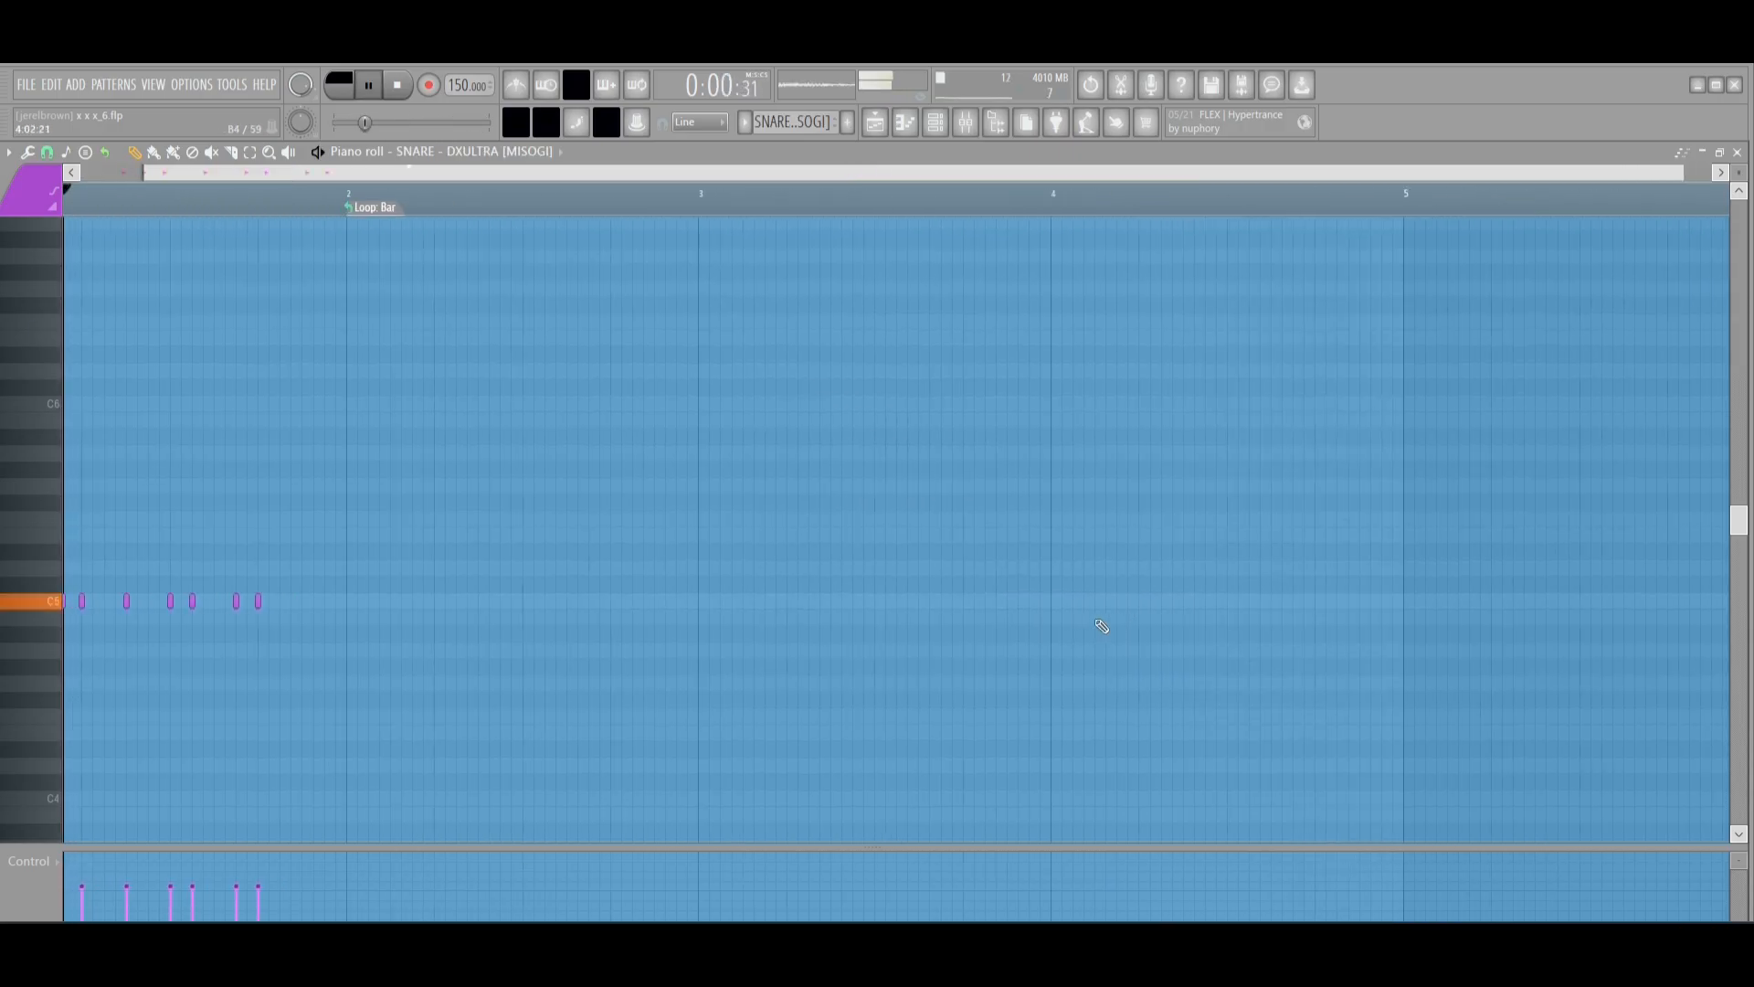
key(space)
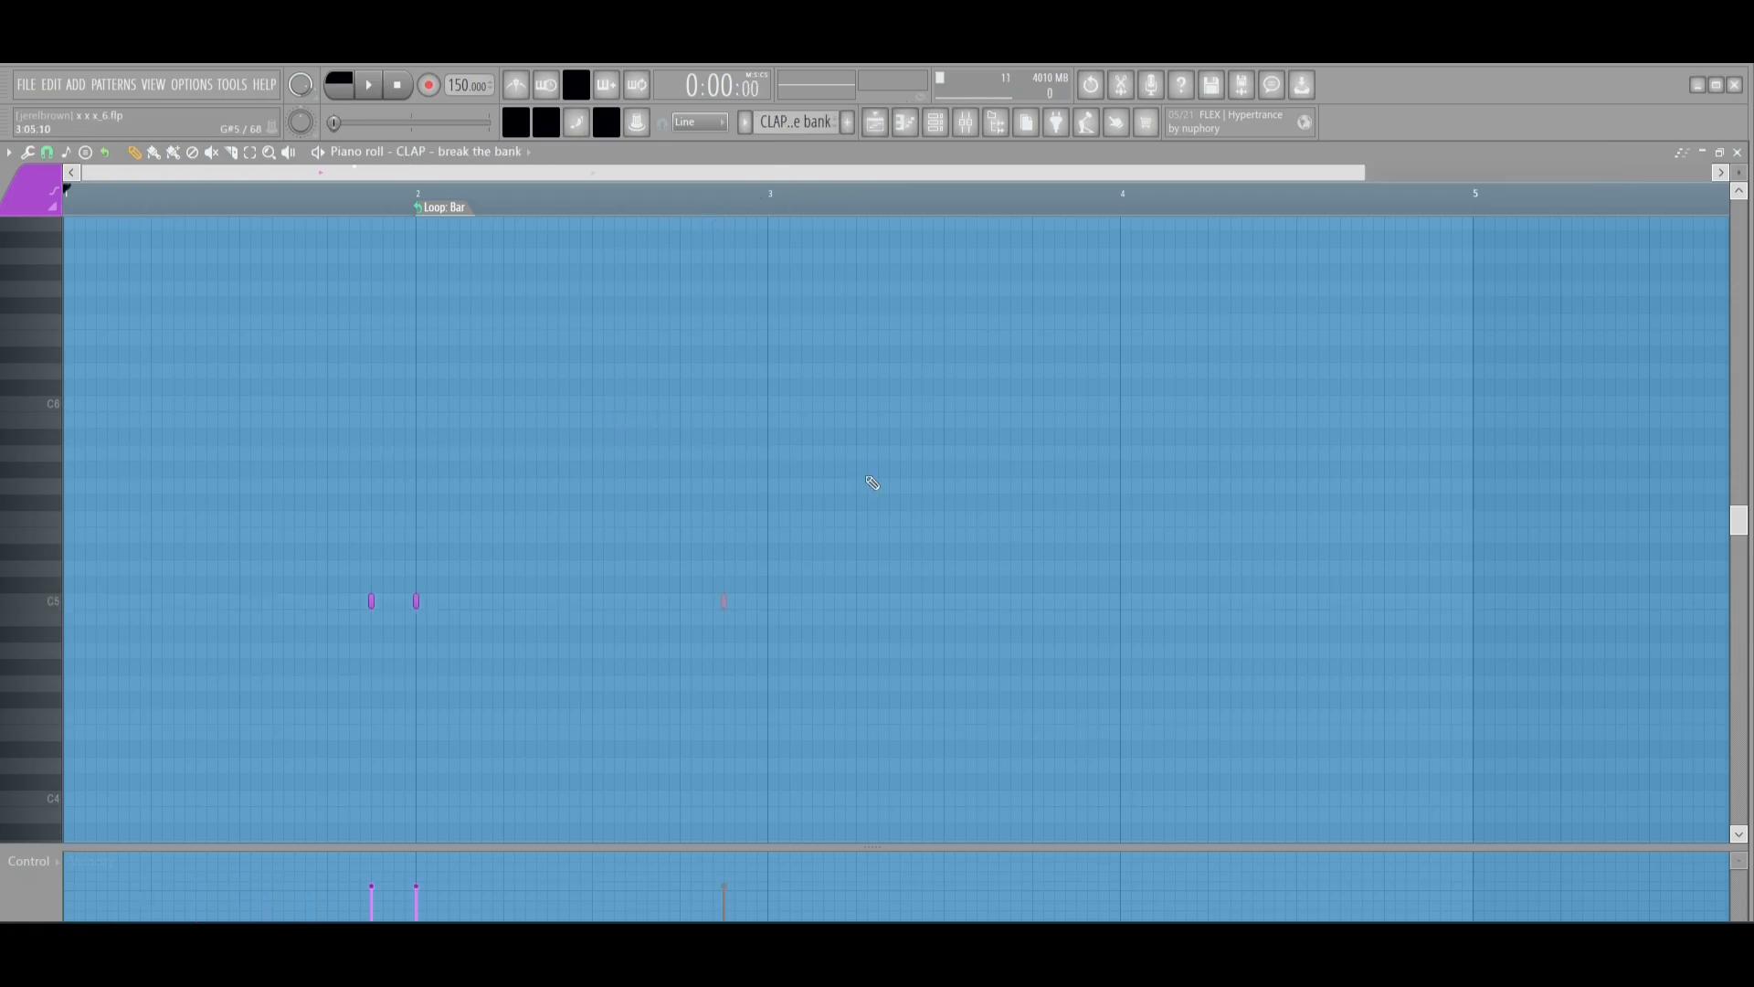
- Play back the CLAP - break the bank, CLAP - luger and OH - southside patterns in the piano roll
key(space)
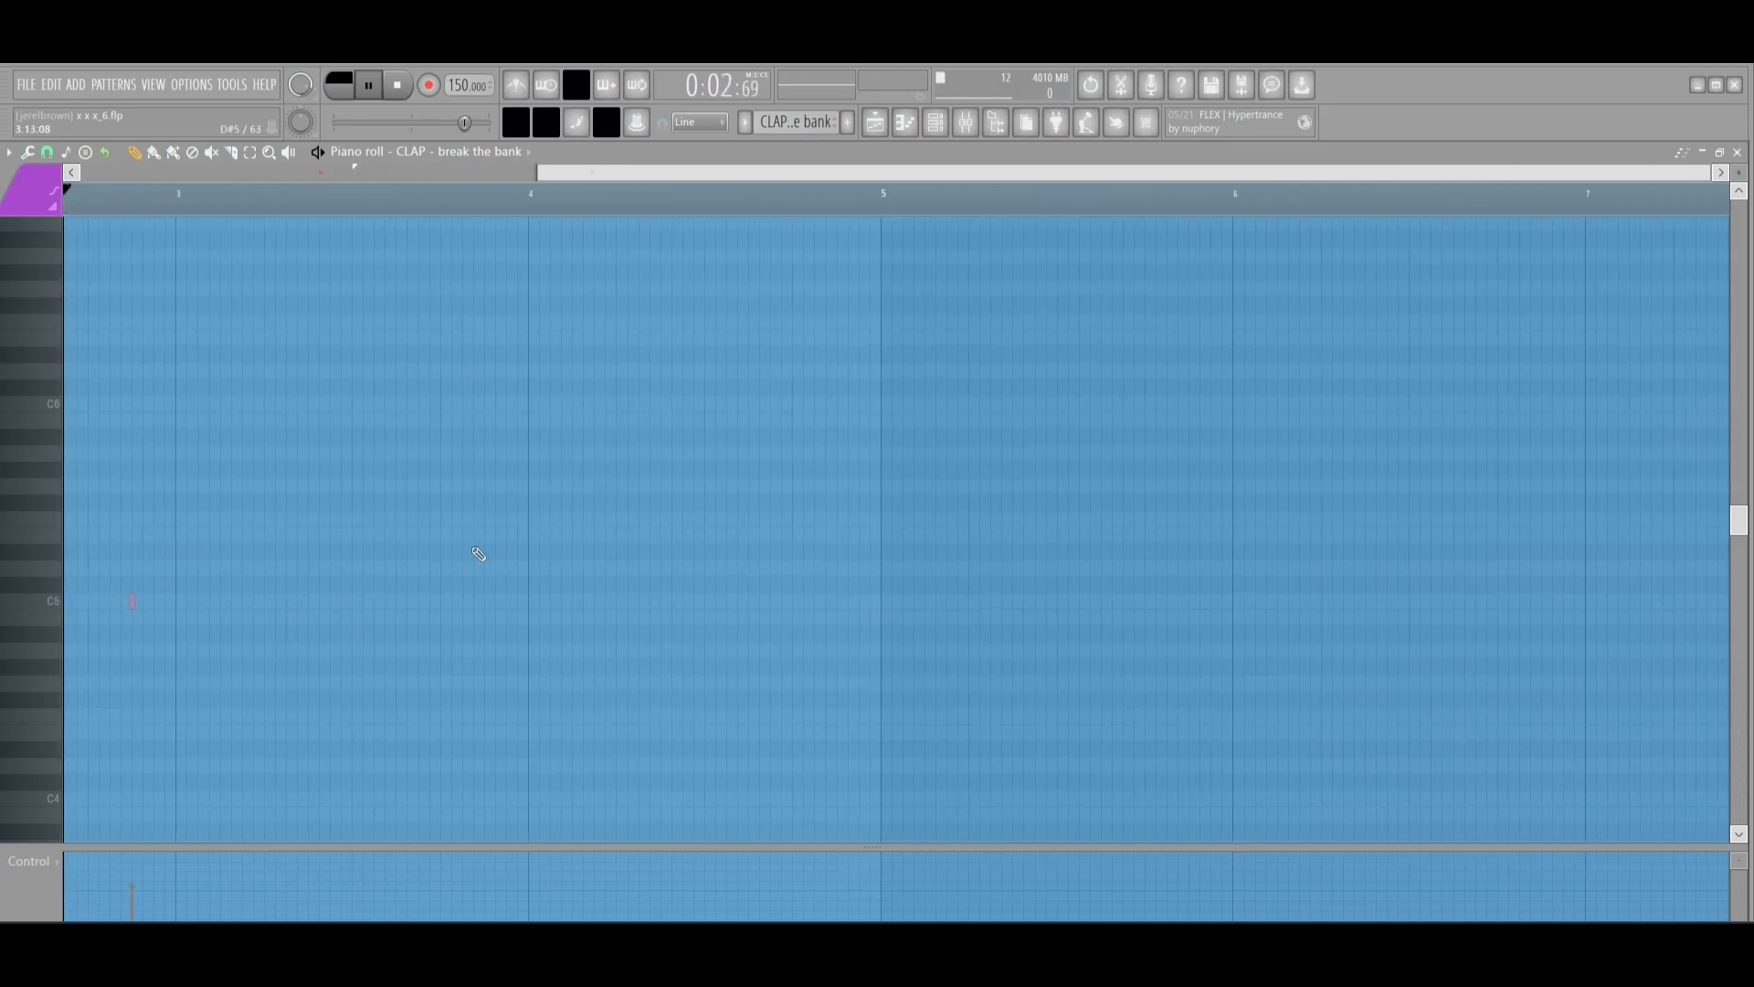
key(space)
key(space)
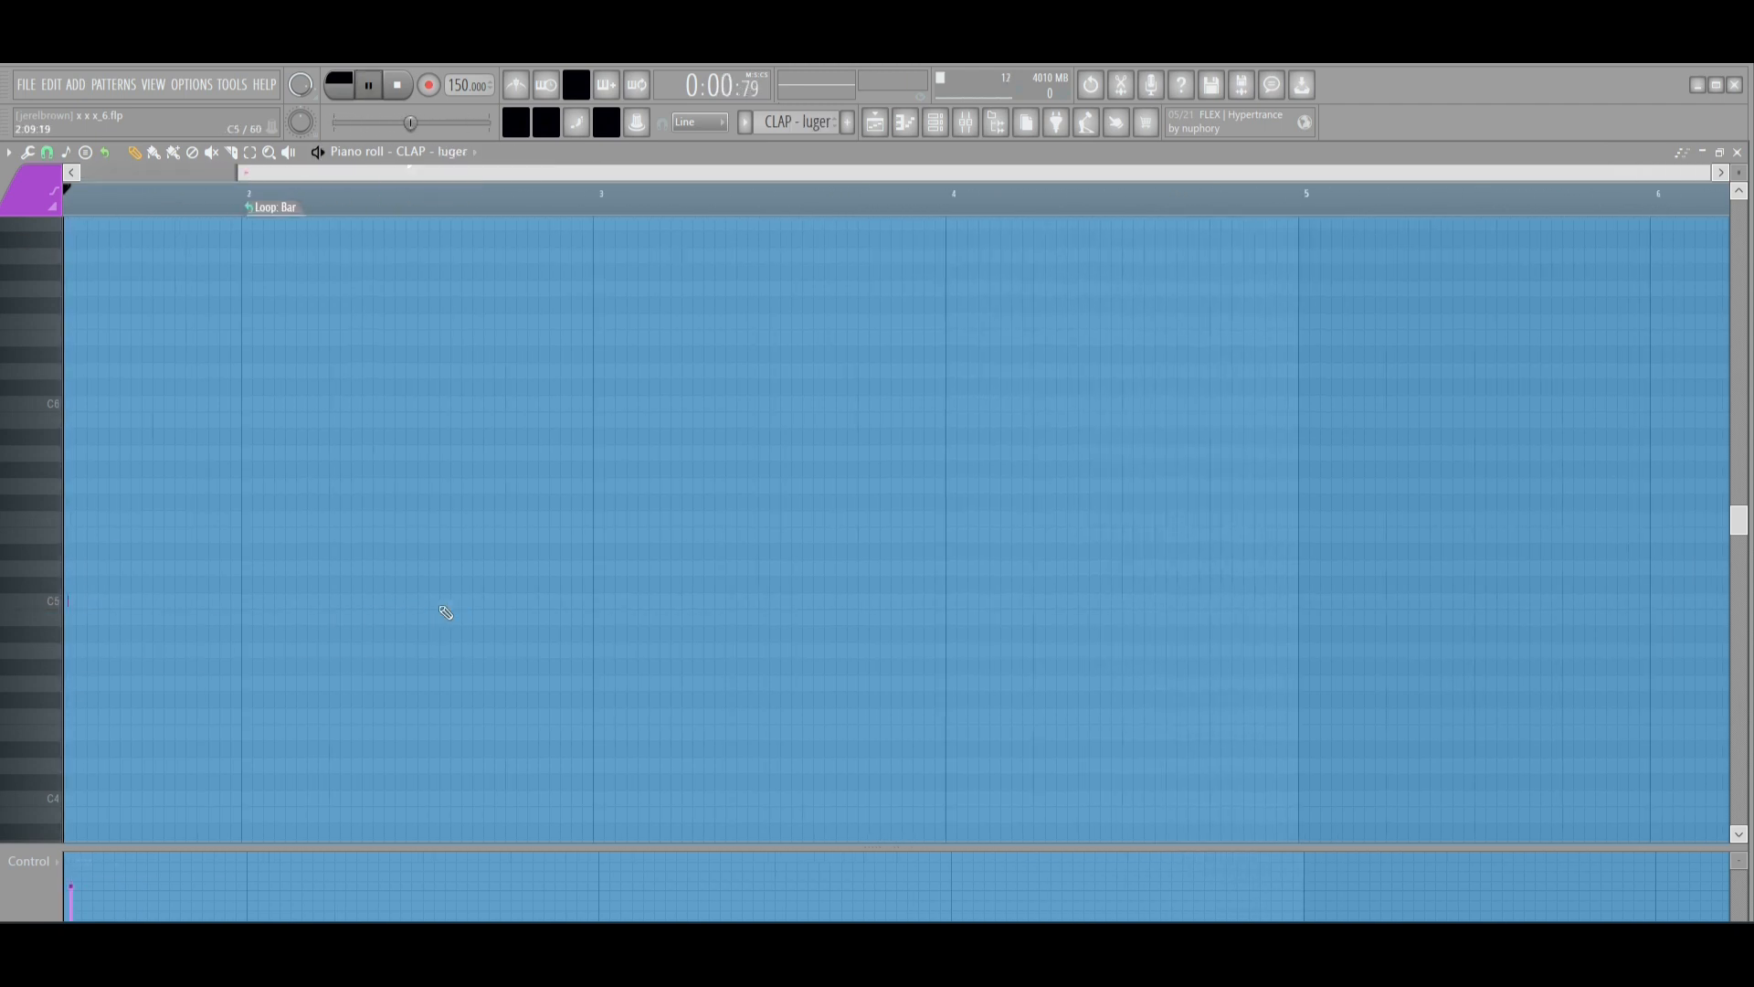
key(space)
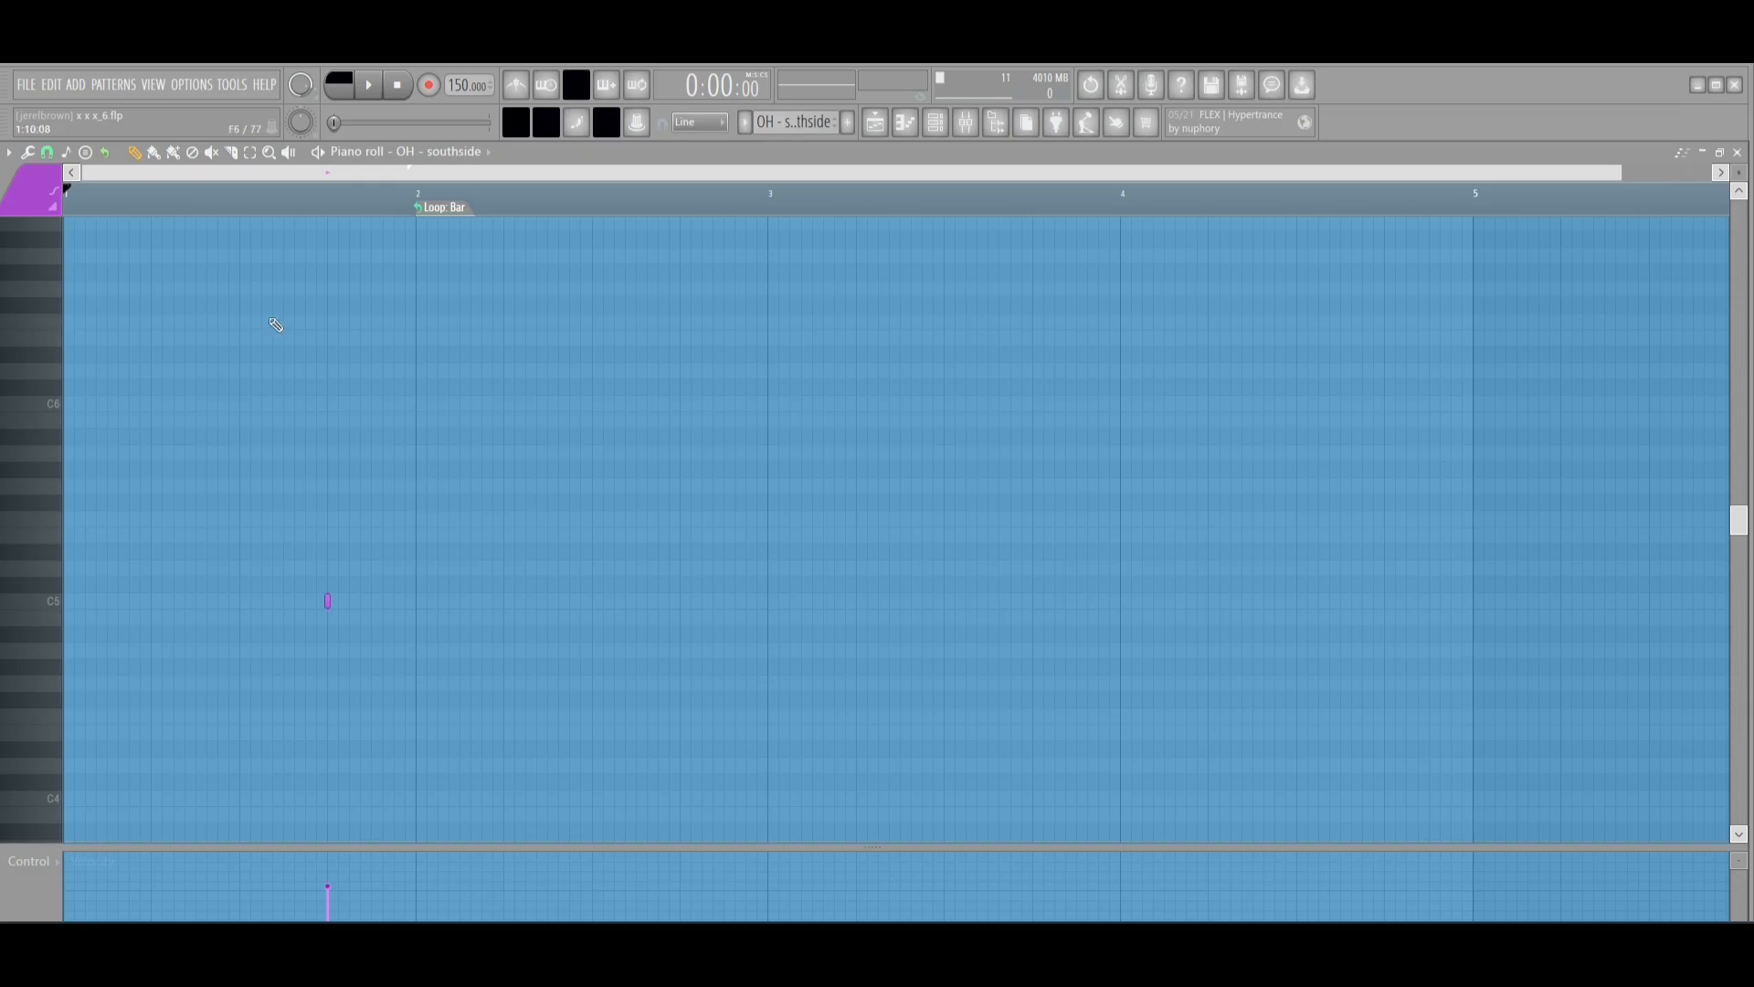
key(space)
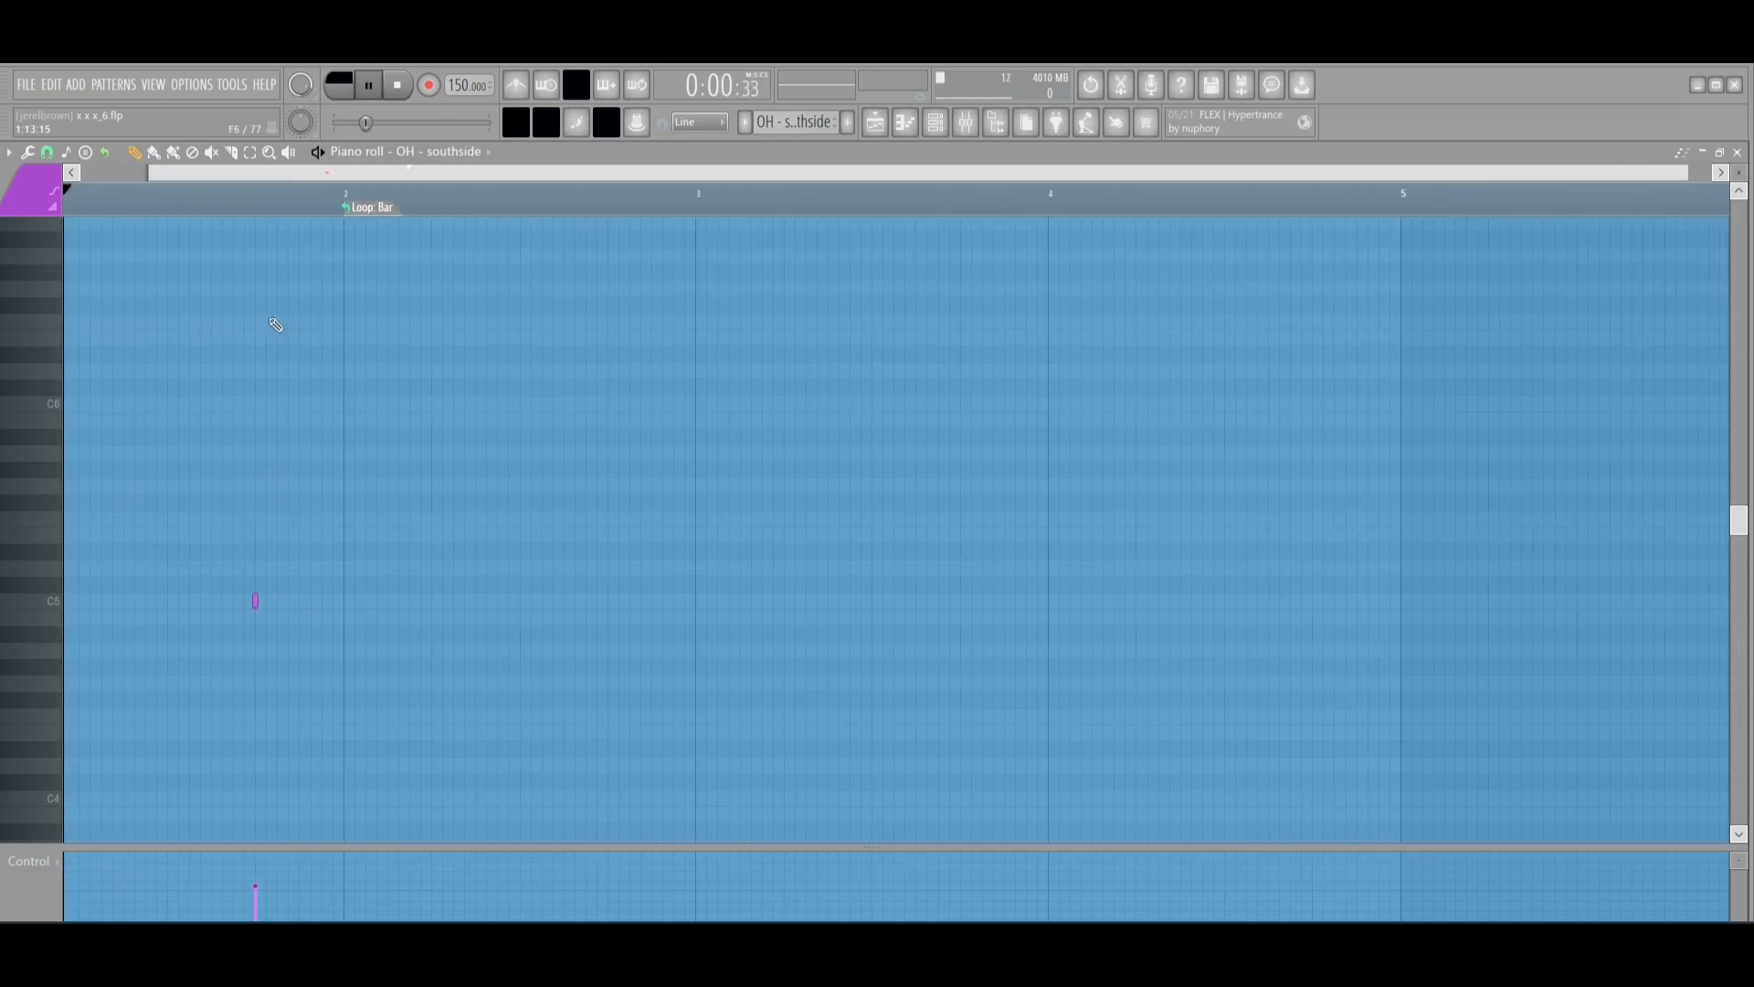
key(space)
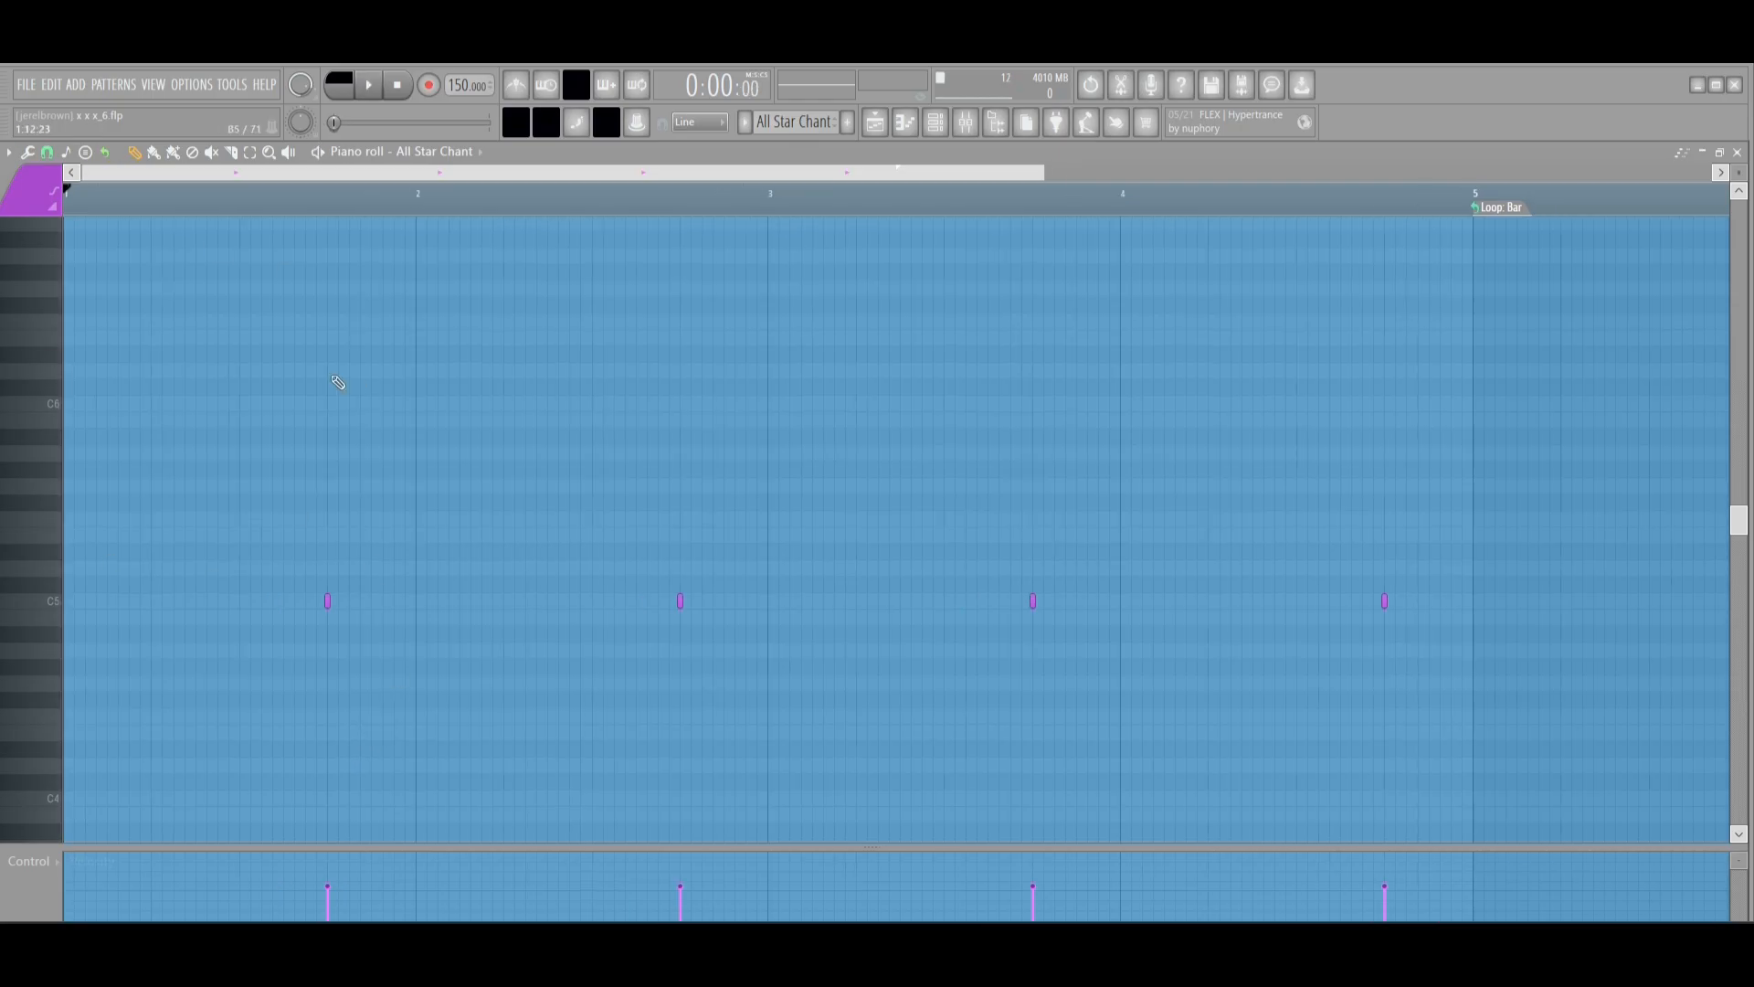
- Play back the All Star Chant pattern and the 808 - DELUSIONAL [MISOGI] pattern in the piano roll
key(space)
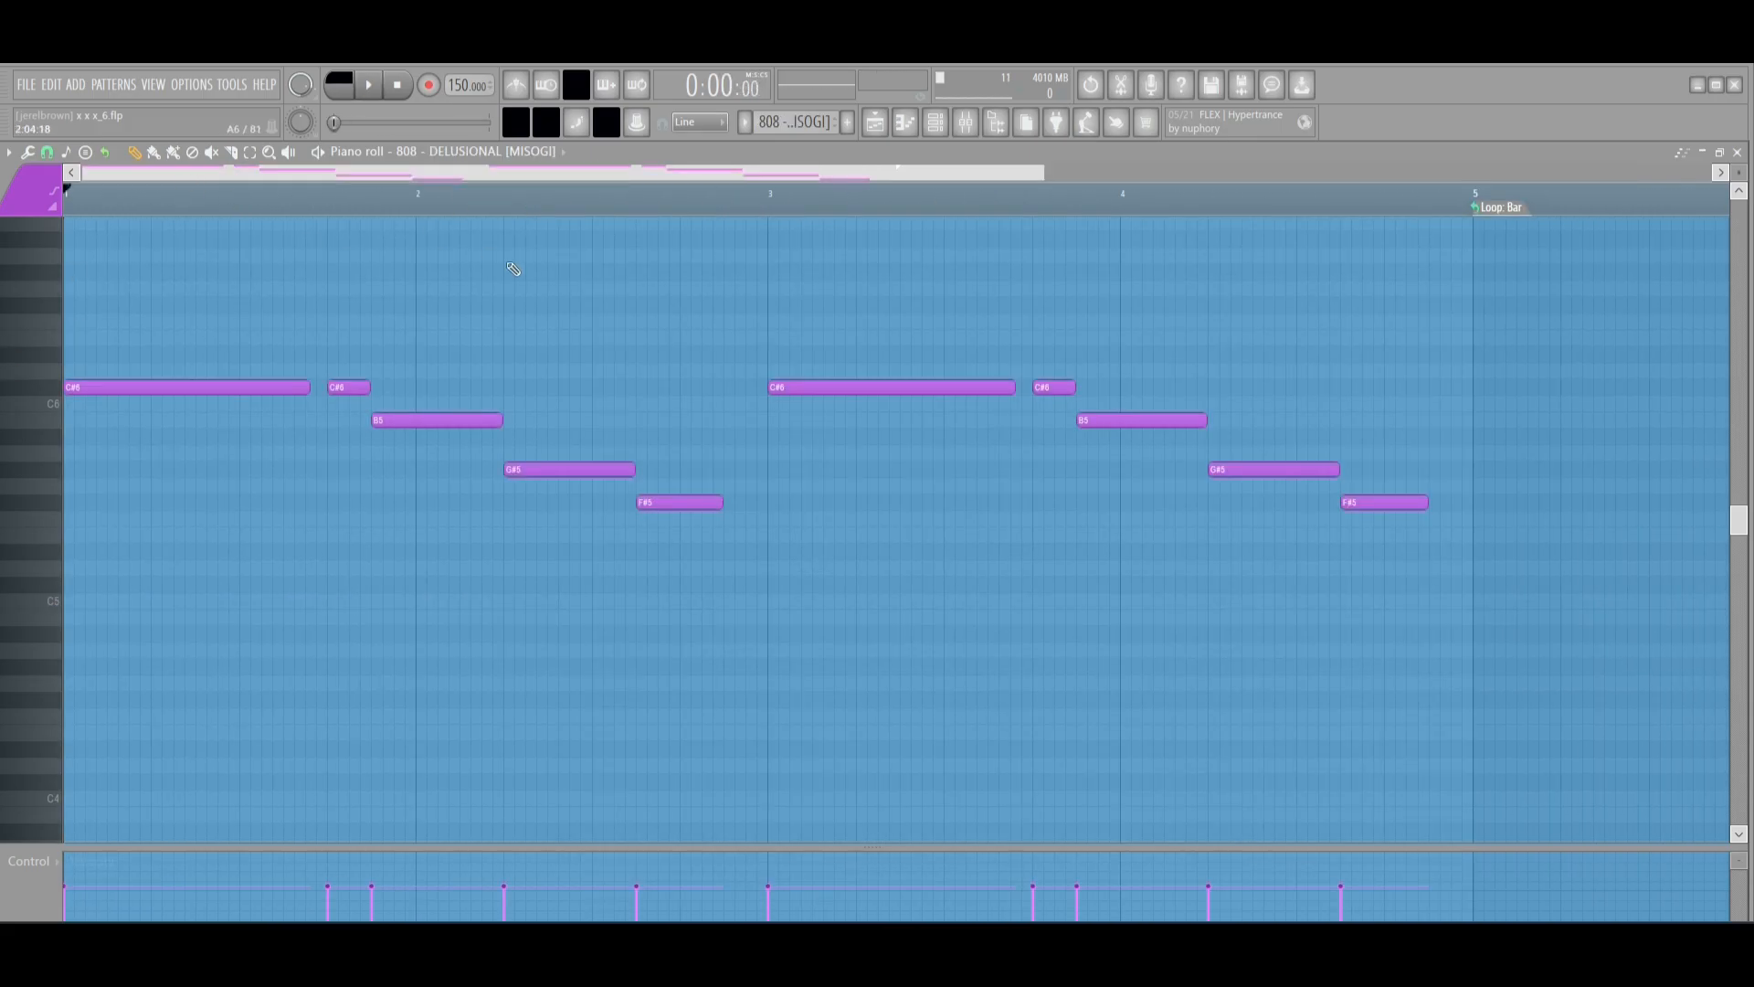
scroll(599, 521, up, 3)
key(space)
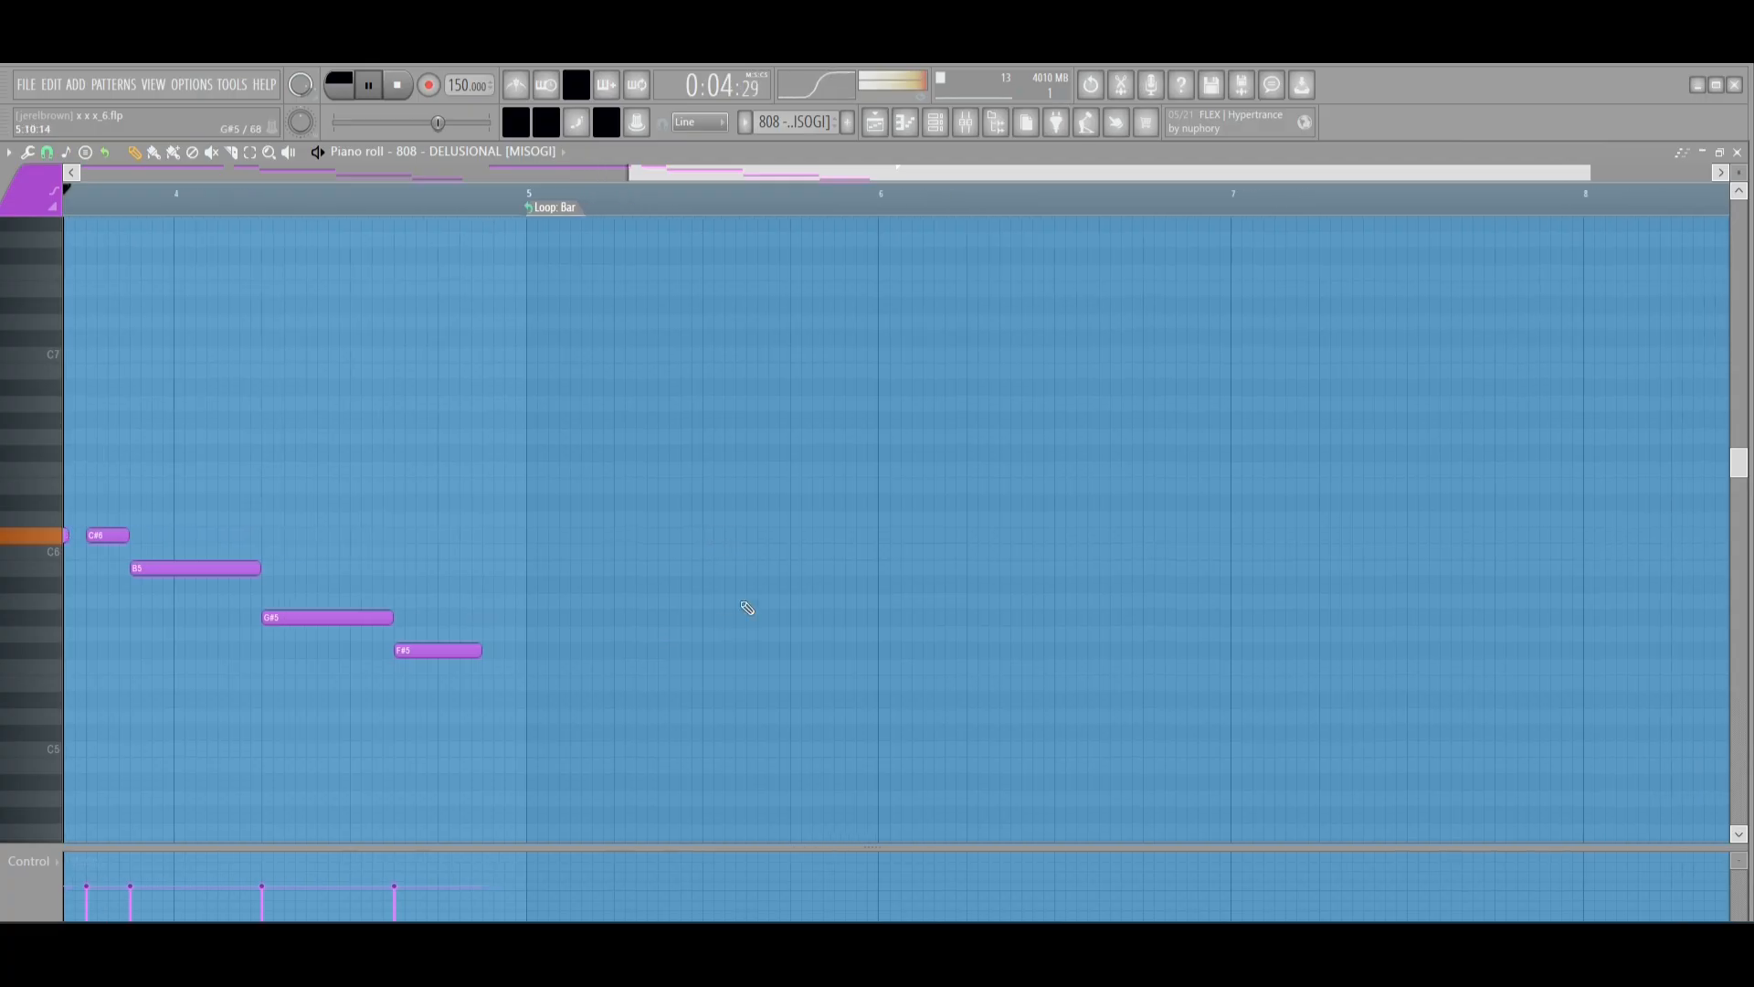
key(space)
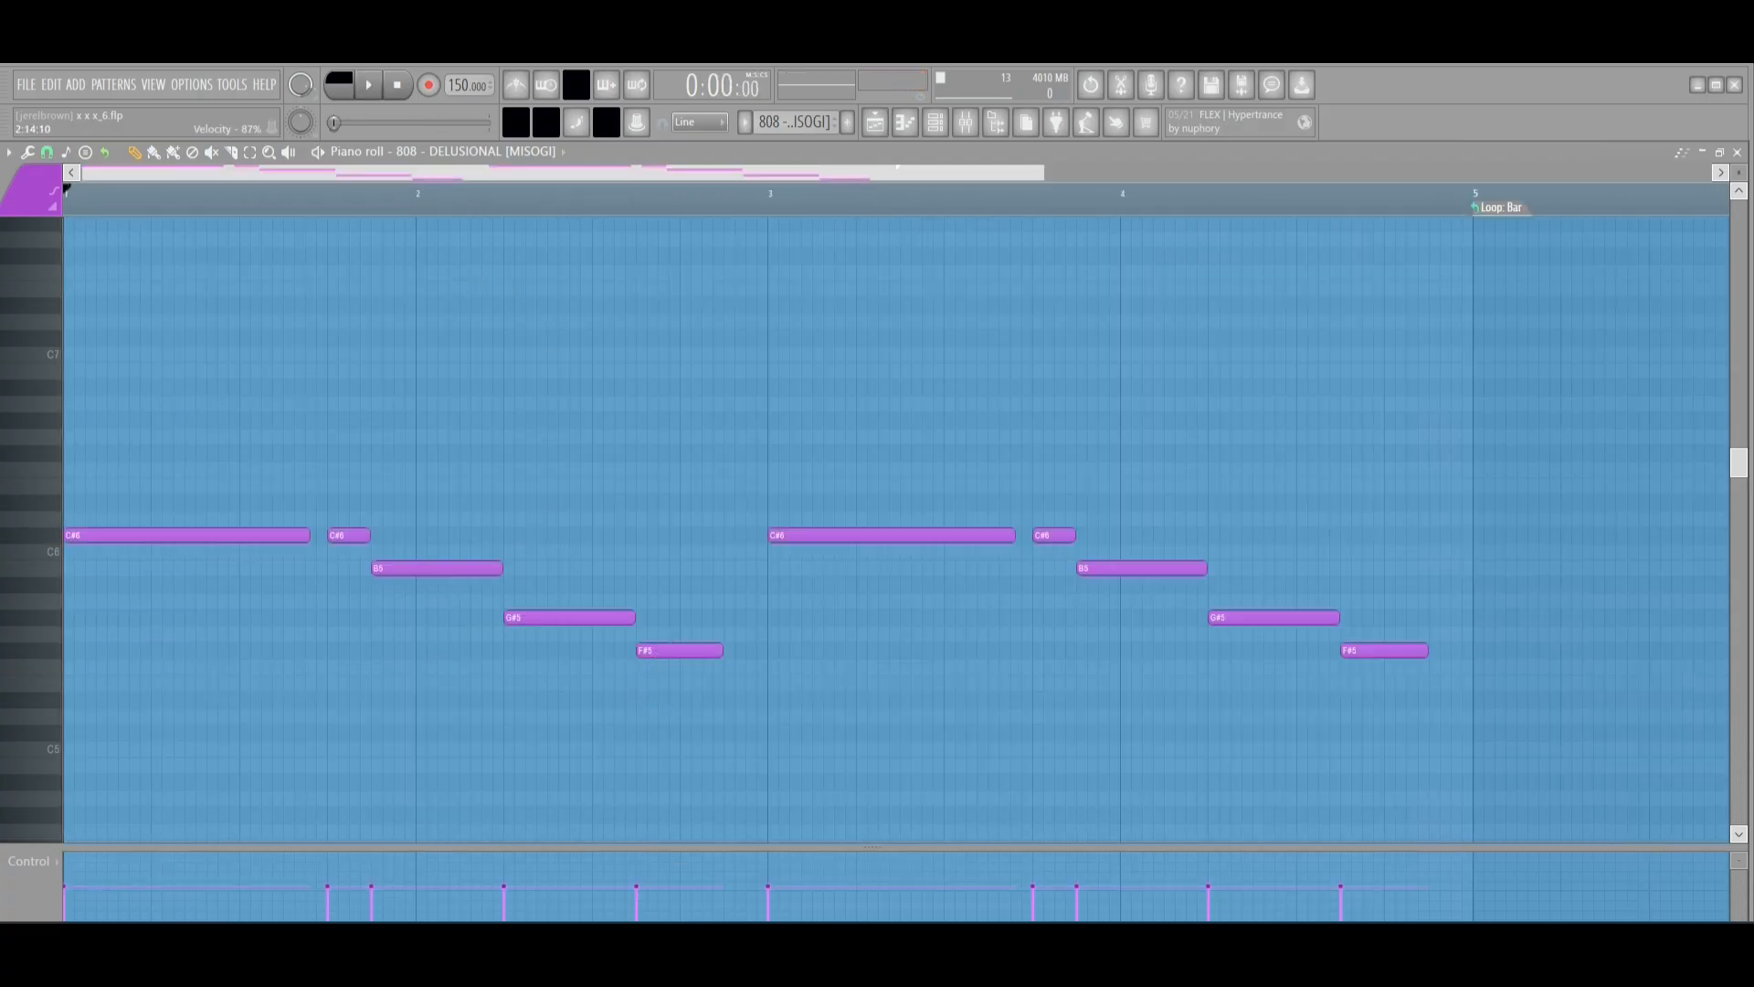
- View the 808 - DELUSIONAL [MISOGI] channel's sampler settings, then reopen its notes in the piano roll and examine their pitches
key(F5)
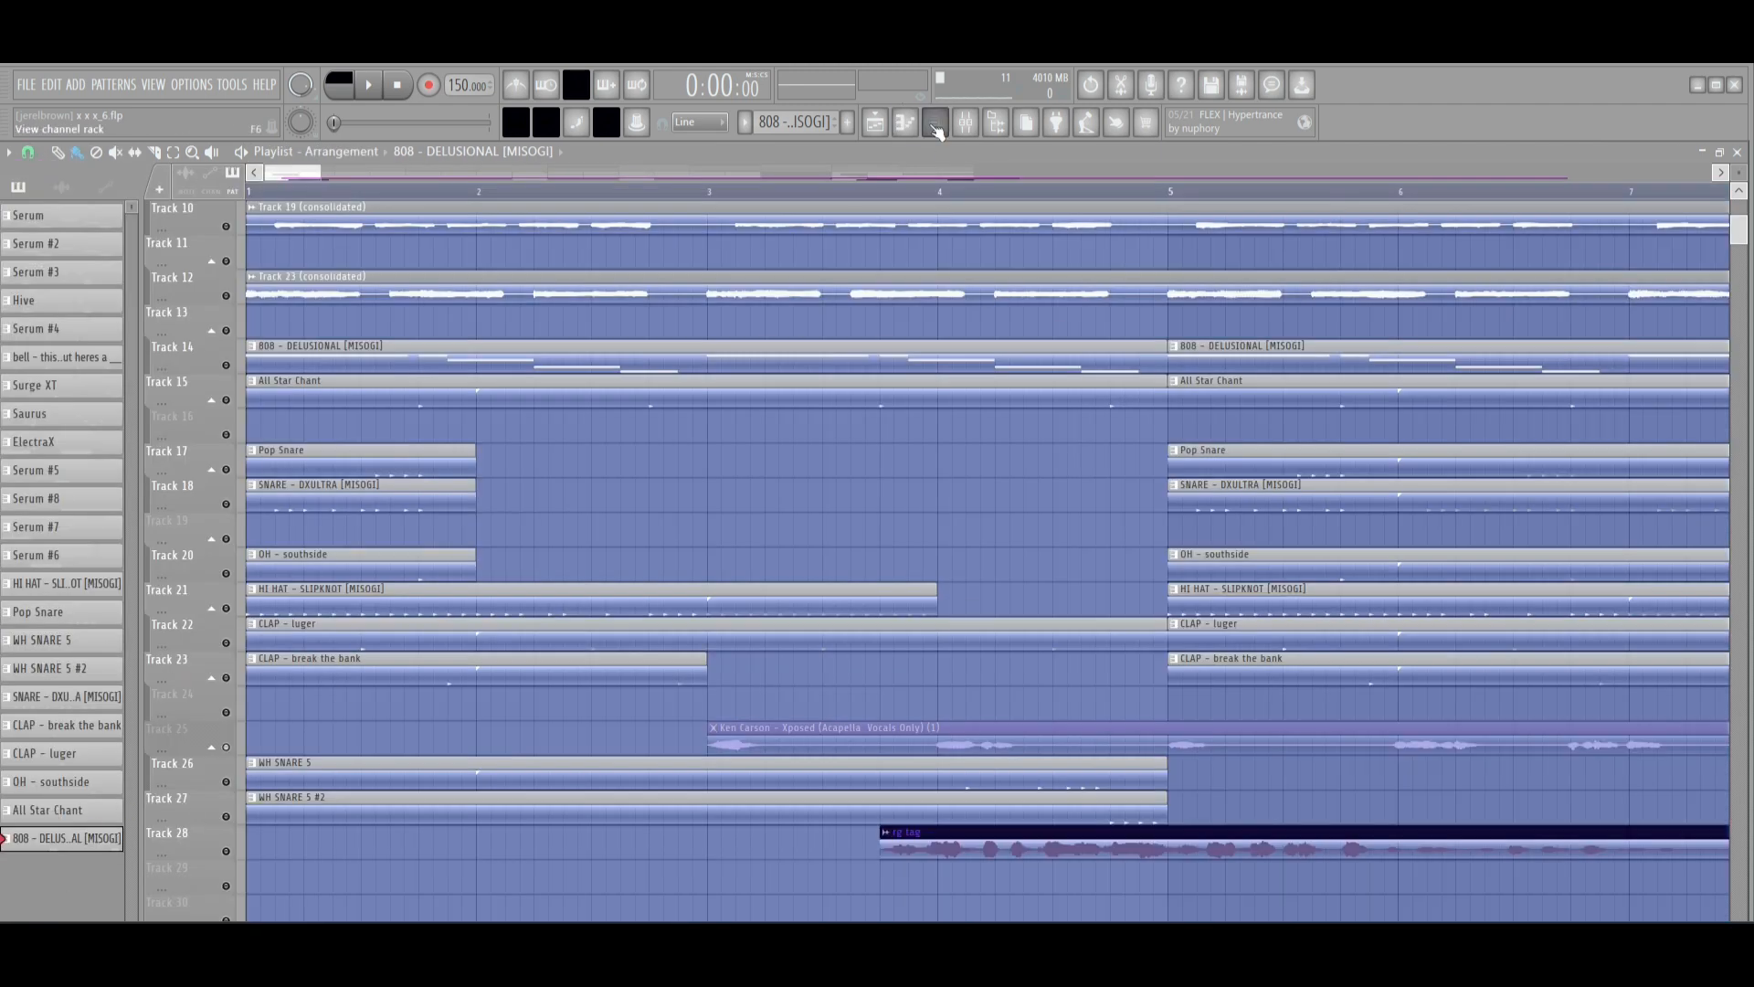
key(F6)
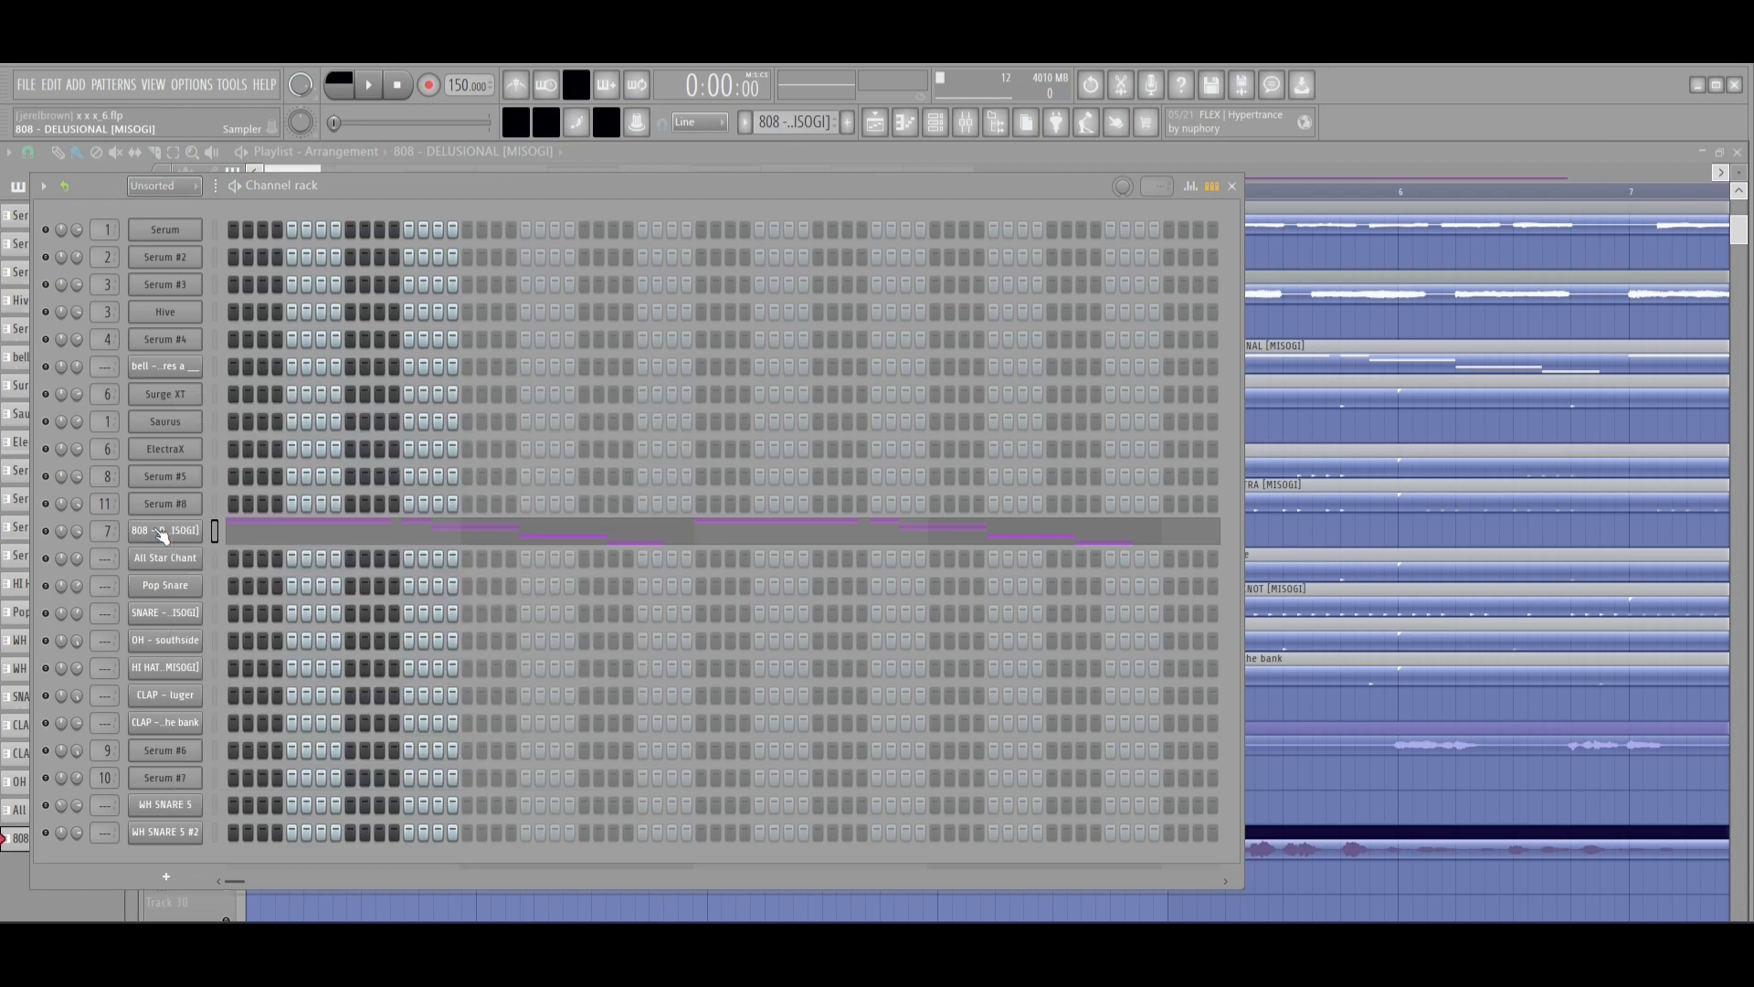
click(162, 531)
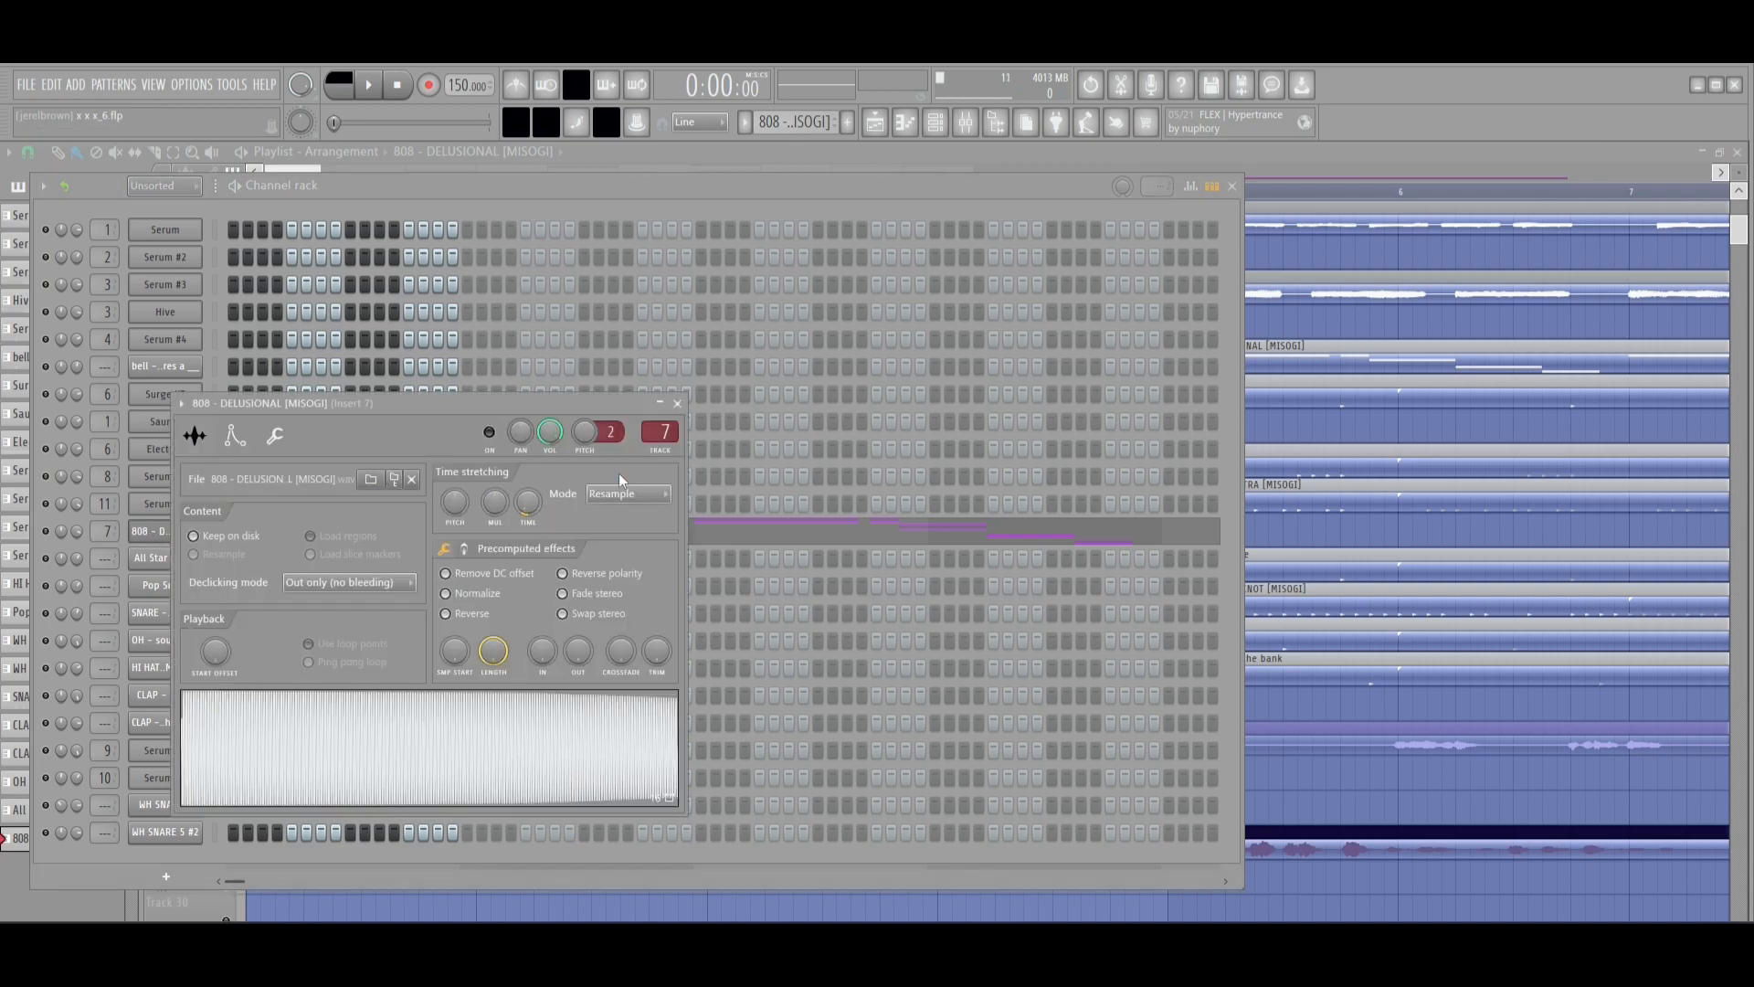
click(677, 403)
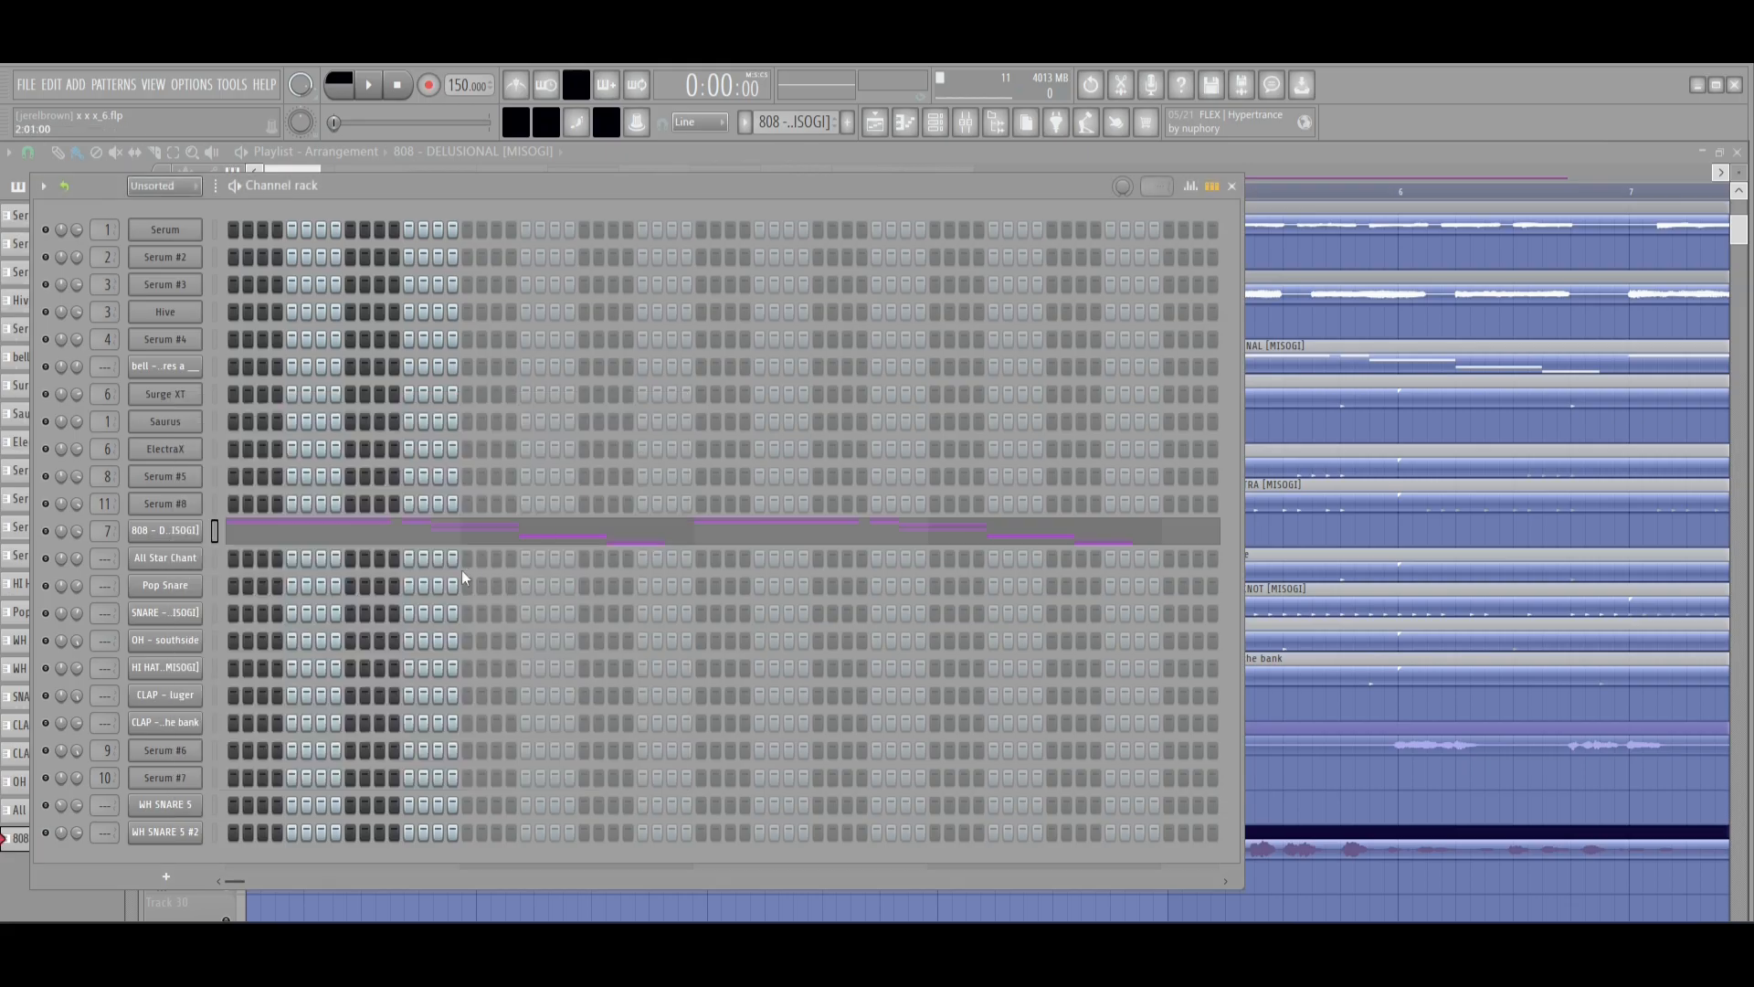
click(251, 528)
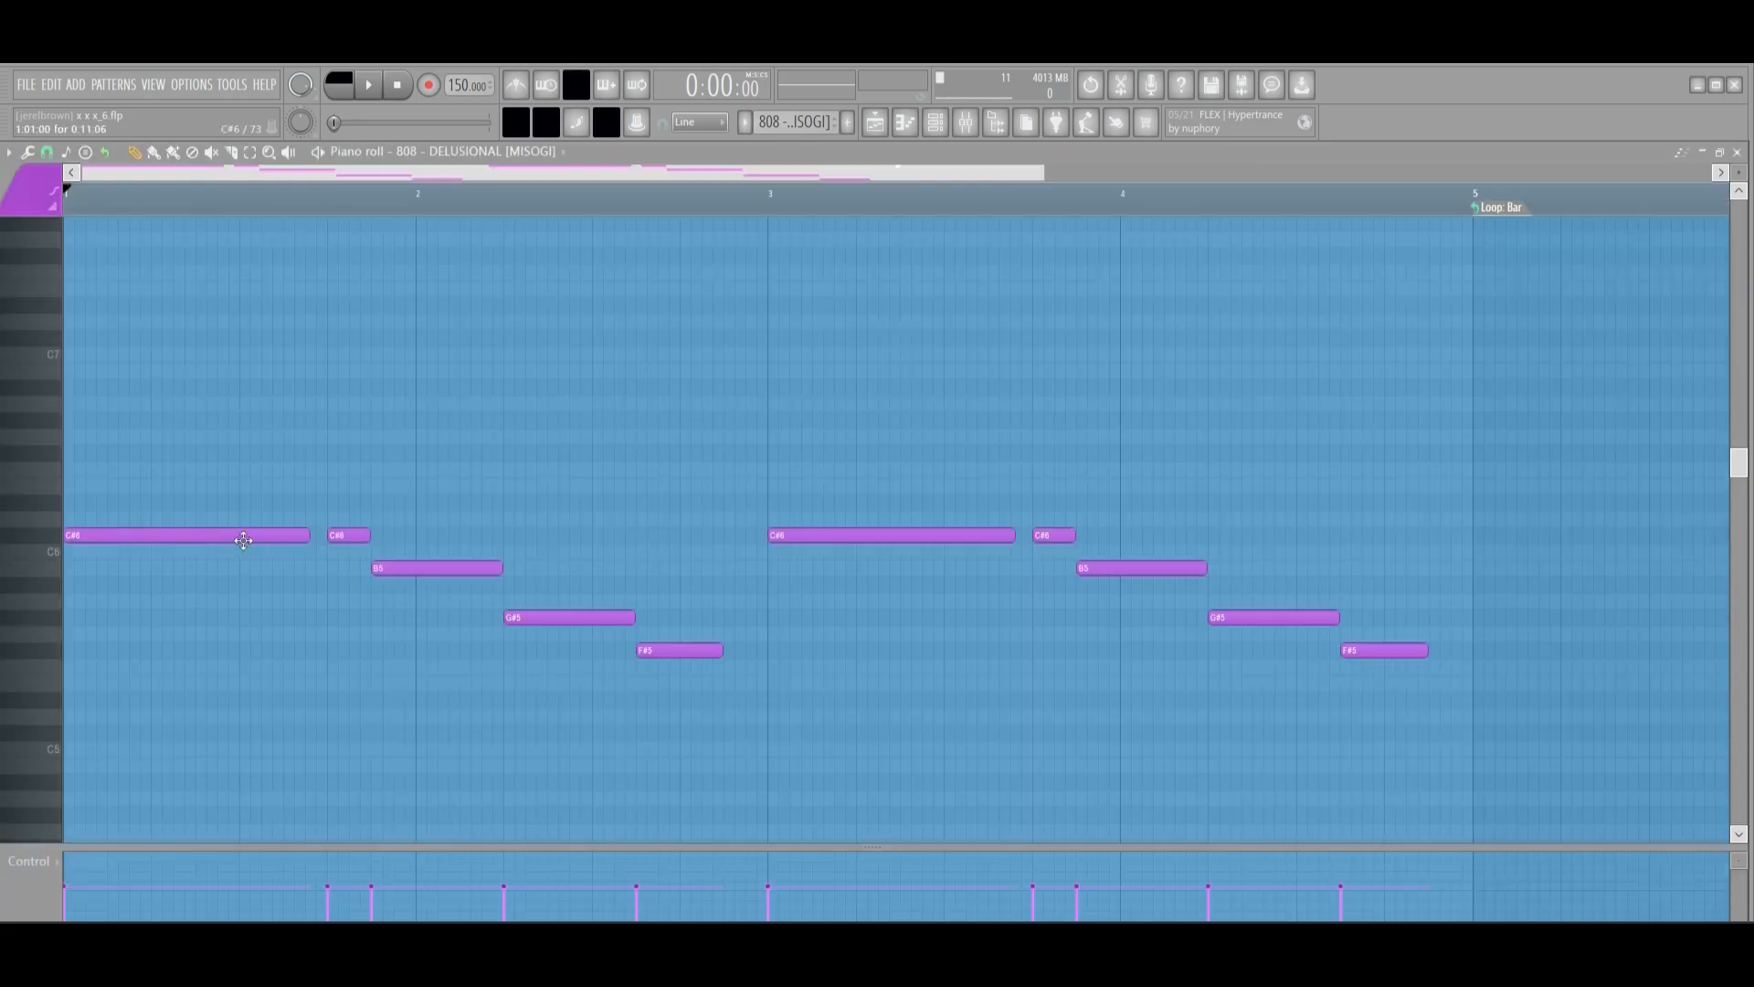
mouse_move(57, 539)
mouse_down()
mouse_move(46, 832)
mouse_move(5, 354)
mouse_move(43, 610)
mouse_up()
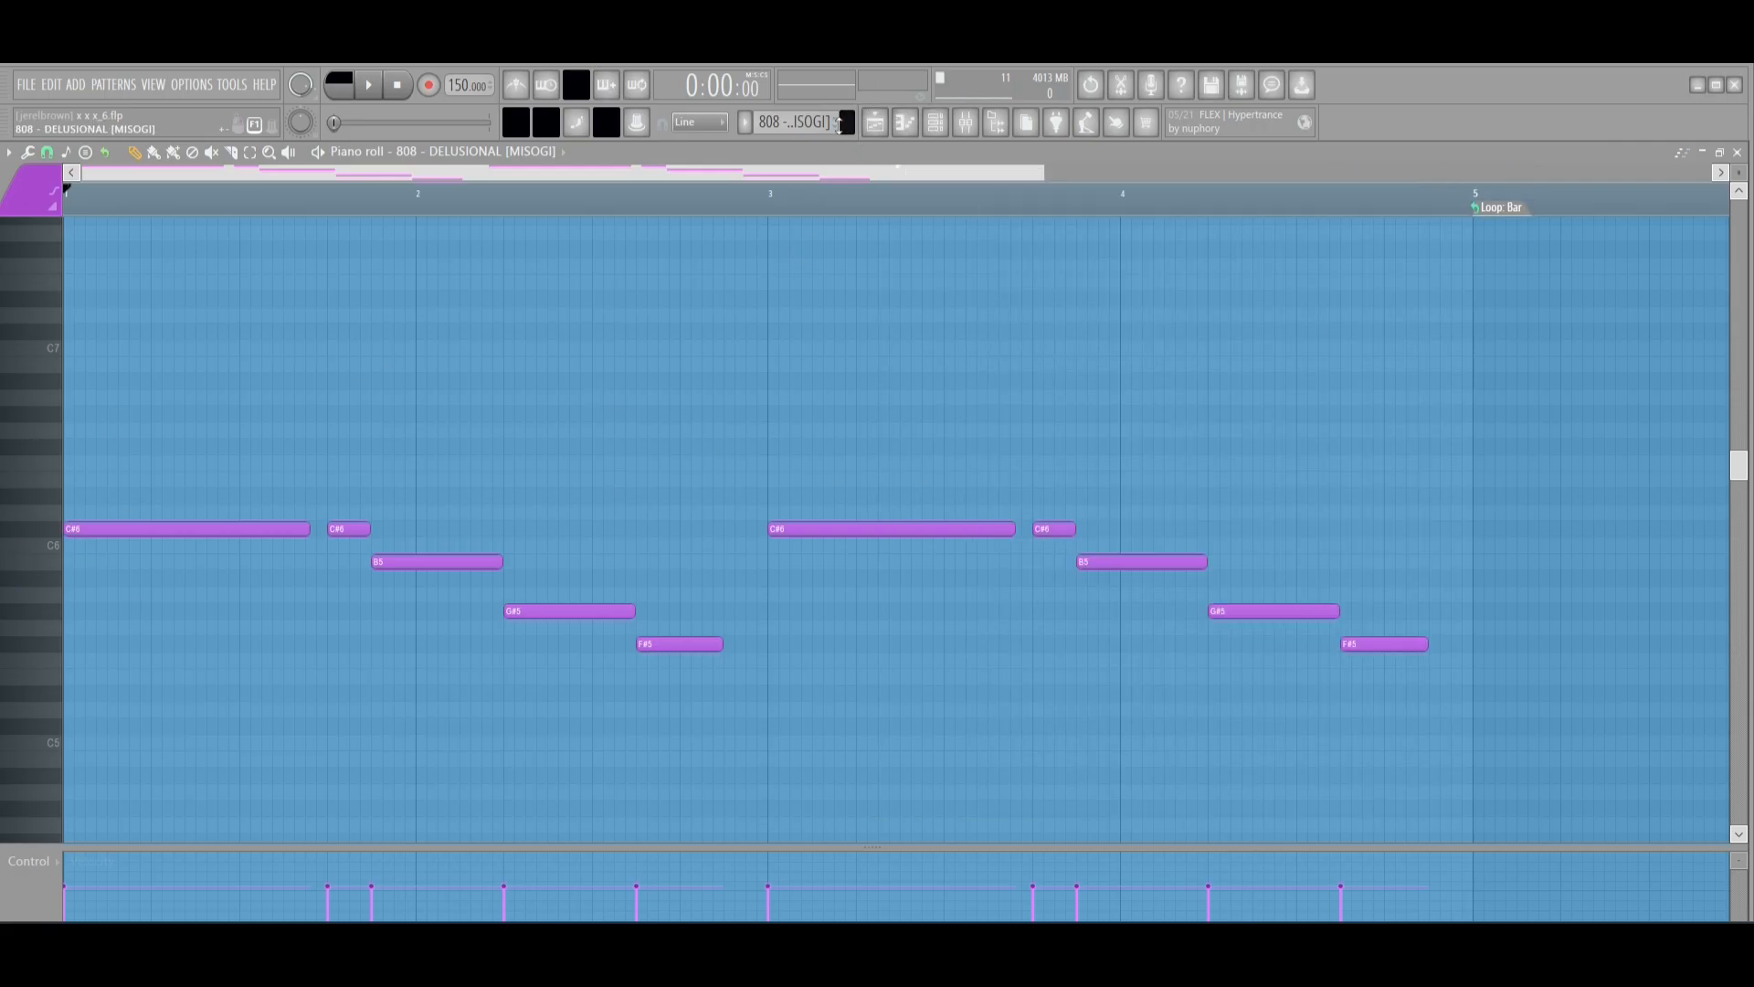
- Return to the playlist and play back the arrangement's drum and 808 tracks with the melody tracks muted
key(F5)
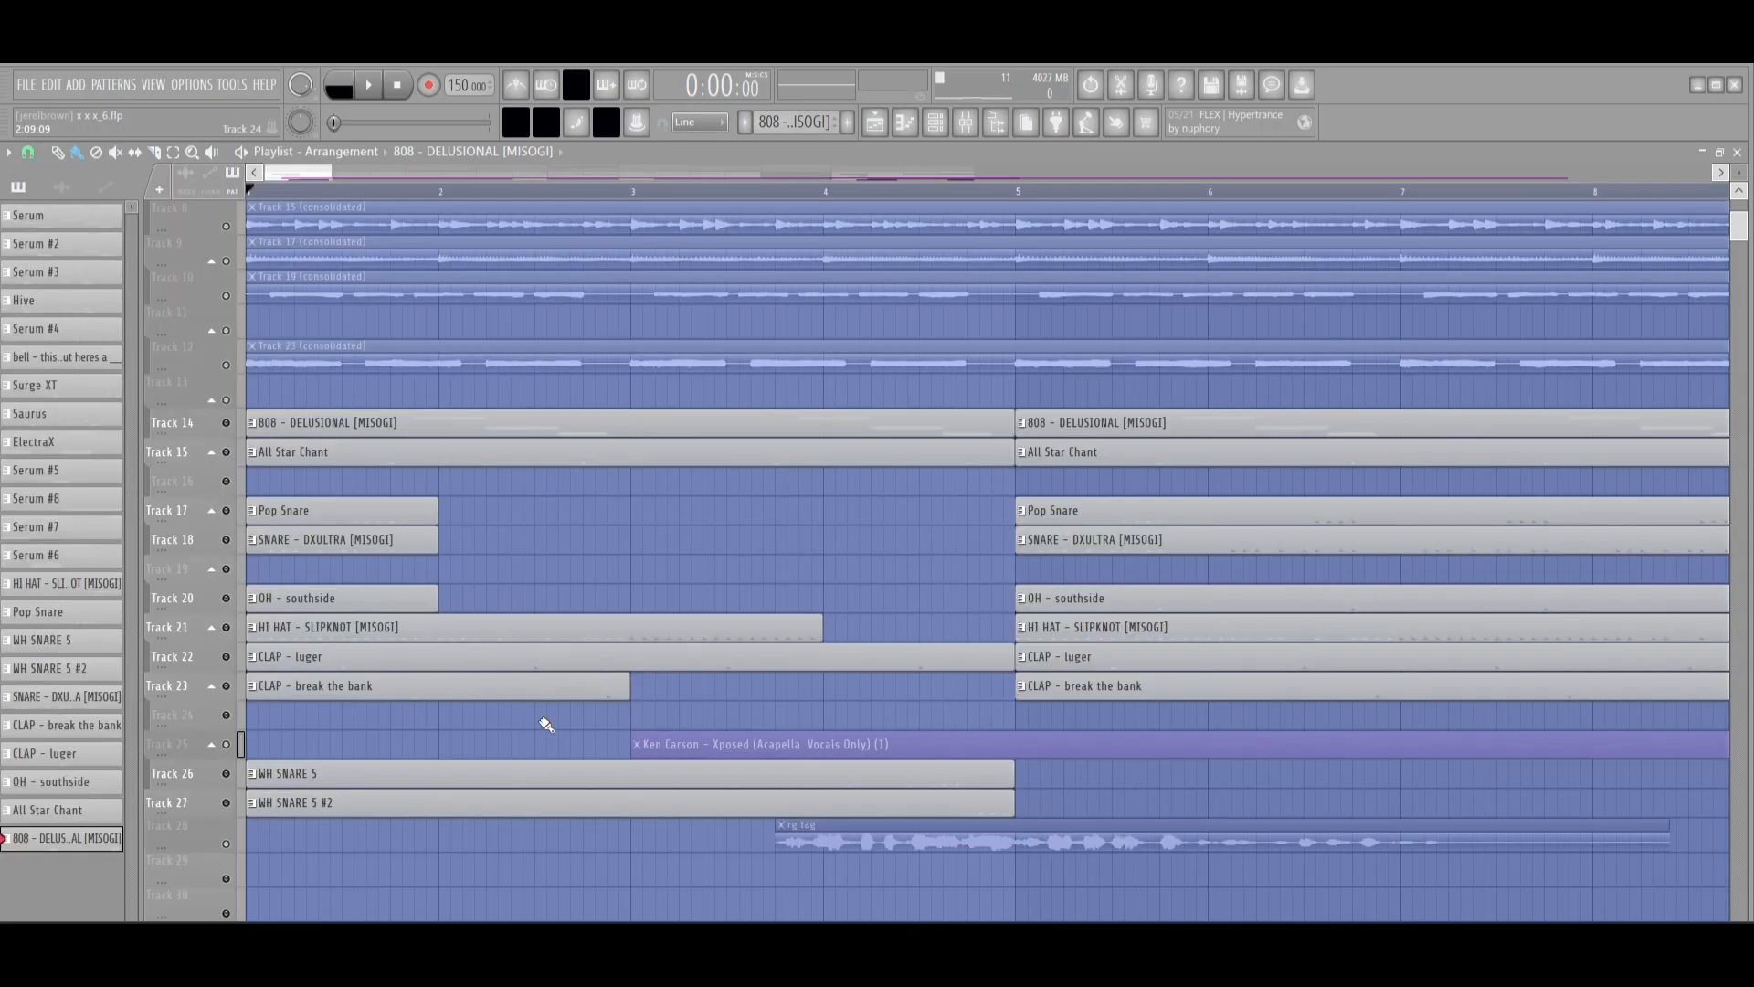
key(space)
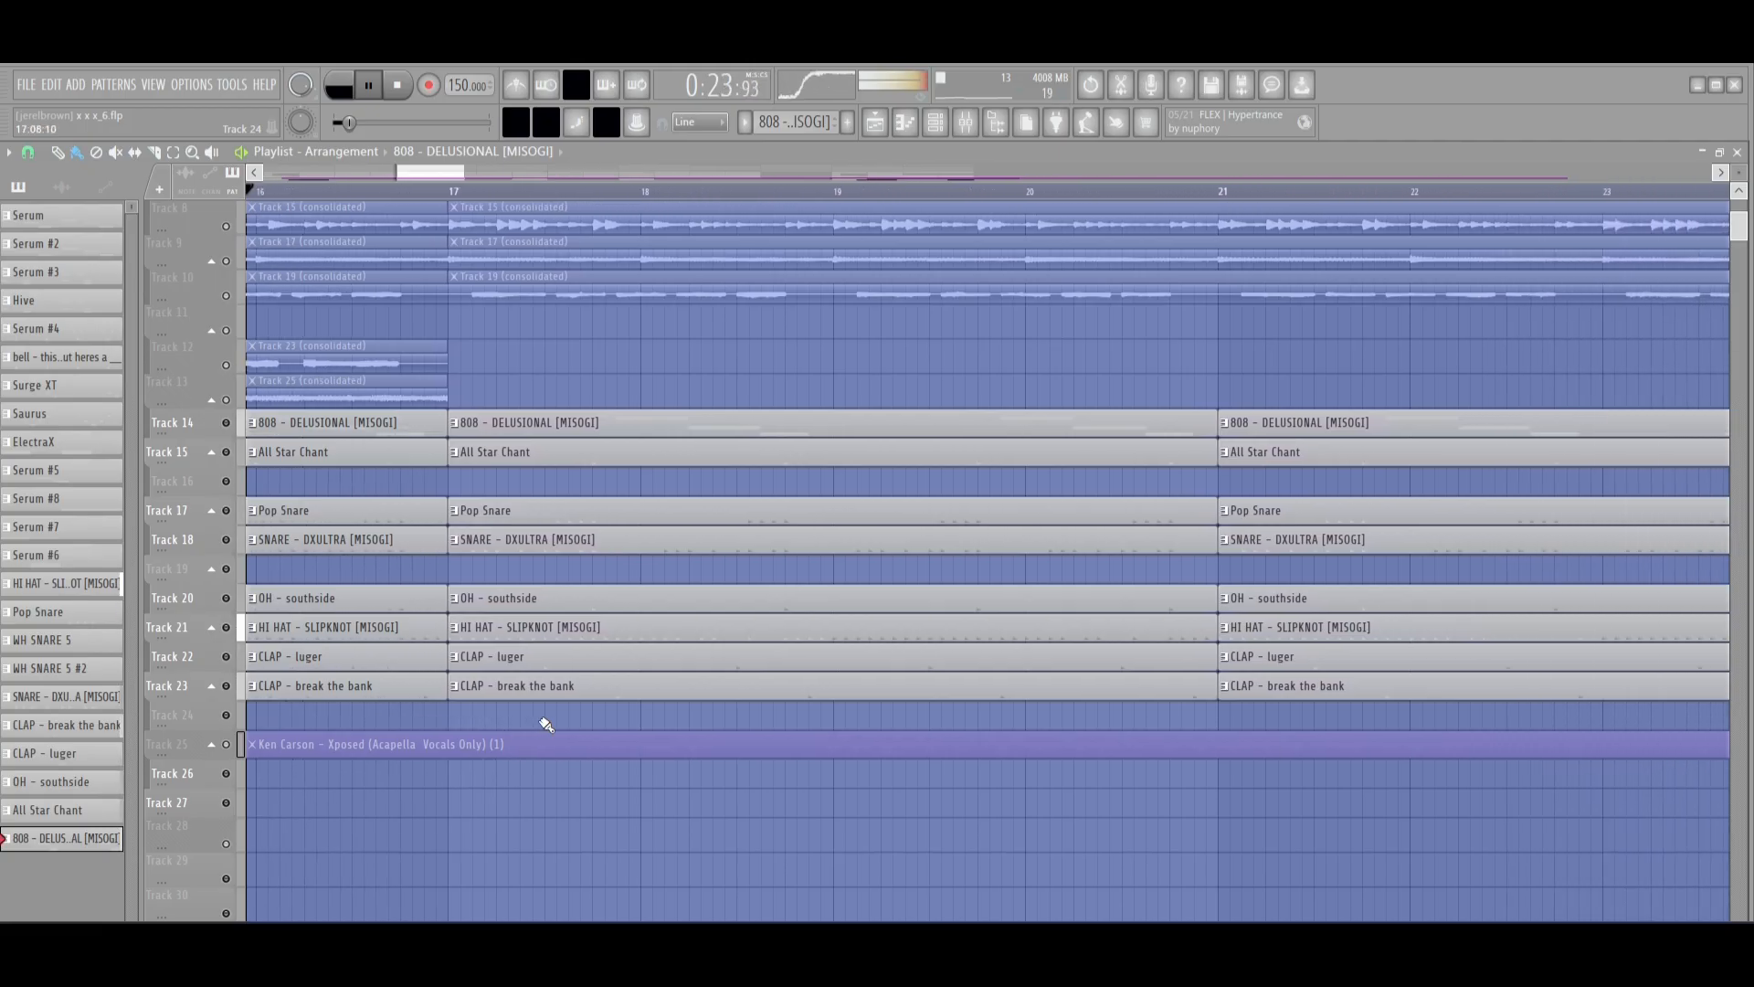
key(space)
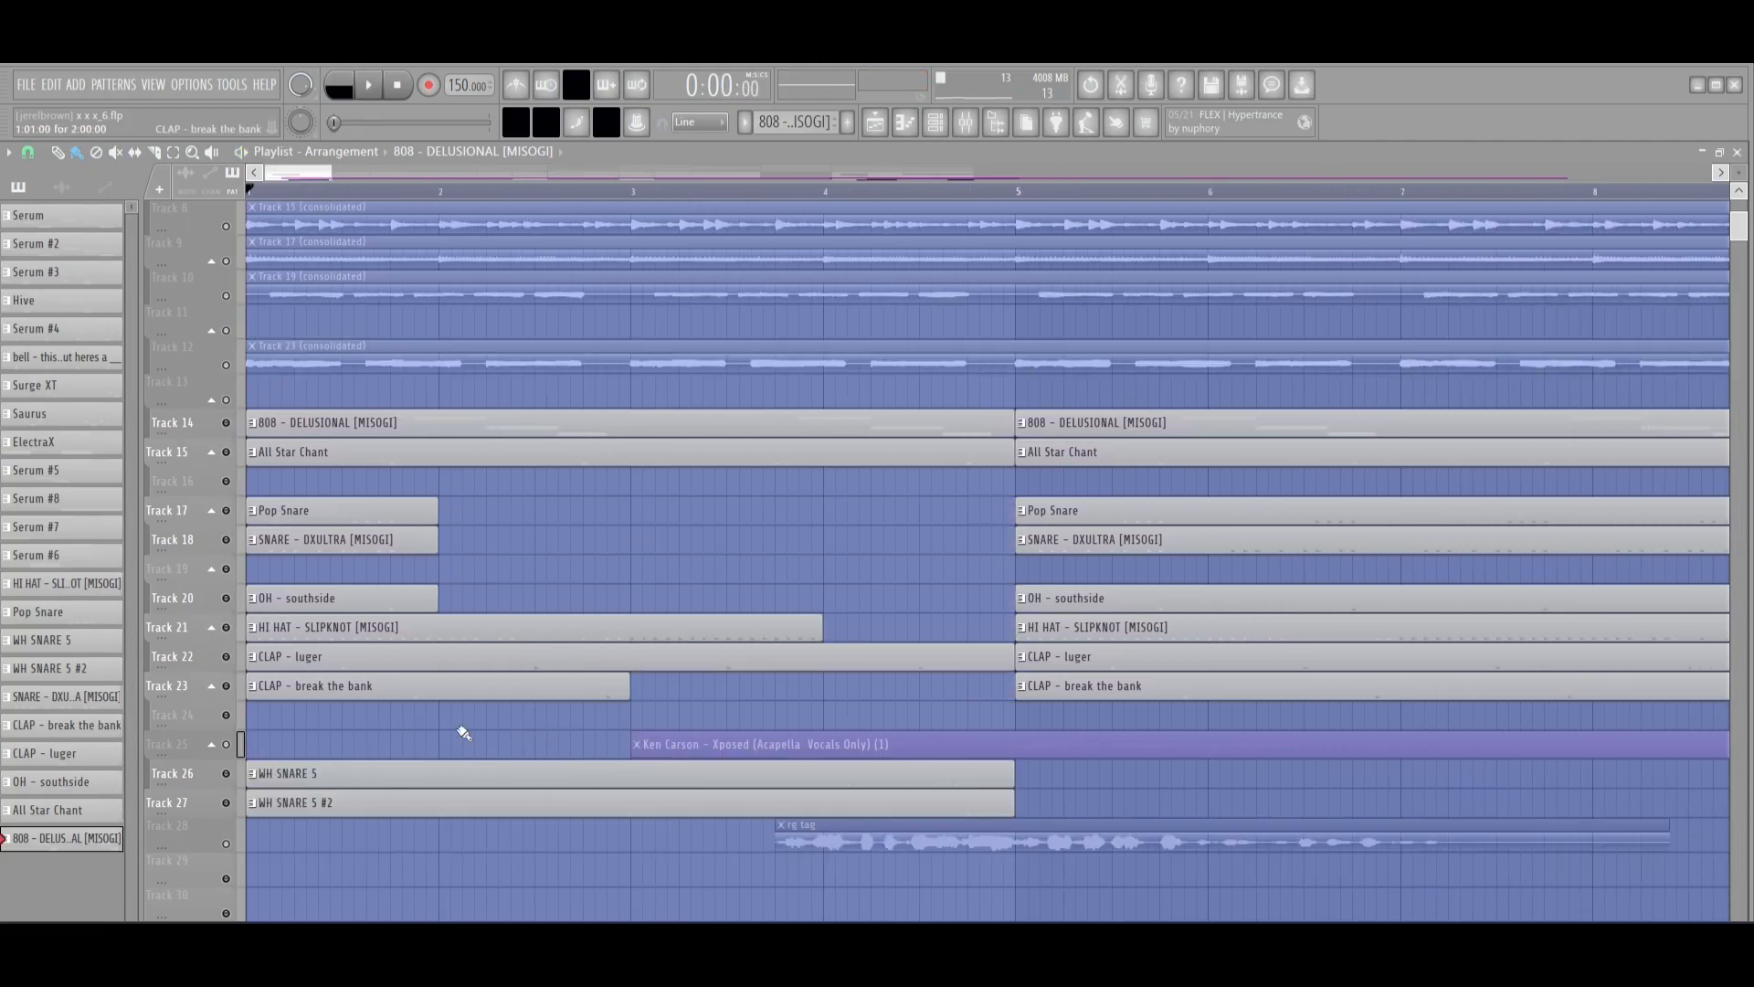